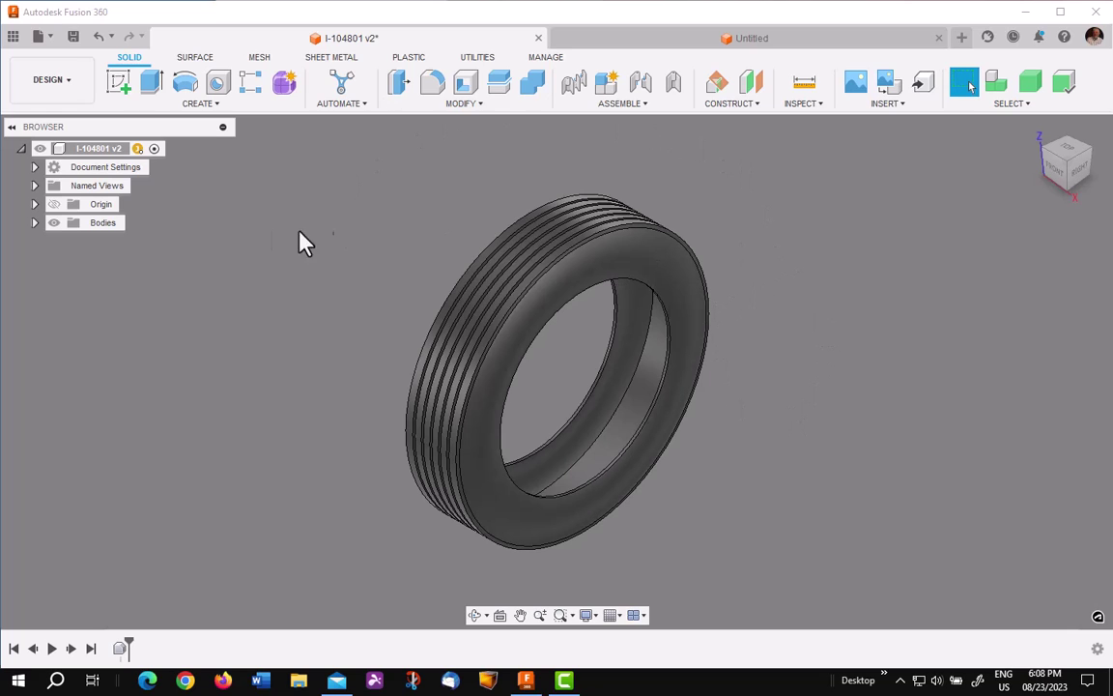
In the Untitled design, start Insert SVG and choose firestone-vector-logo.svg from the computer
left_click(54, 204)
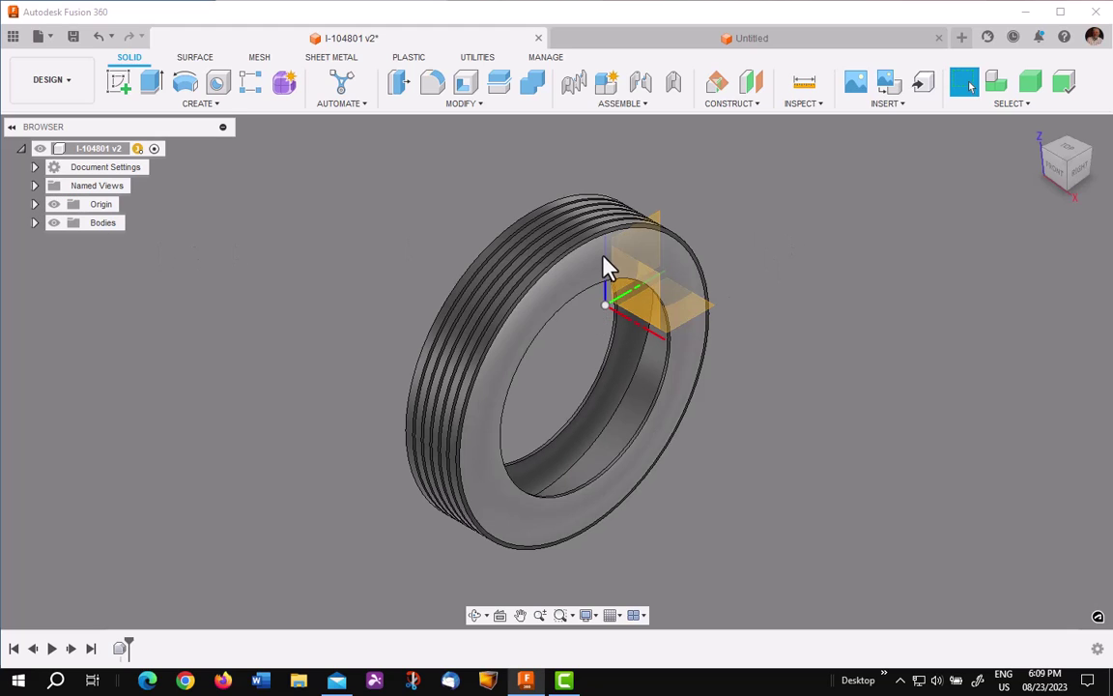
left_click(55, 204)
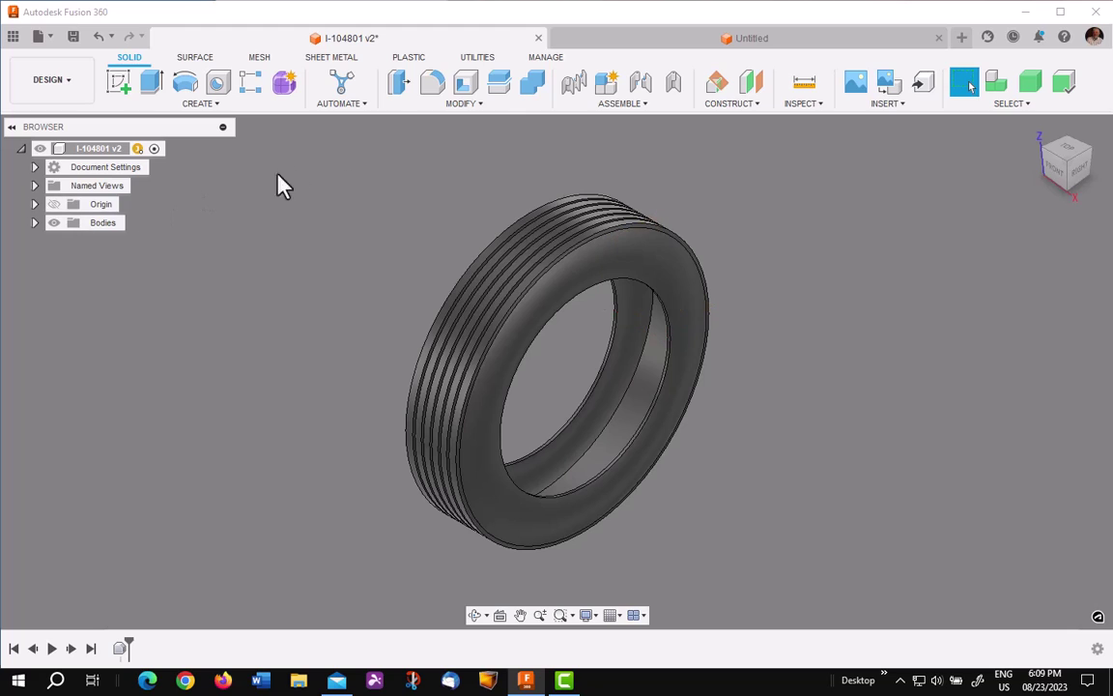
left_click(751, 39)
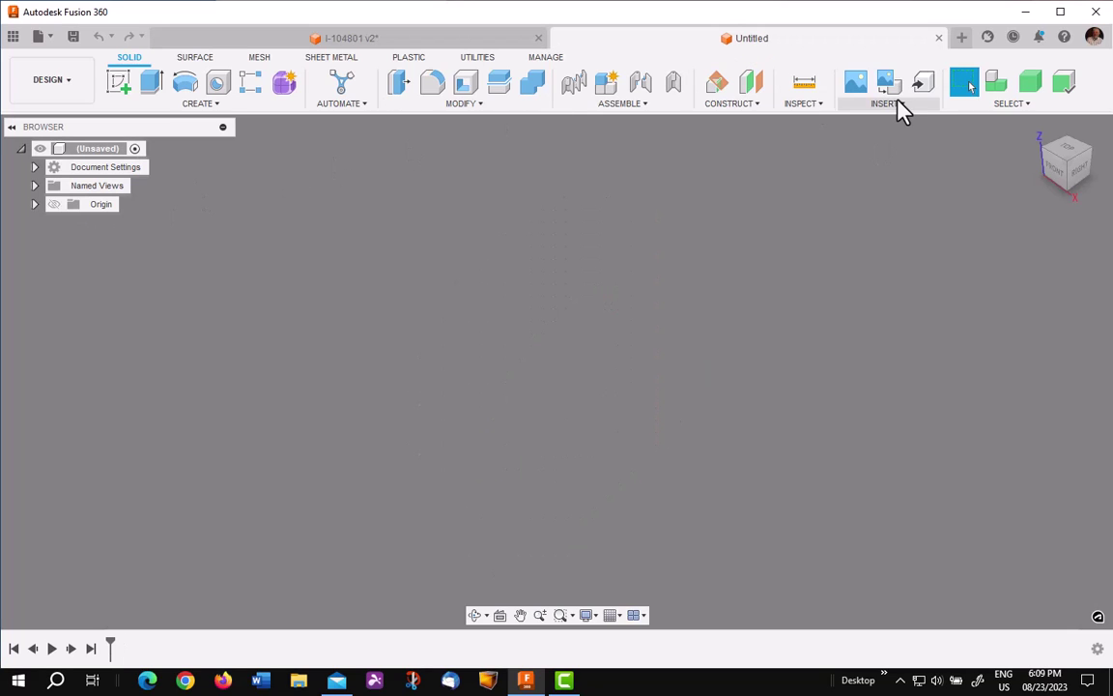
left_click(899, 106)
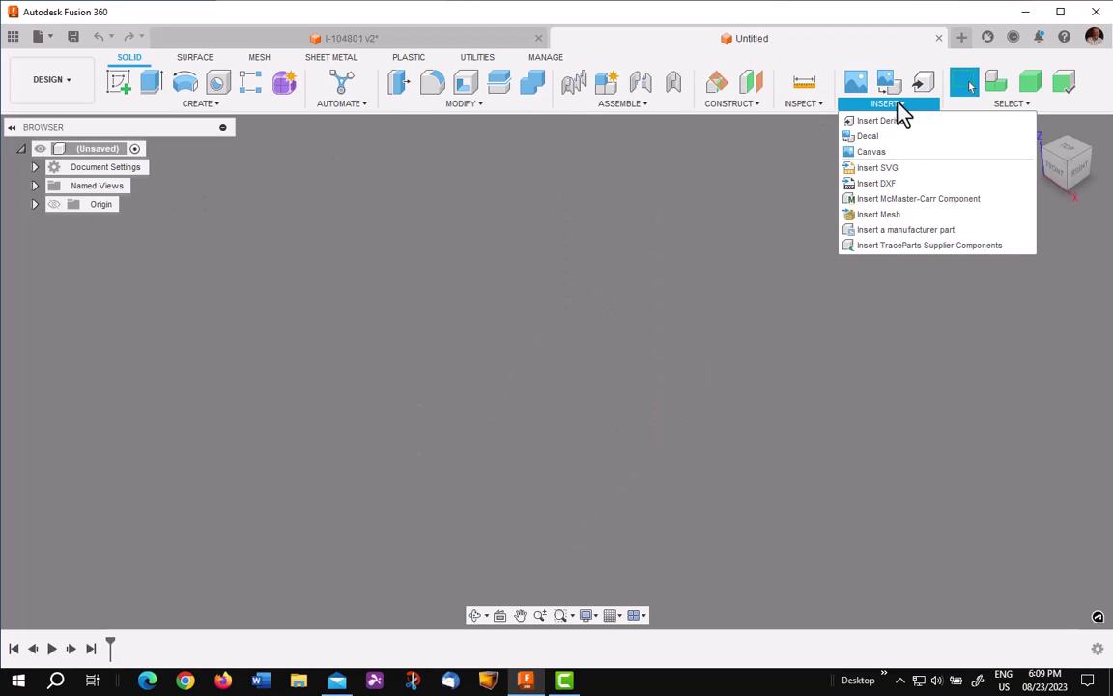
left_click(879, 168)
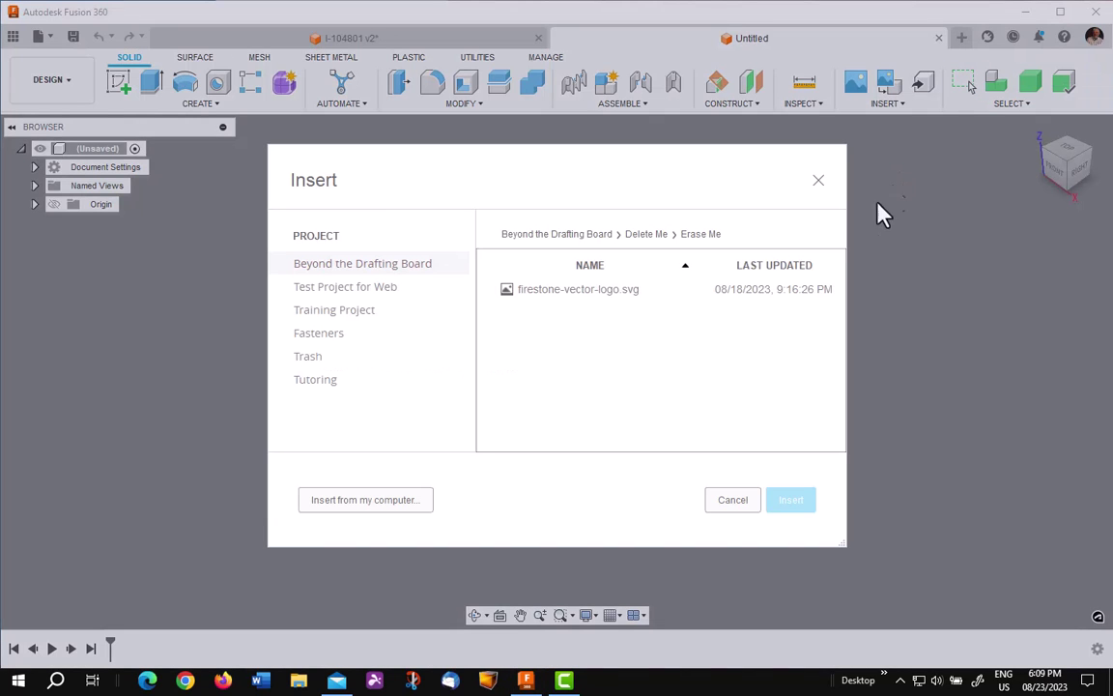
left_click(389, 502)
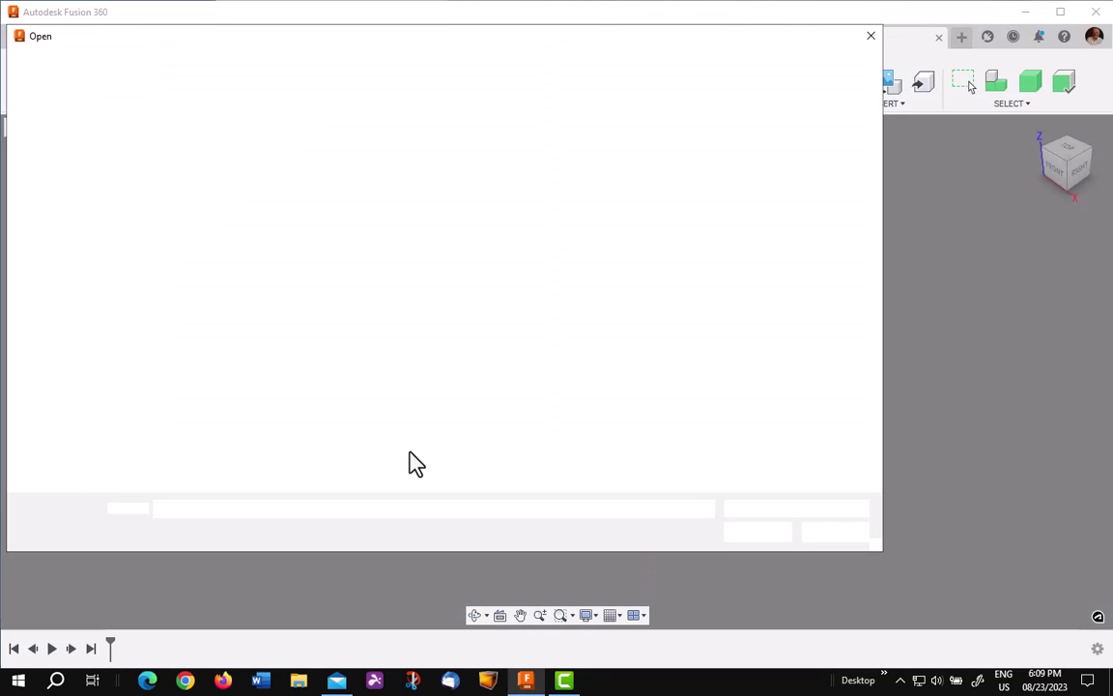
left_click(235, 139)
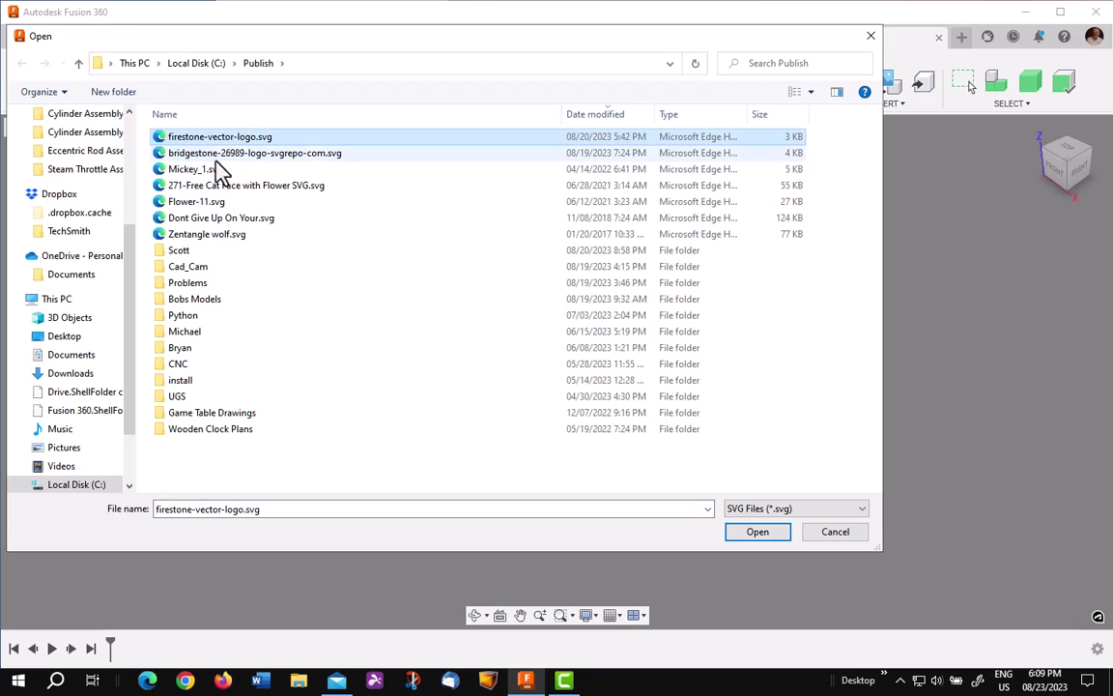
left_click(754, 534)
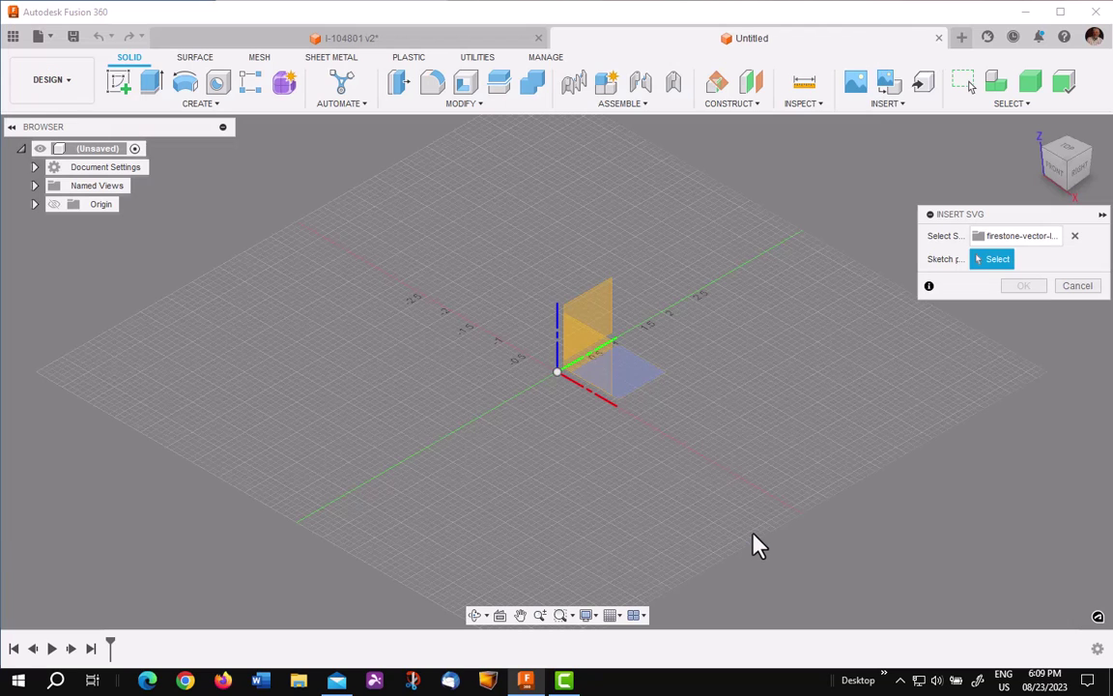
Place the logo on the vertical origin plane at scale 2.5, shifted up and left of the origin
left_click(602, 319)
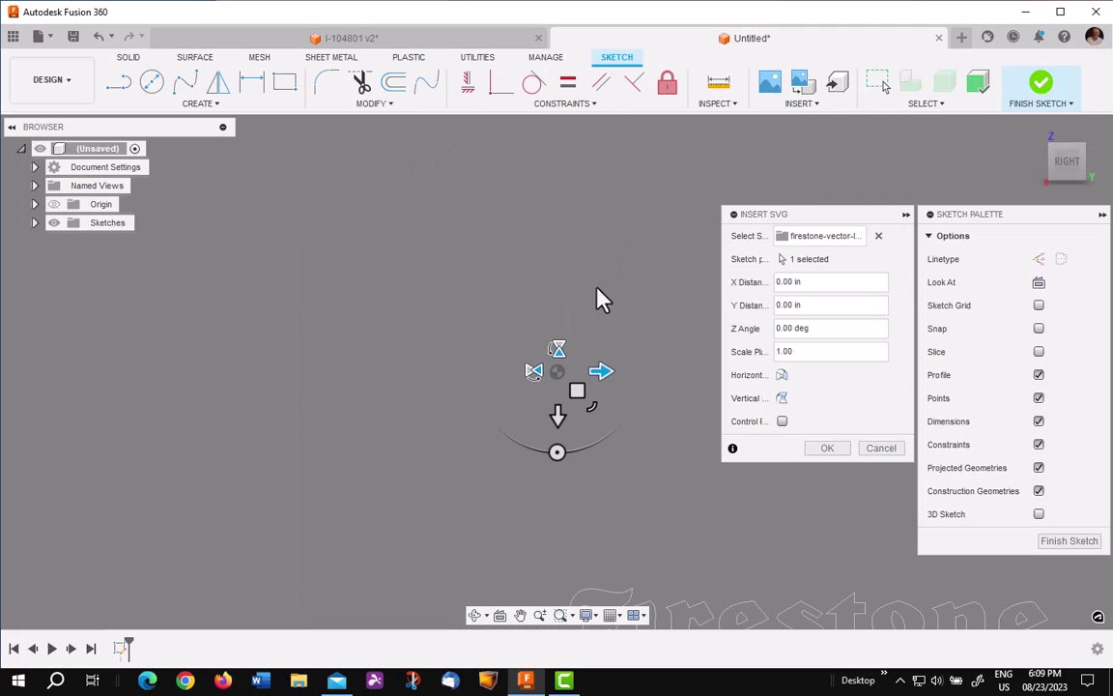
middle_click_drag(572, 273, 463, 217)
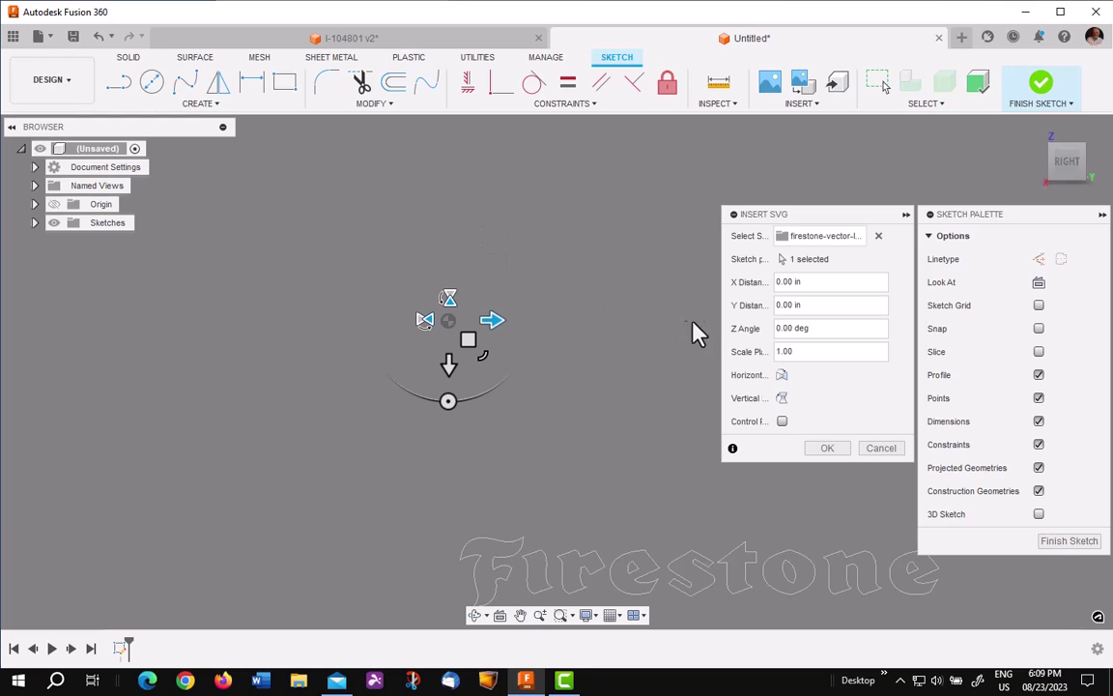
left_click(813, 351)
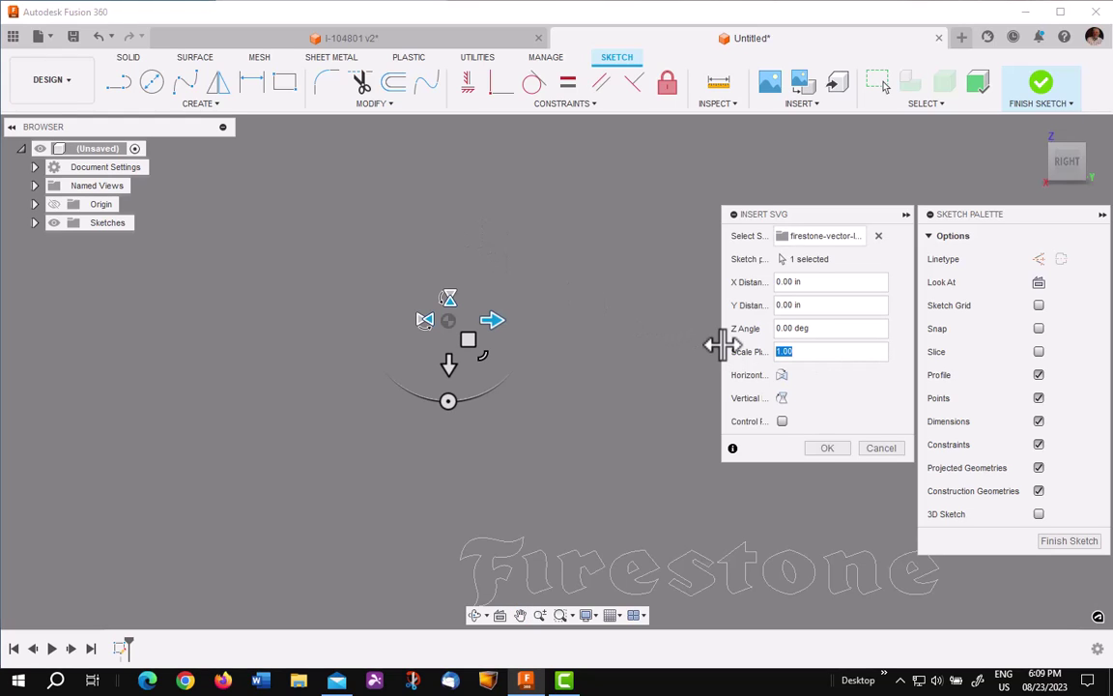
type("2.5")
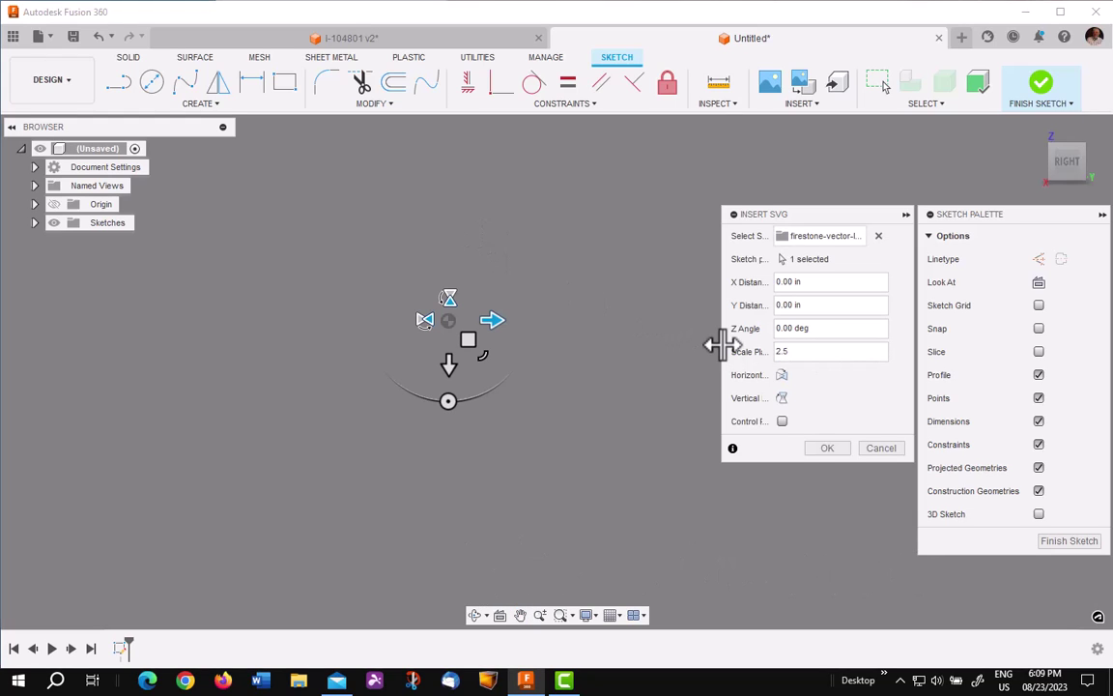
middle_click_drag(665, 427, 578, 320)
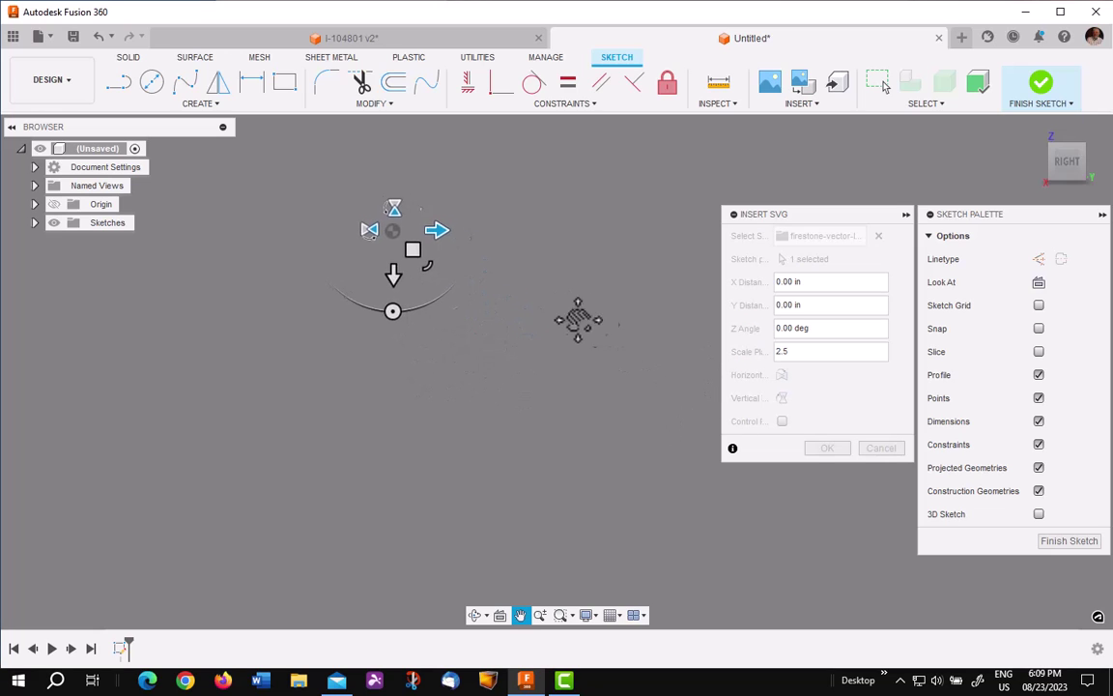
scroll(602, 335, "down", 4)
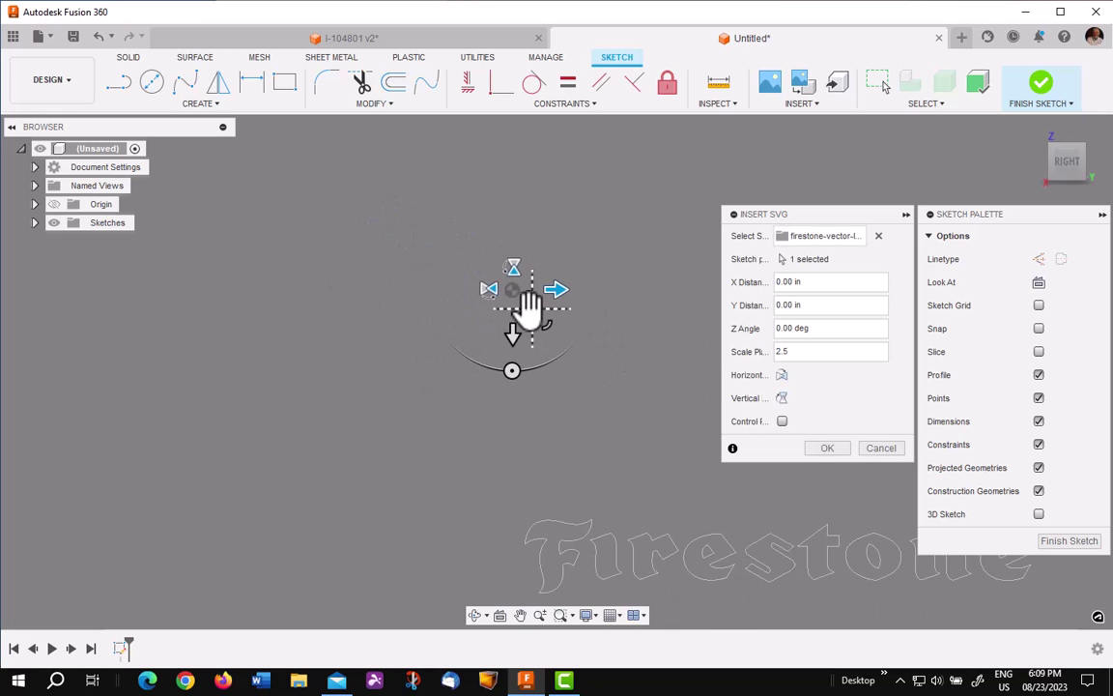
left_click_drag(522, 300, 366, 169)
mouse_move(393, 317)
middle_mouse_down()
mouse_move(400, 338)
mouse_move(472, 388)
middle_mouse_up()
left_click_drag(447, 300, 359, 176)
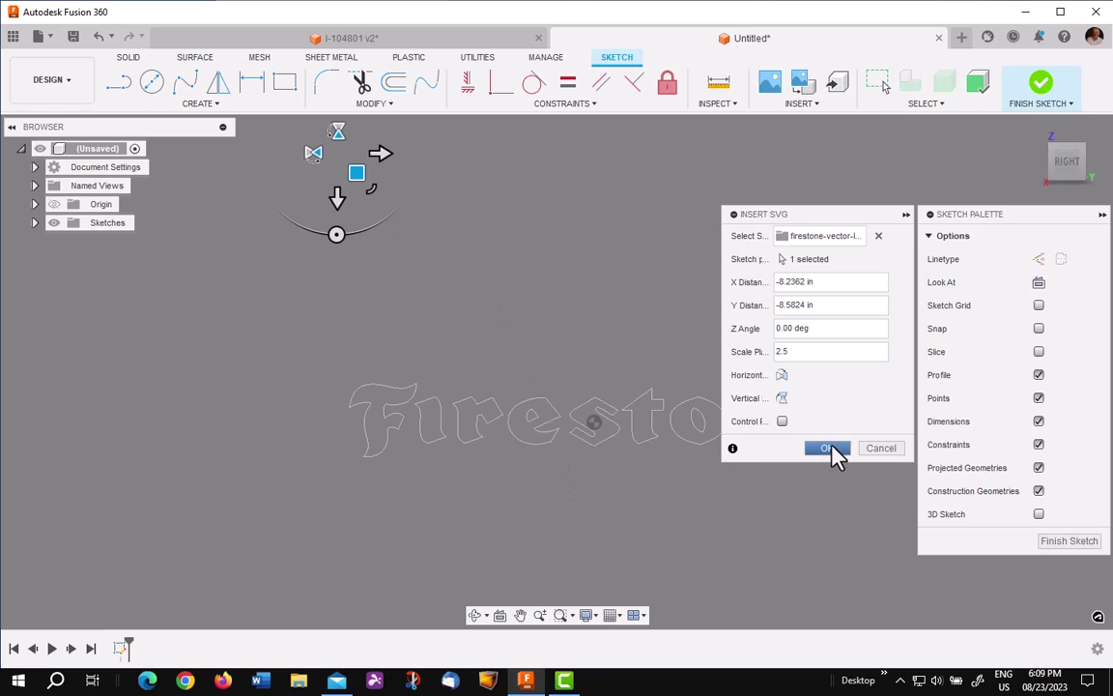
left_click(827, 449)
Zoom into the letter n and unfix its straight edge
middle_click_drag(731, 432, 688, 512)
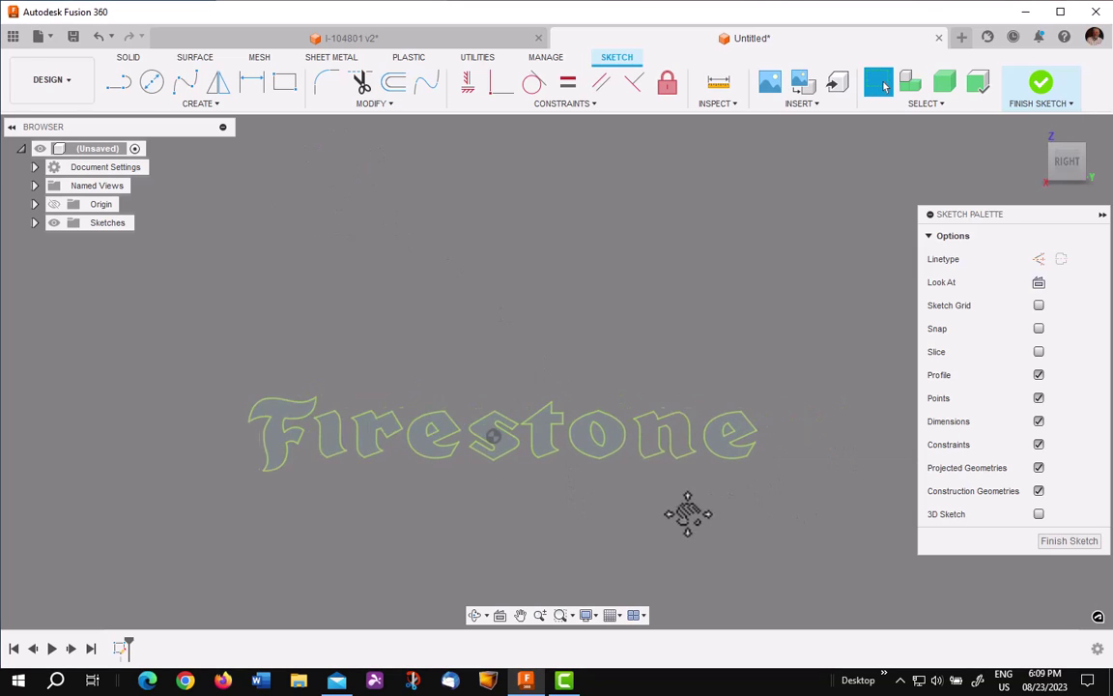
scroll(329, 444, "up", 2)
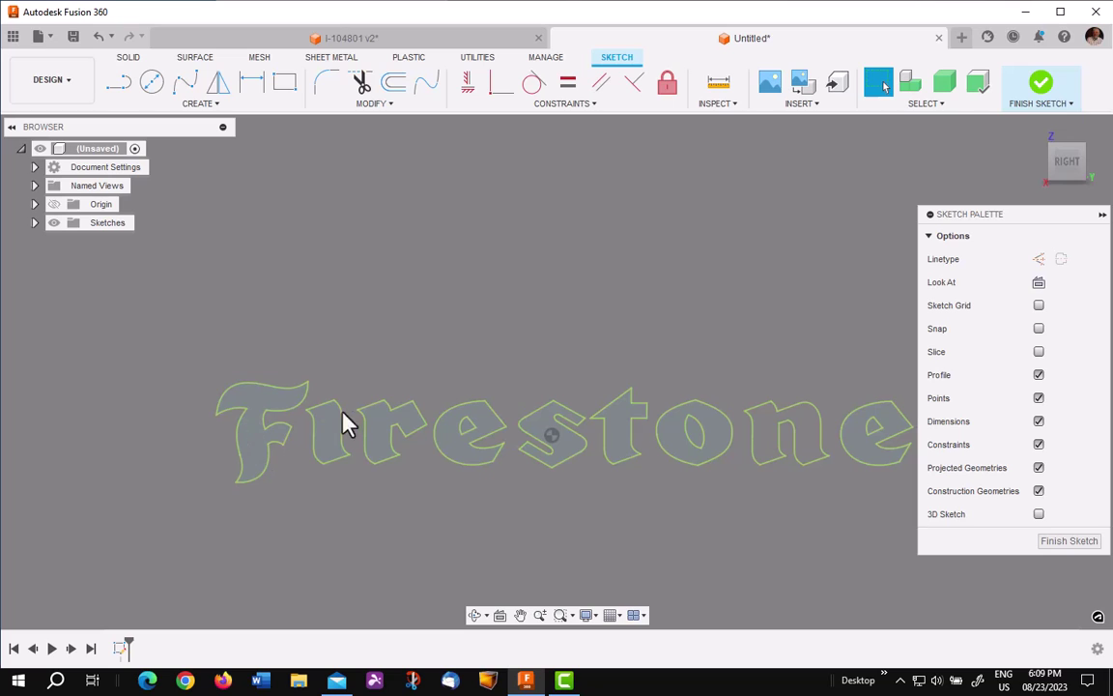
mouse_move(597, 349)
middle_mouse_down()
mouse_move(547, 273)
mouse_move(563, 373)
middle_mouse_up()
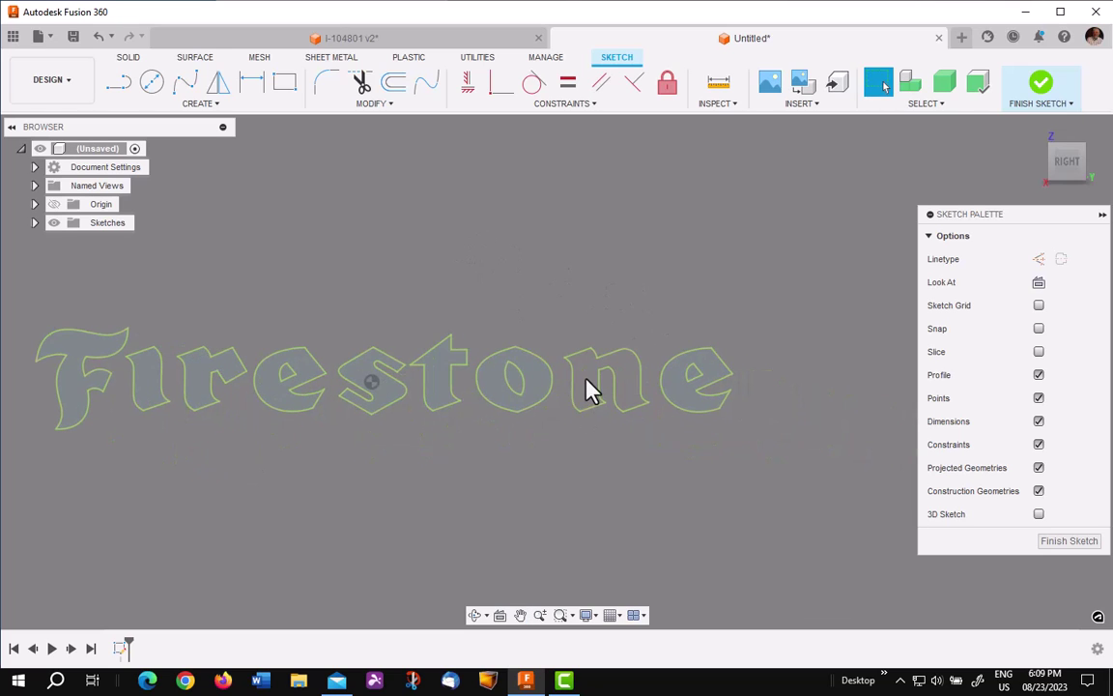
scroll(591, 391, "up", 5)
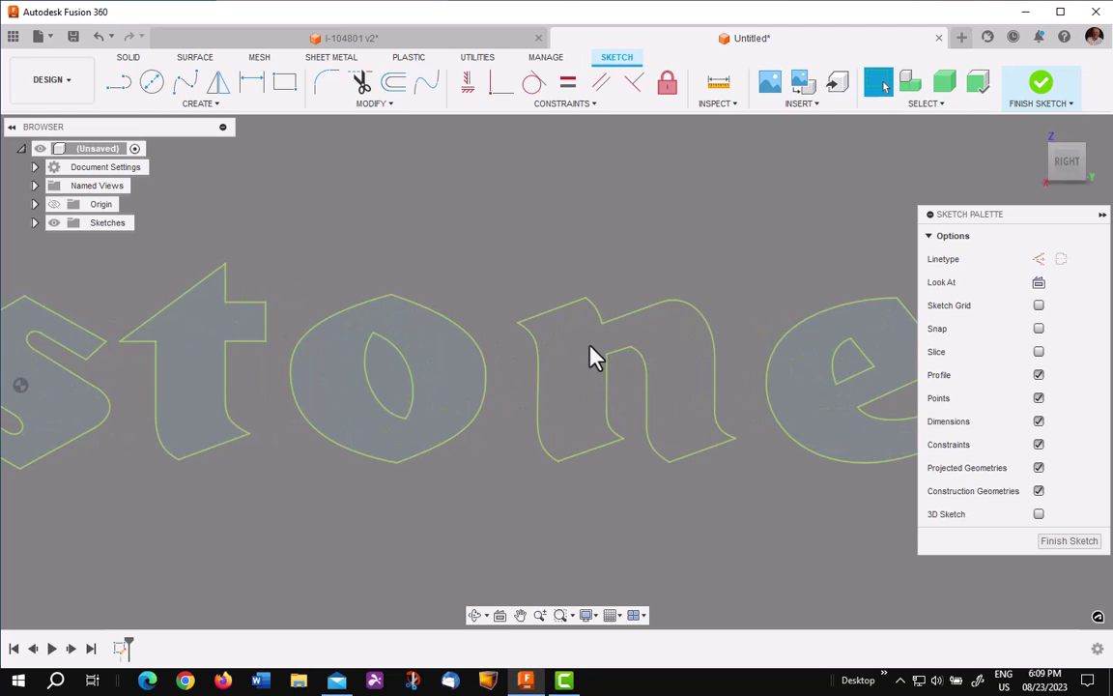
scroll(718, 363, "up", 6)
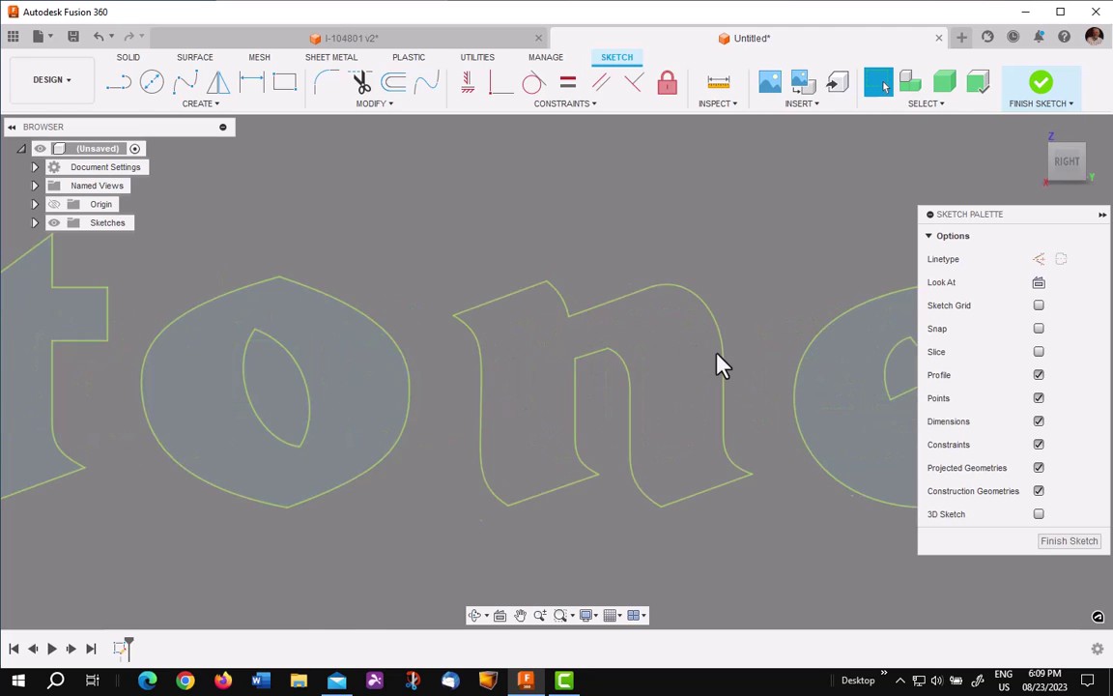
scroll(718, 367, "up", 3)
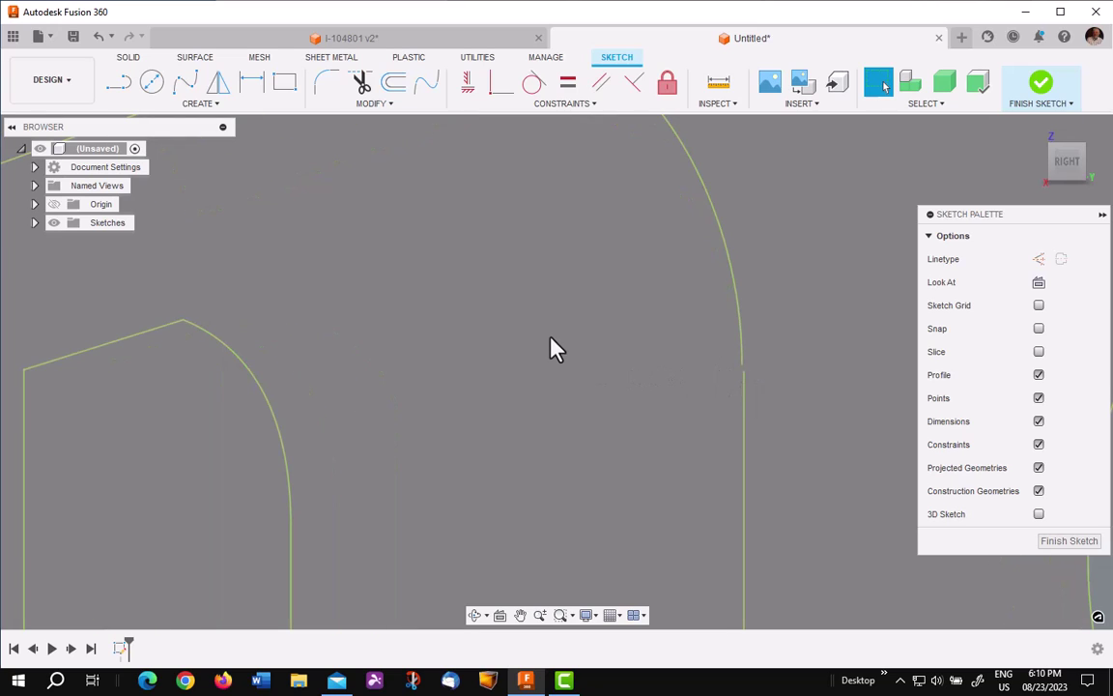
left_click(668, 84)
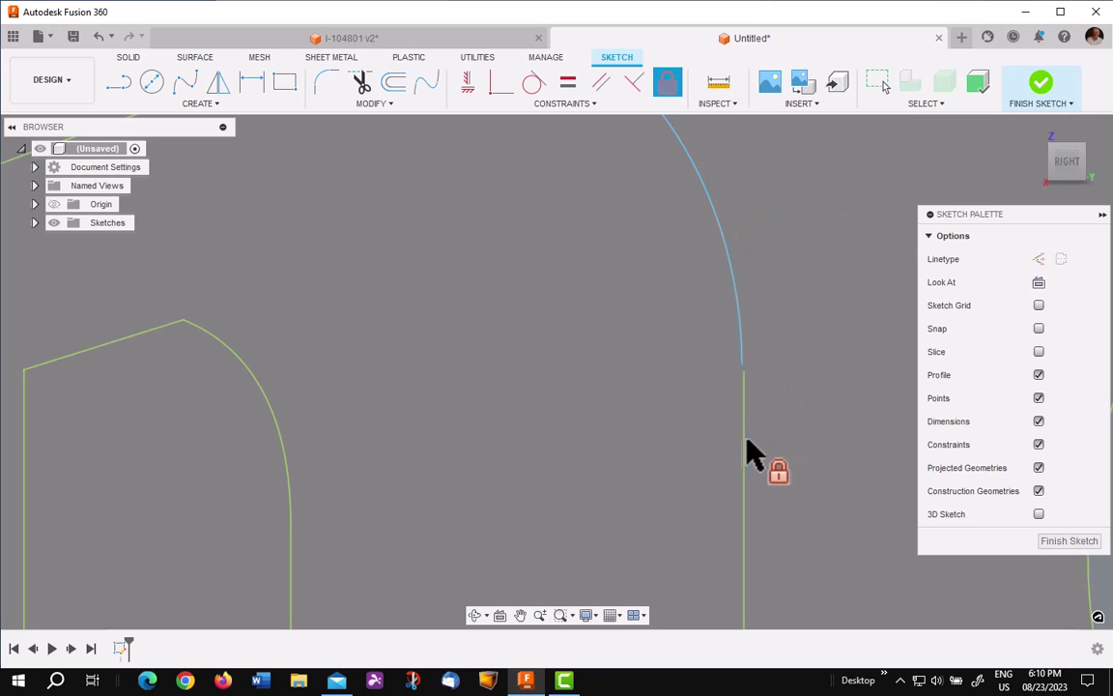
left_click(745, 461)
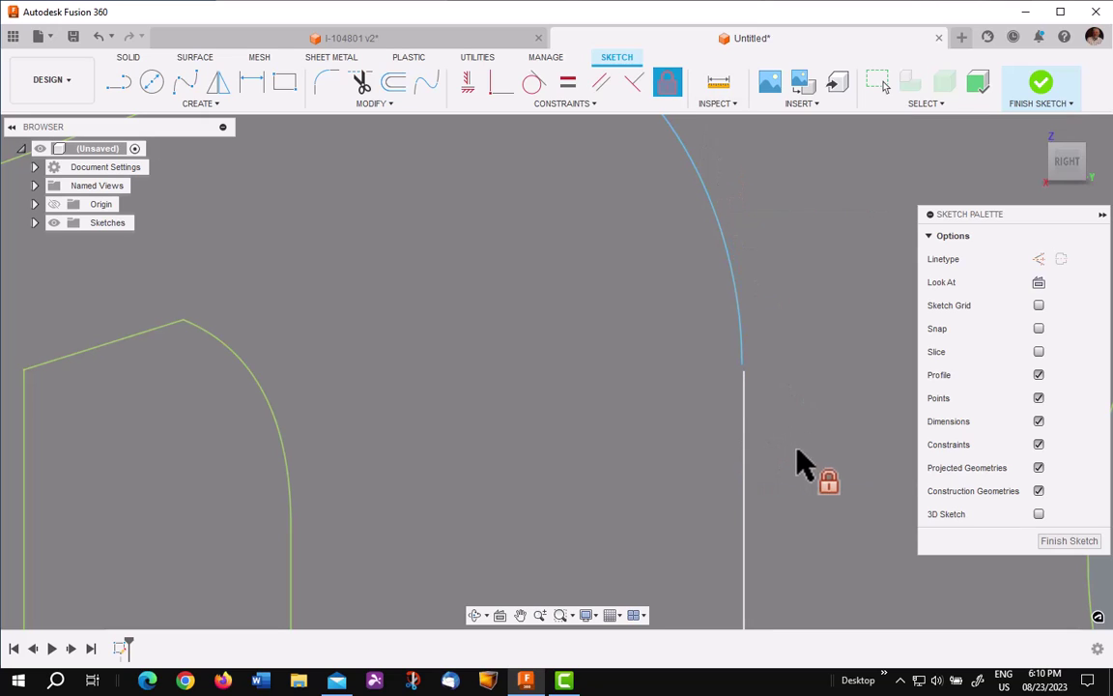
Make the n's arc endpoint coincident with the line end, then finish the sketch
left_click(502, 85)
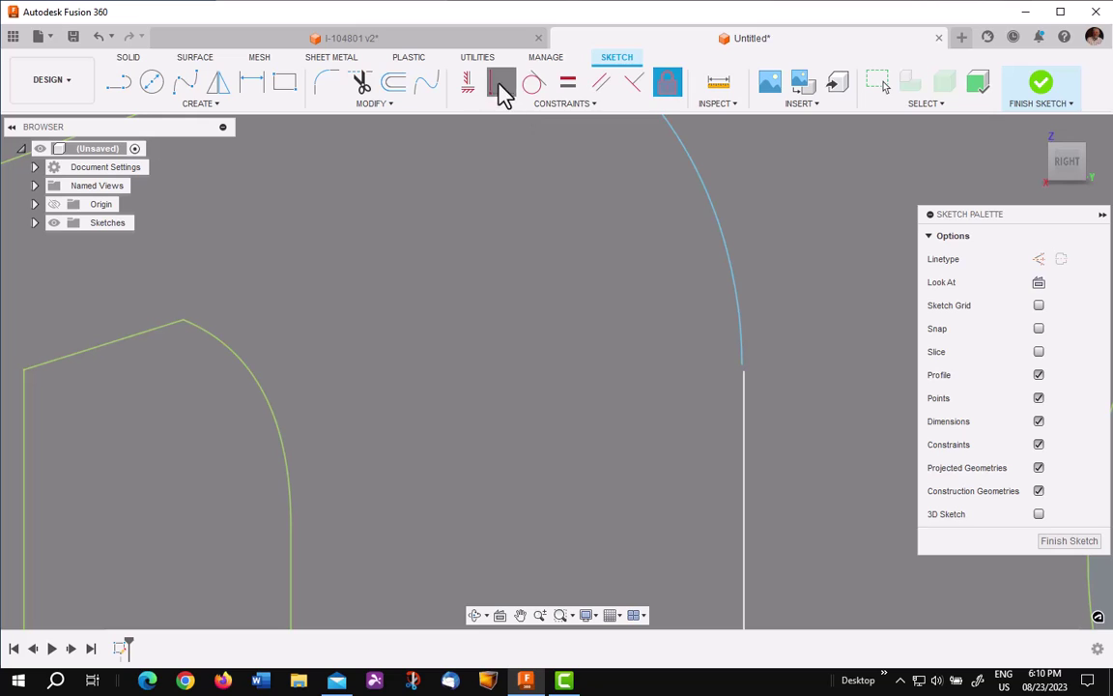
left_click(743, 373)
left_click(743, 375)
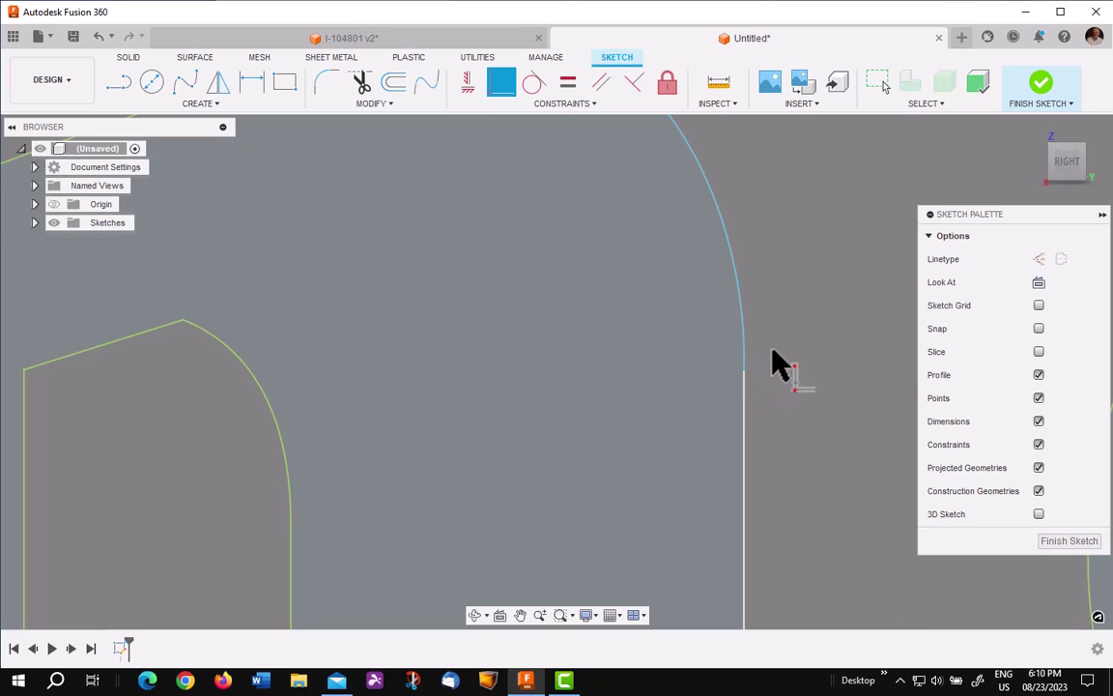
left_click(1040, 82)
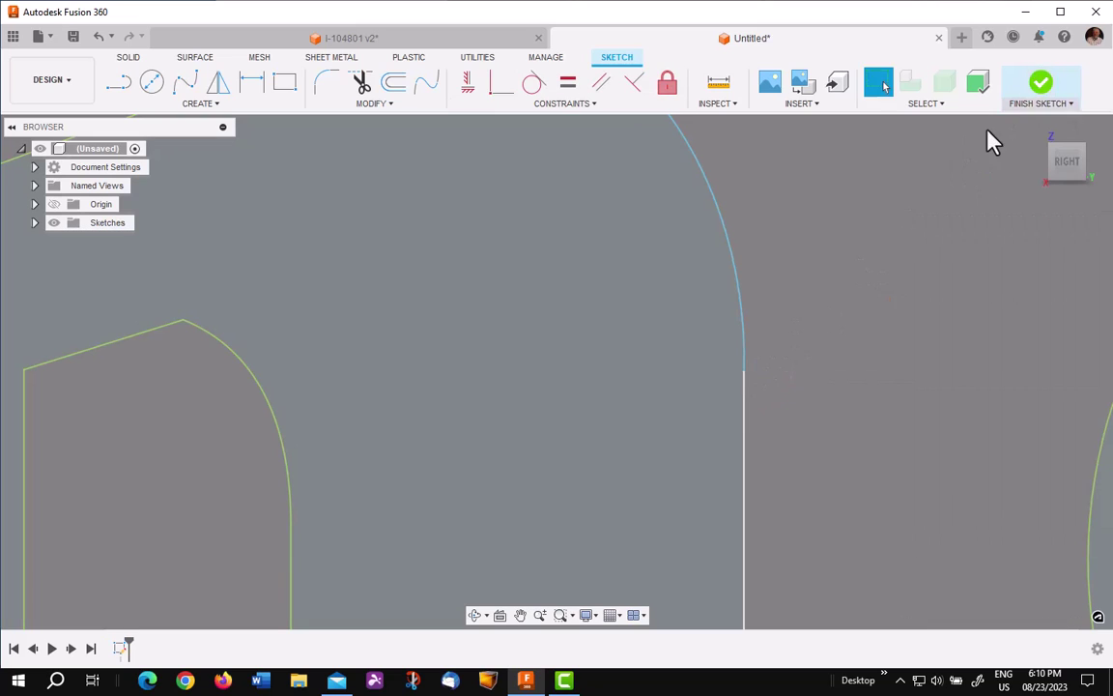
Extrude the nine letter profiles F-i-r-e-s-t-o-n-e by 0.25 in
left_click(1040, 138)
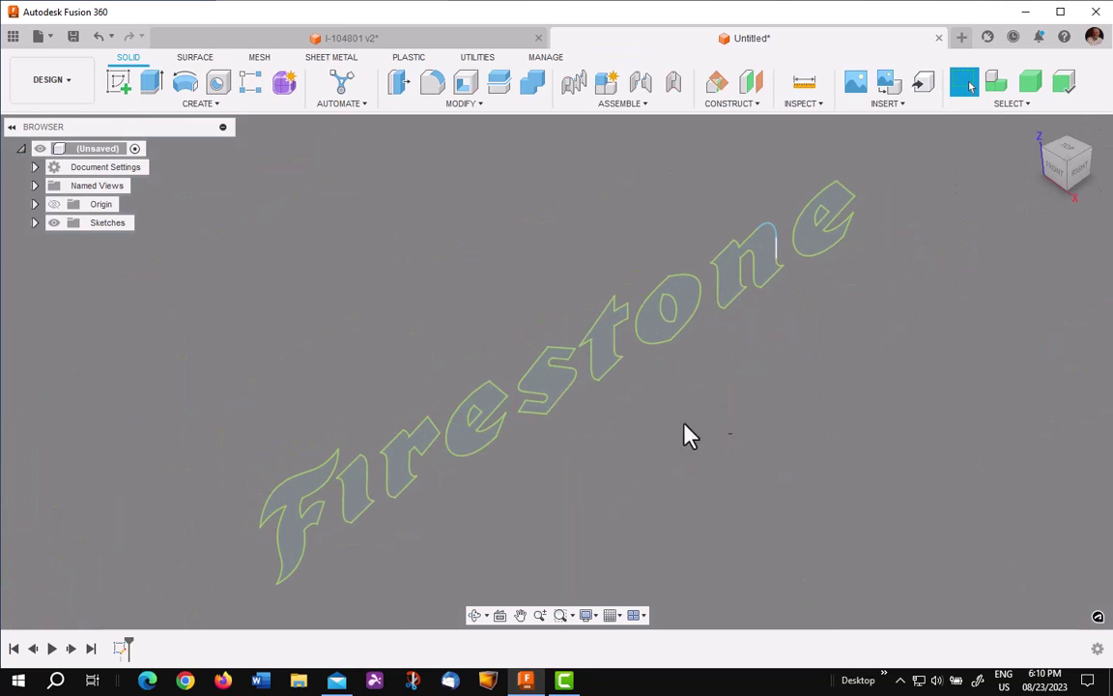
middle_click_drag(628, 474, 670, 465)
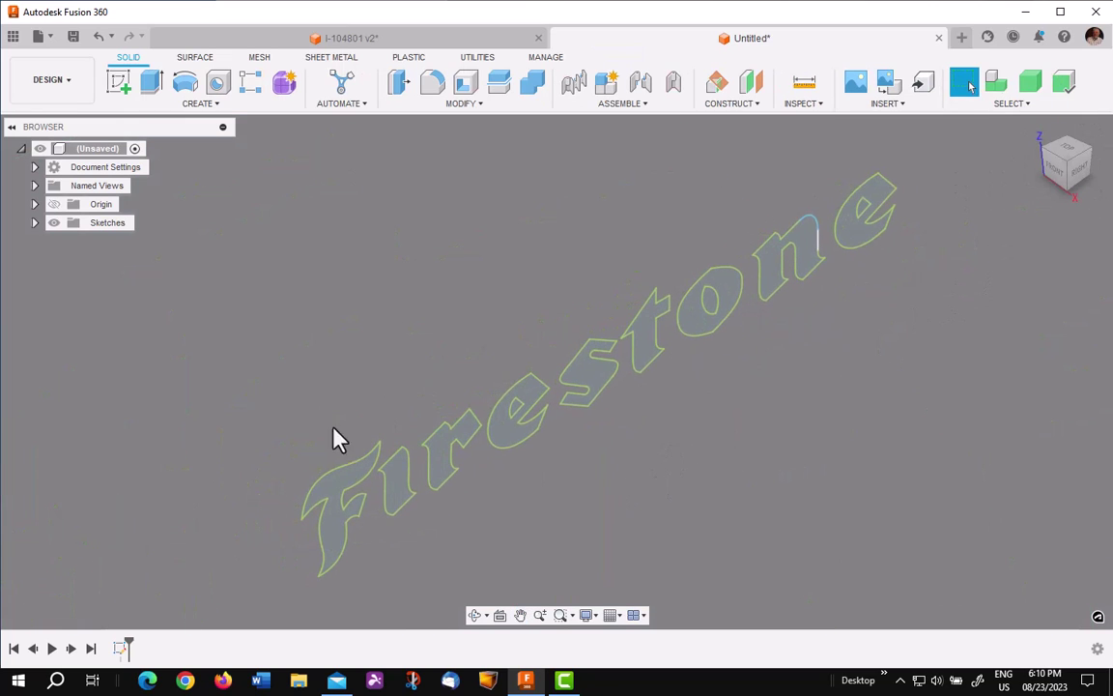
left_click(151, 83)
left_click(333, 496)
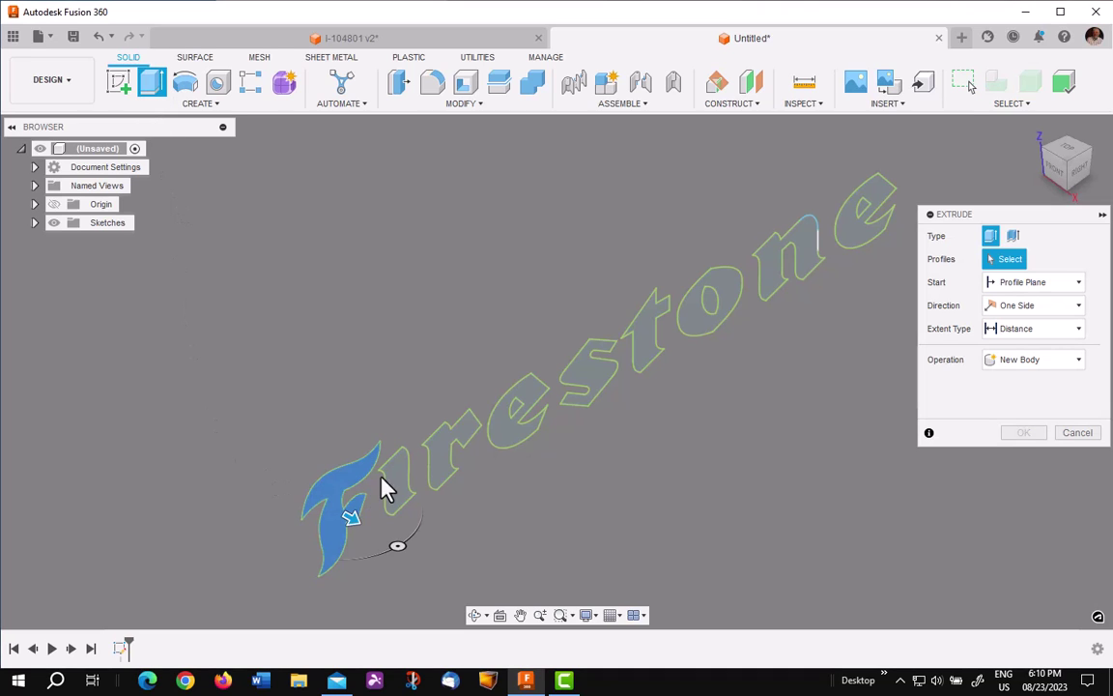
left_click(404, 483)
left_click(450, 454)
left_click(505, 428)
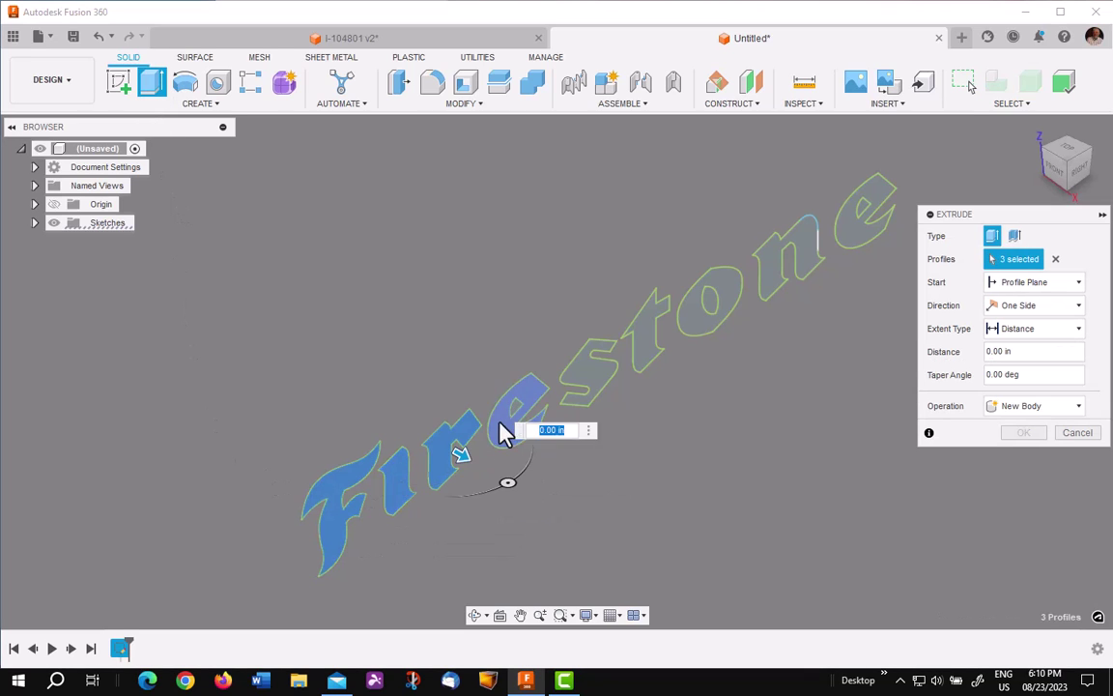
left_click(576, 377)
left_click(642, 329)
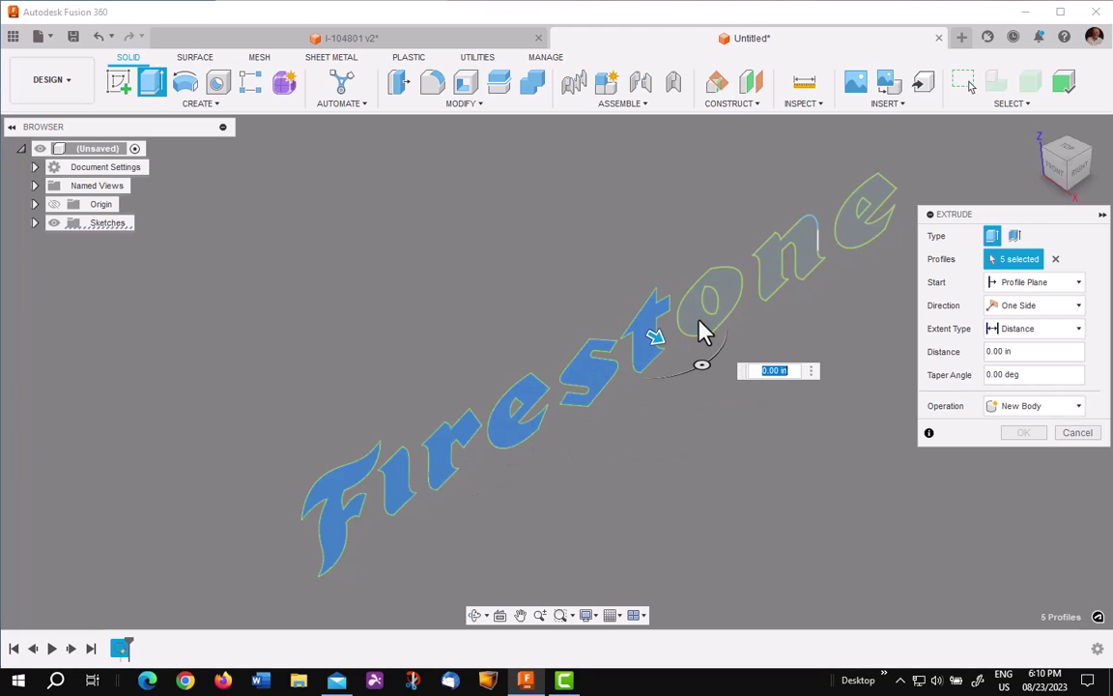
left_click(708, 319)
left_click(800, 253)
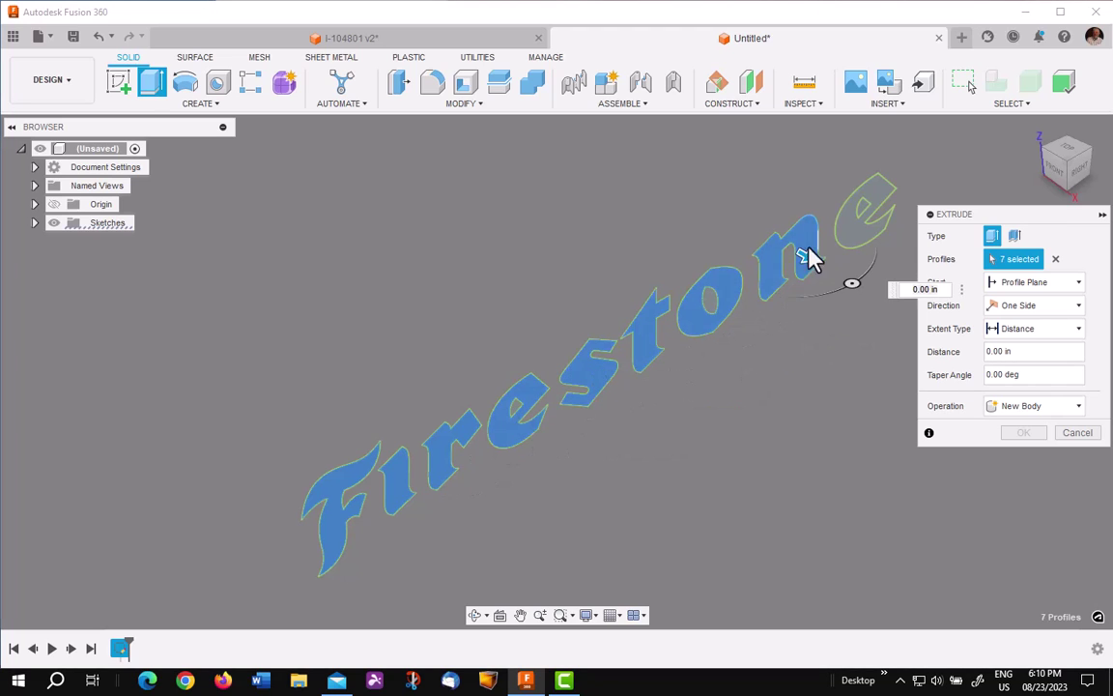
left_click(855, 224)
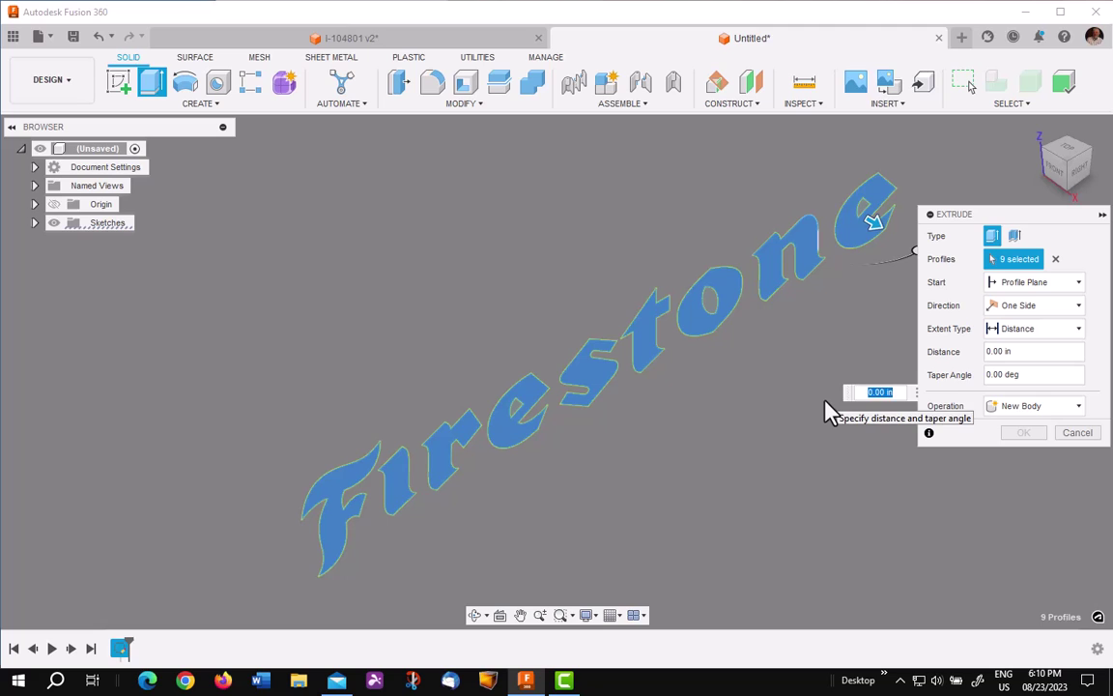
type(".25")
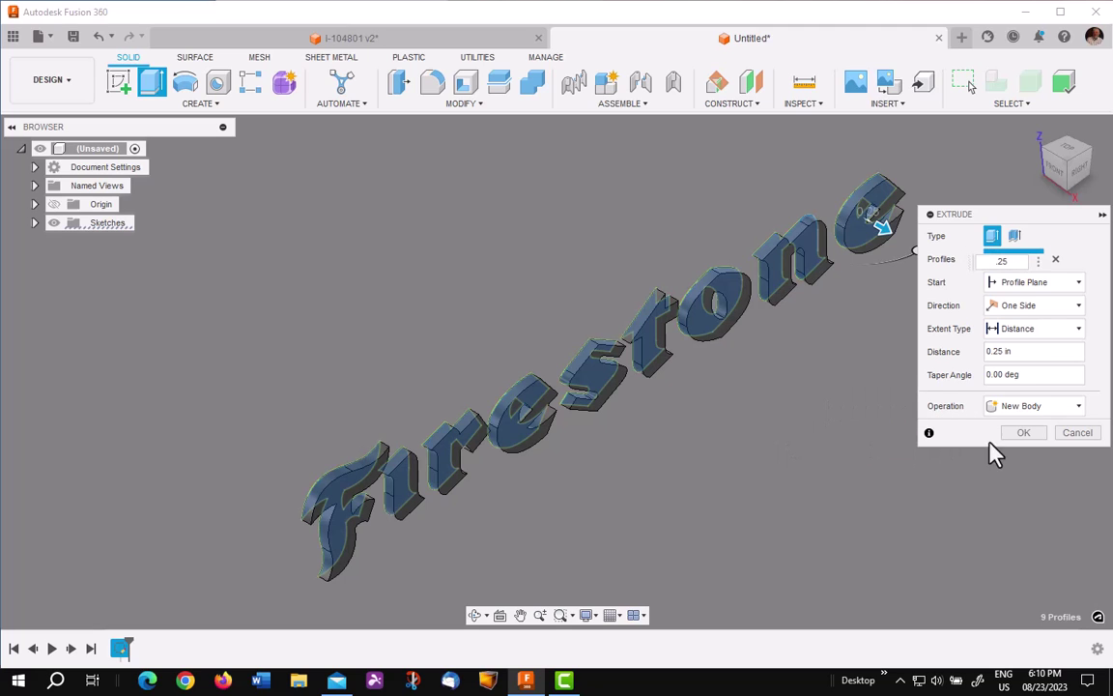
left_click(1025, 437)
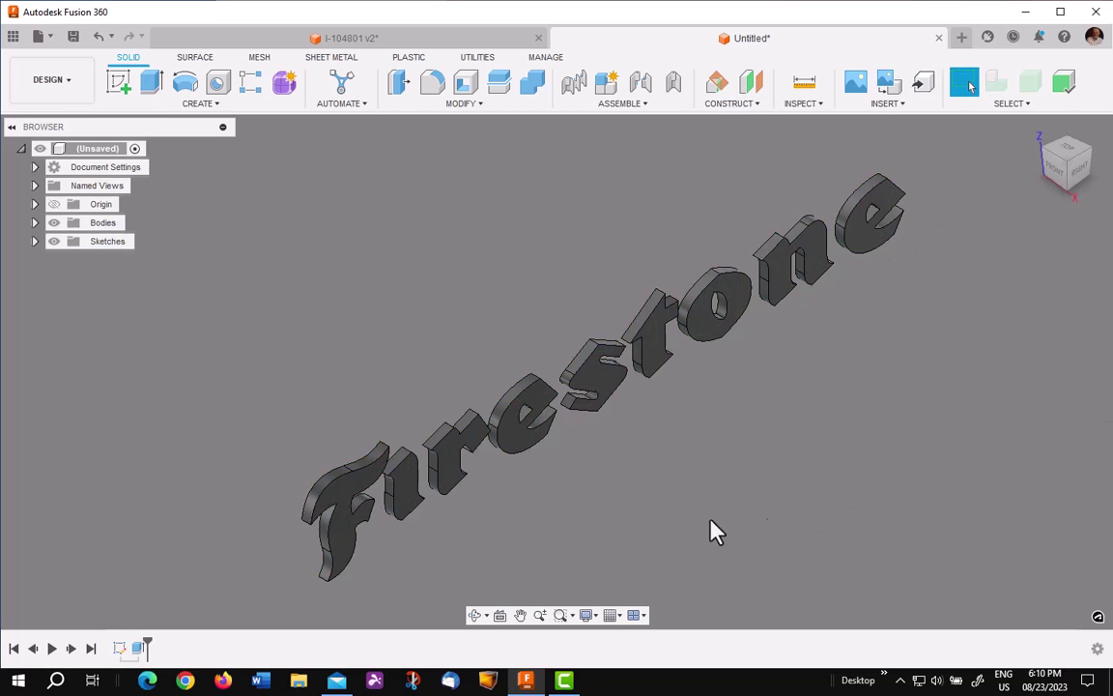
Start a new sketch on the side origin plane
scroll(193, 359, "down", 2)
middle_click_drag(240, 387, 258, 326)
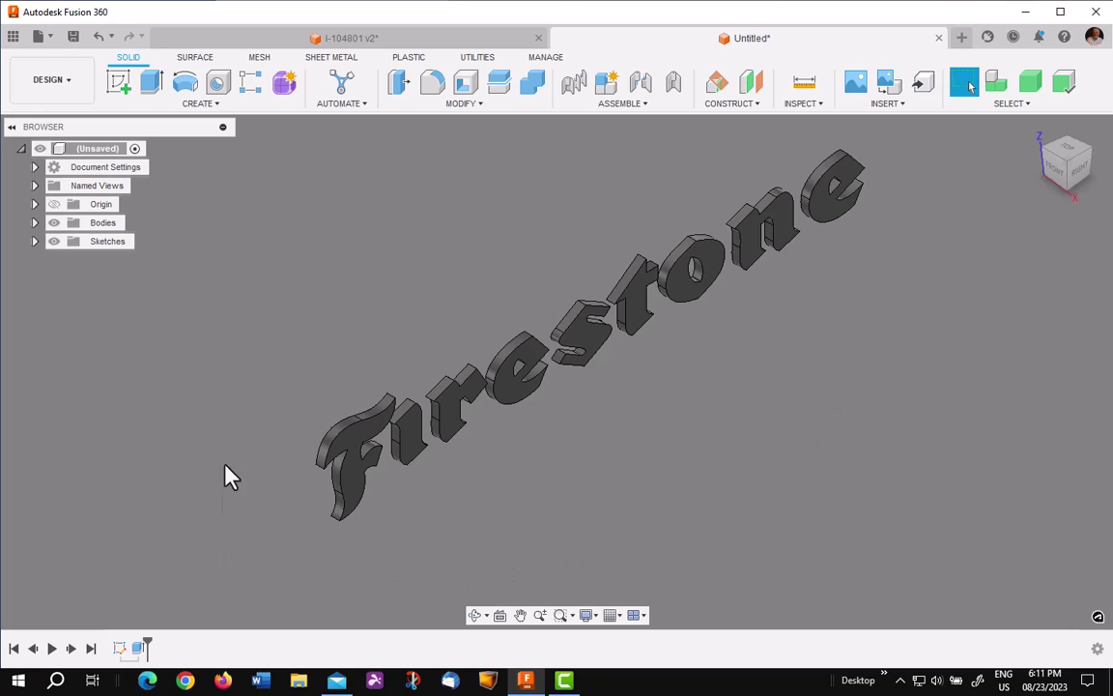
left_click(120, 81)
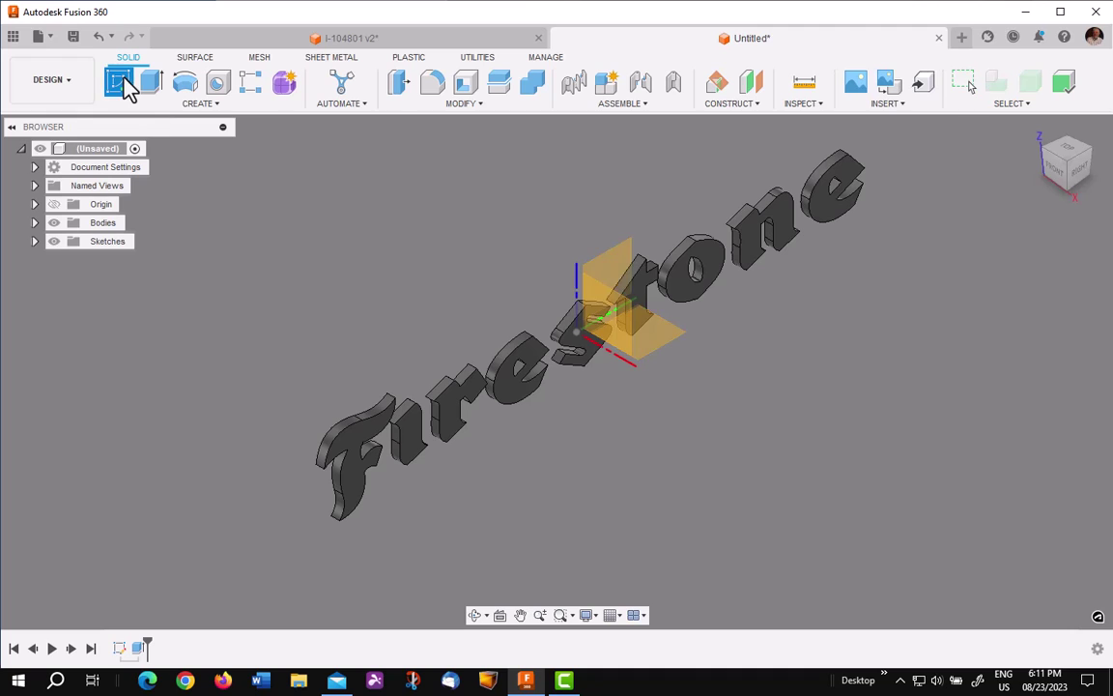
left_click(619, 274)
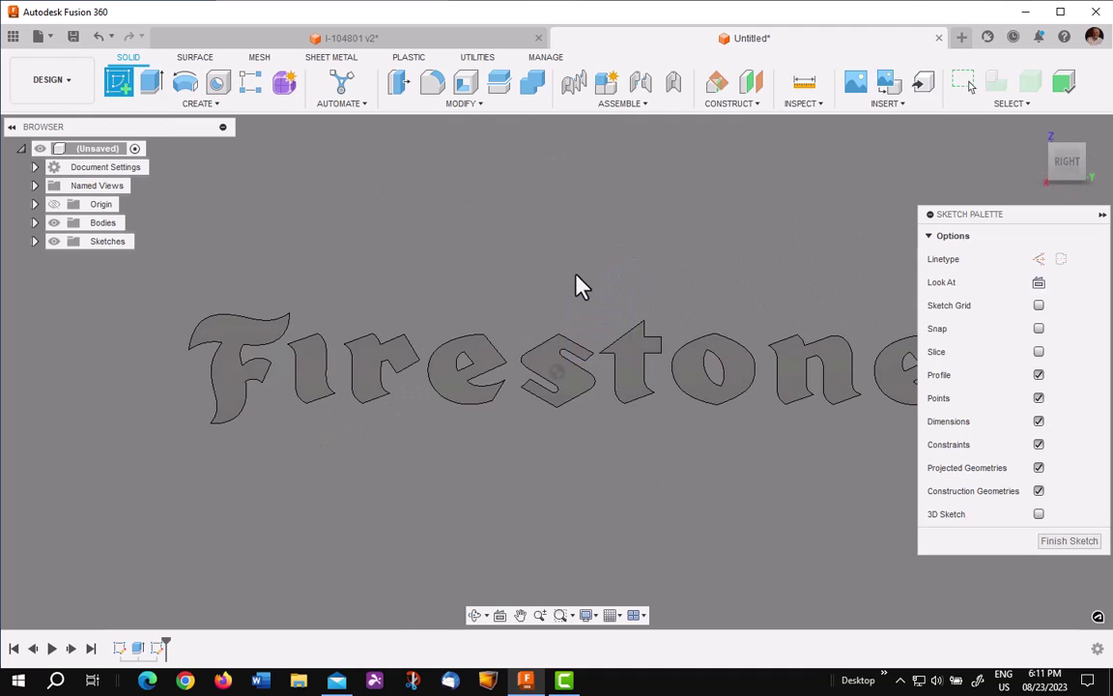
Draw a 3-point arc under the lettering and constrain its two endpoints horizontal
left_click(211, 106)
mouse_move(154, 168)
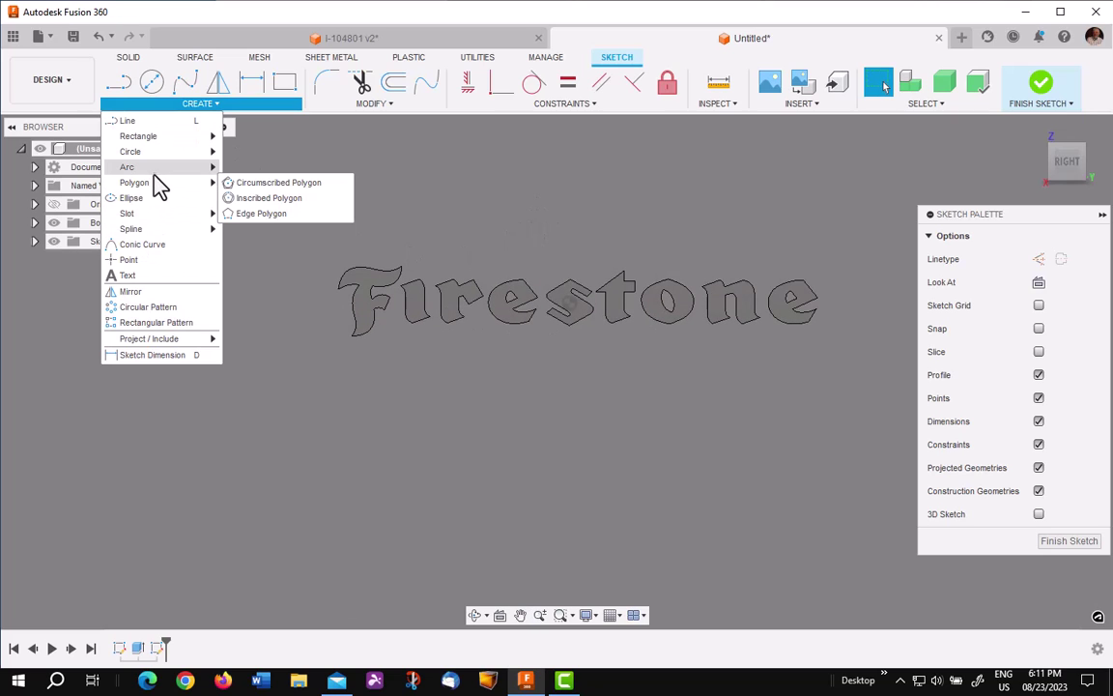
left_click(242, 168)
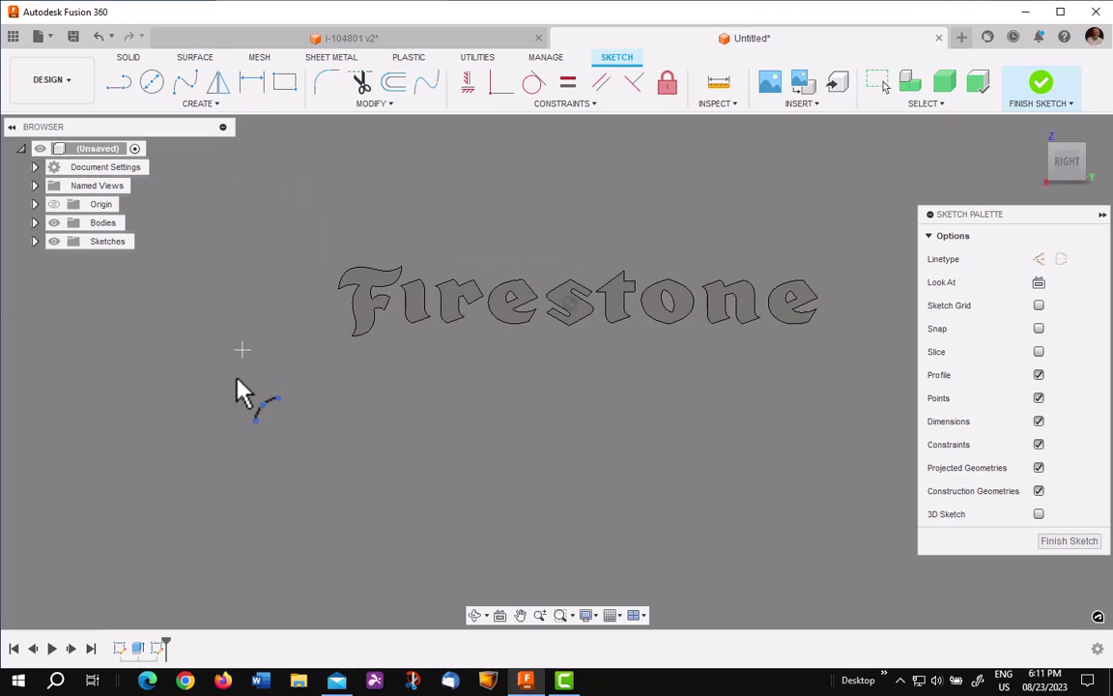
left_click(196, 464)
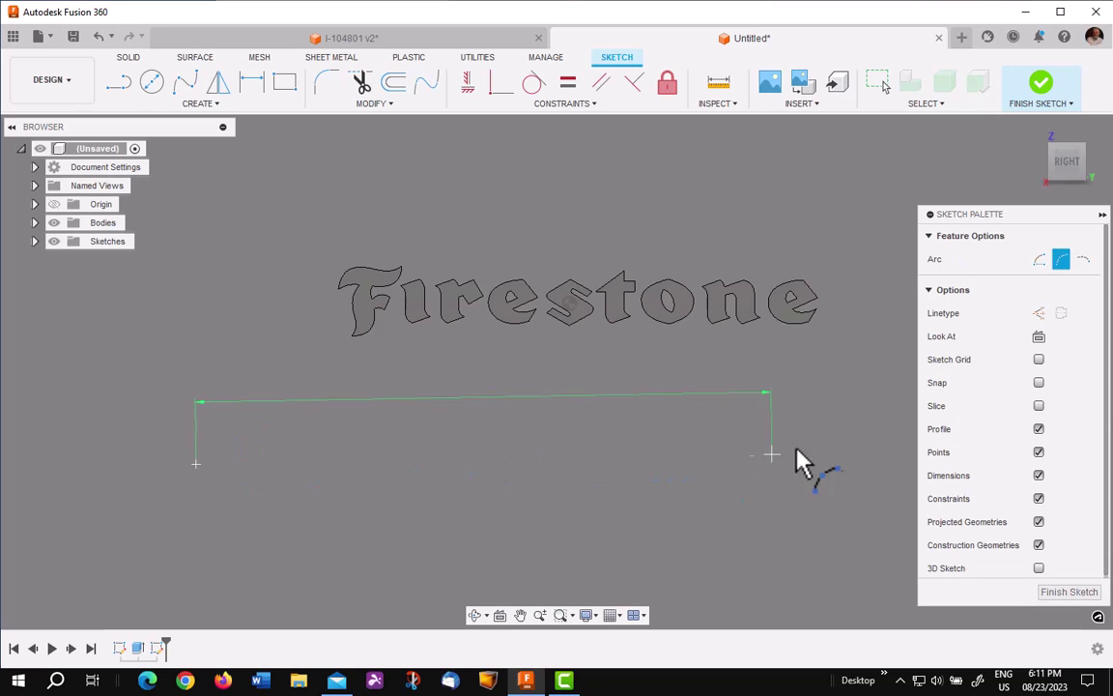
left_click(886, 463)
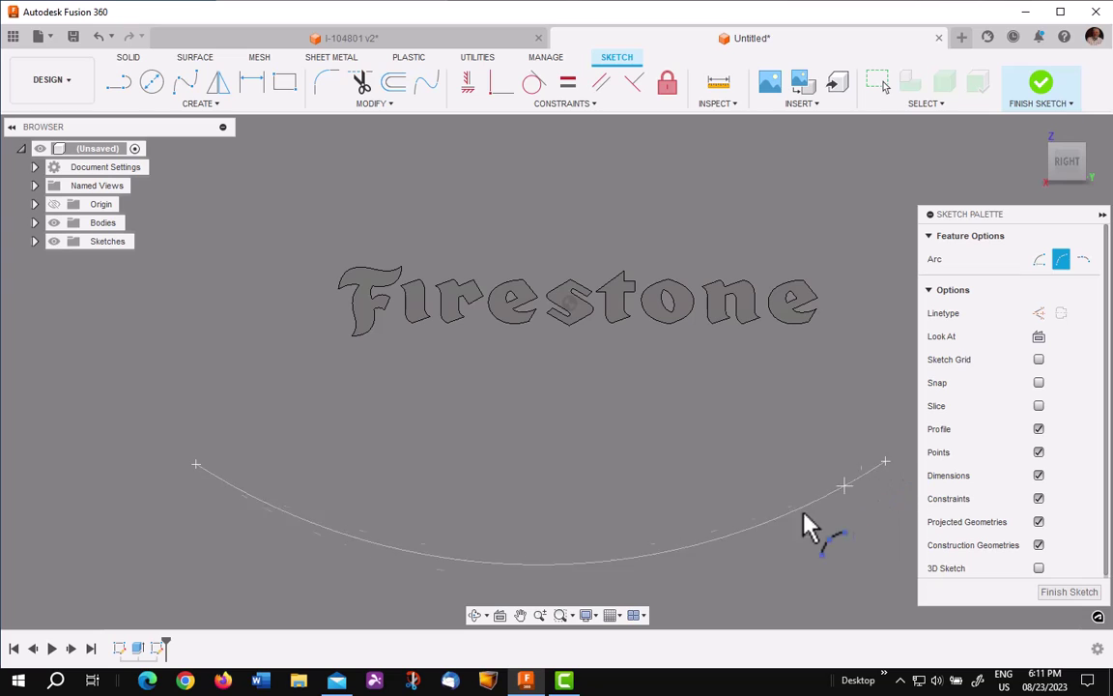
left_click(641, 371)
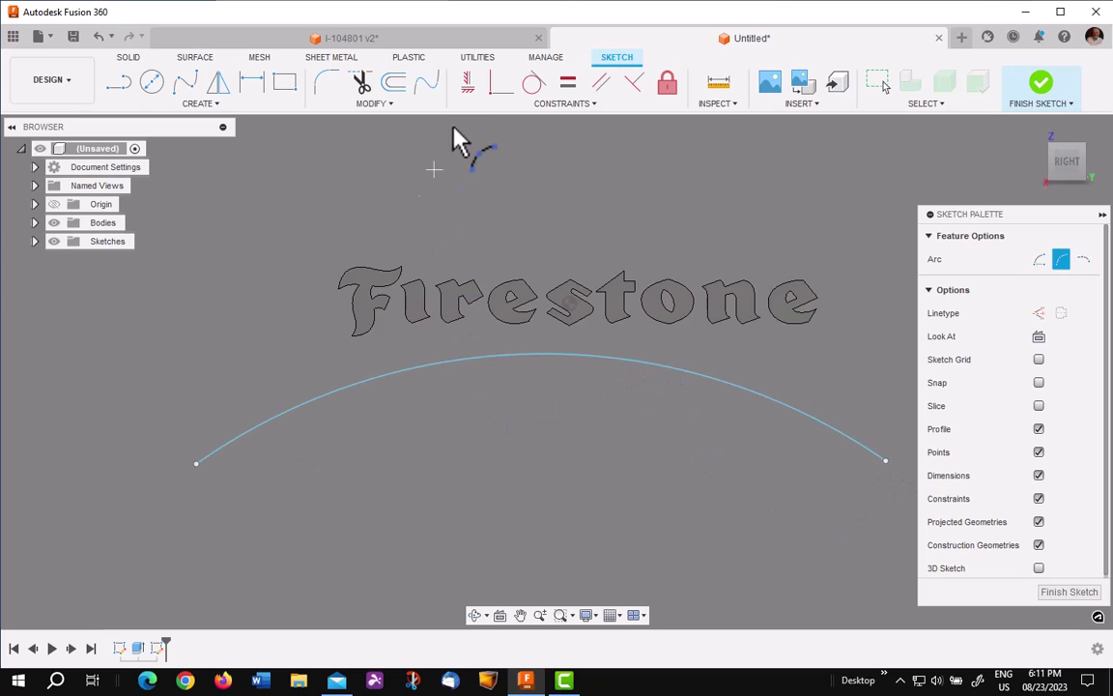
left_click(468, 84)
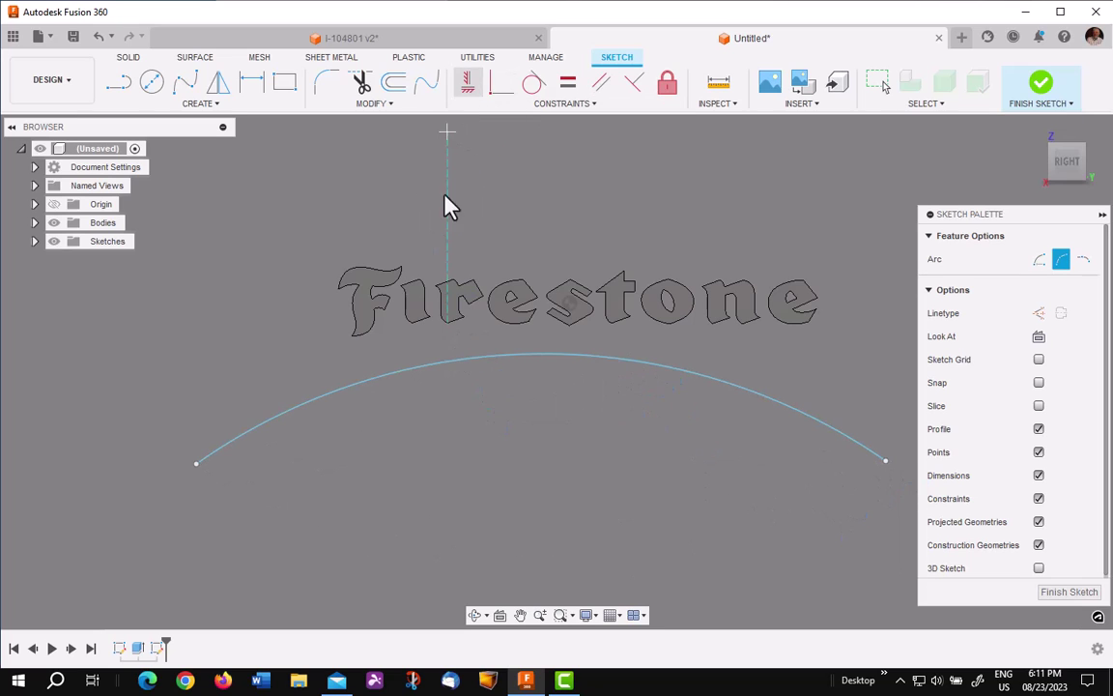
left_click(196, 463)
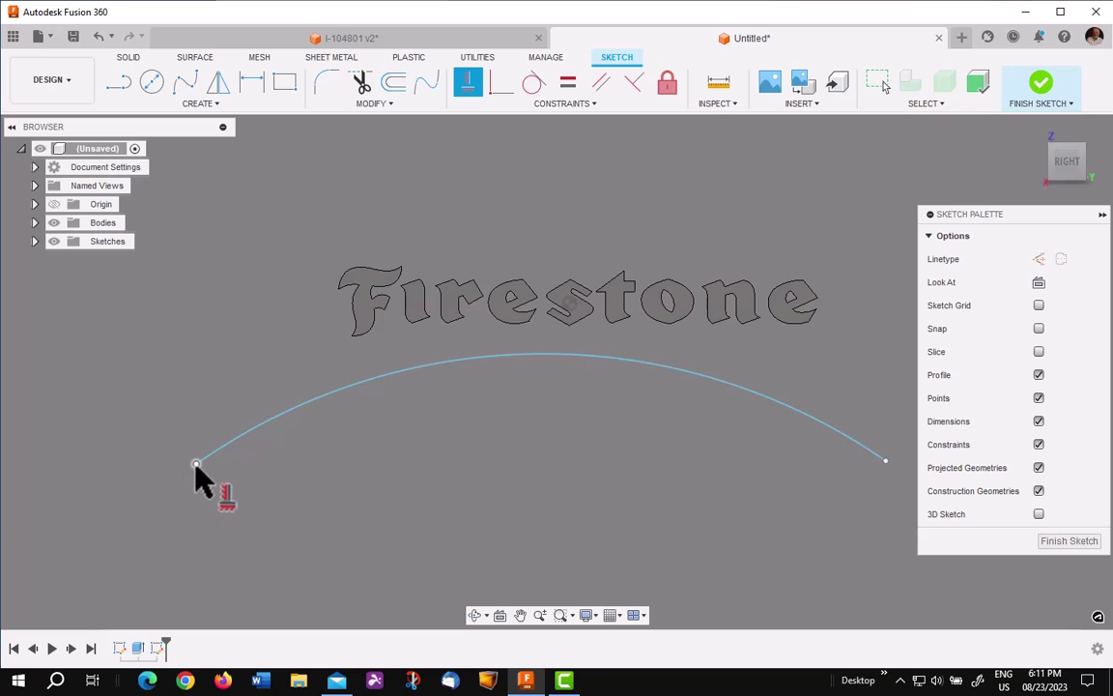
left_click(886, 461)
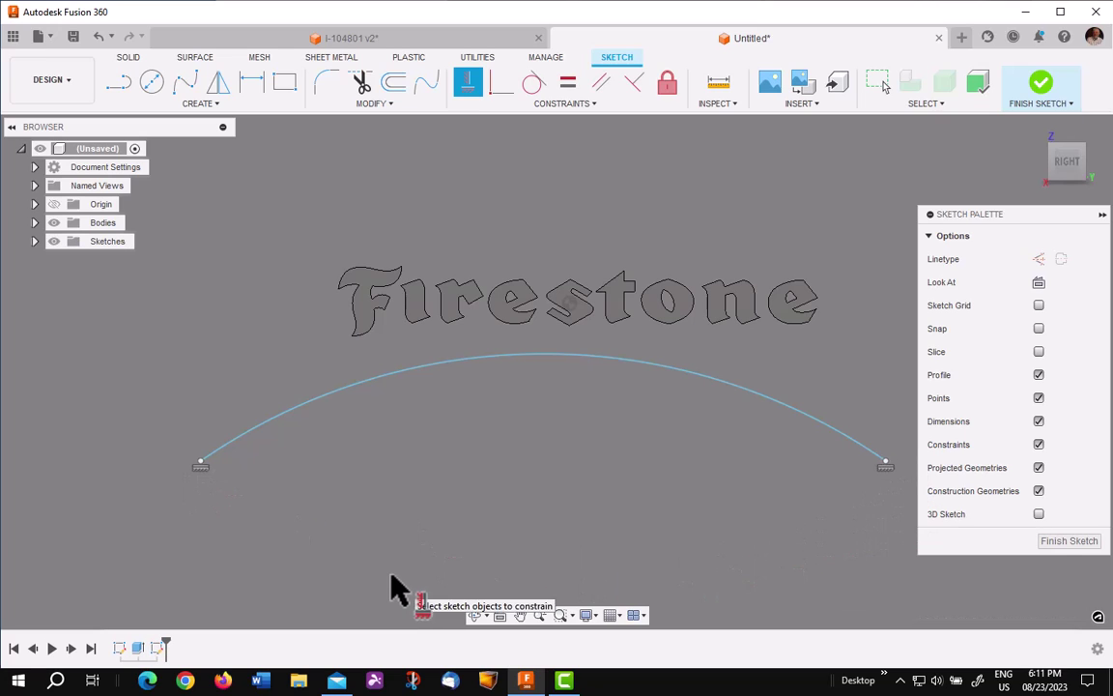
Draw a short line from the arc's left endpoint down to the lower left
left_click(116, 83)
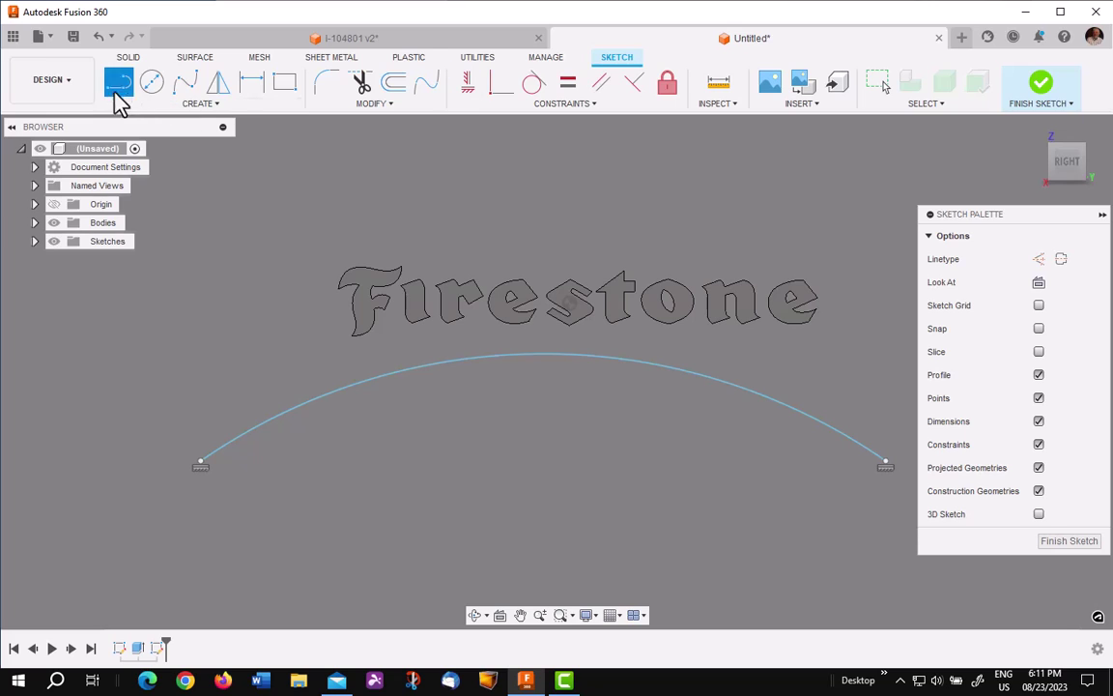
left_click(199, 462)
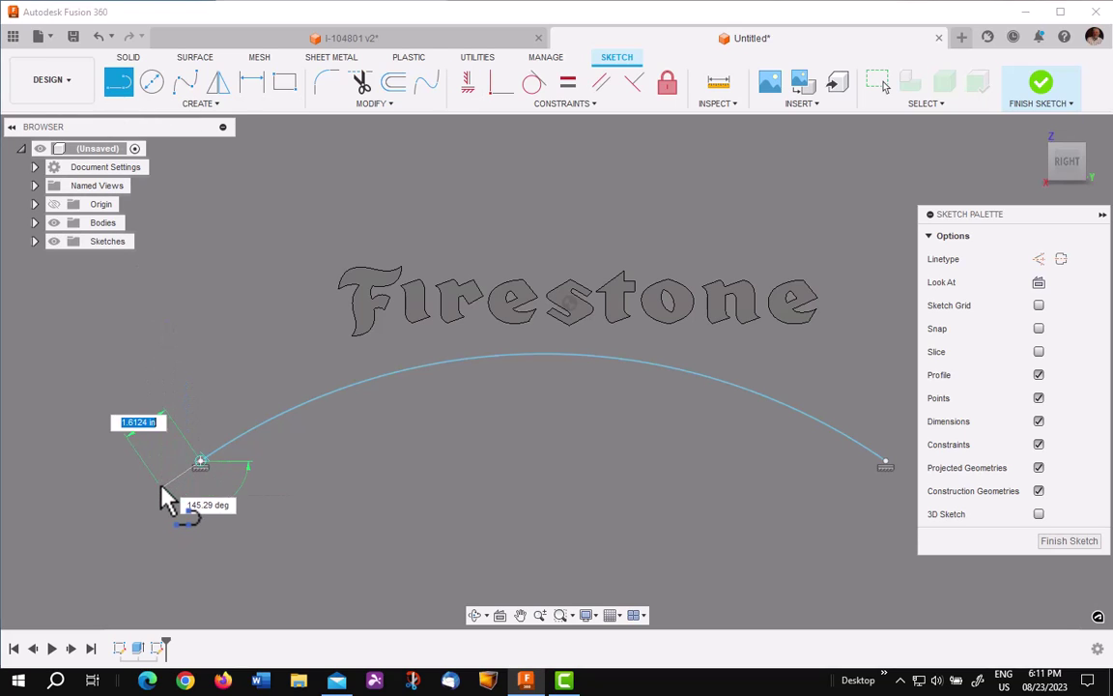
left_click(161, 488)
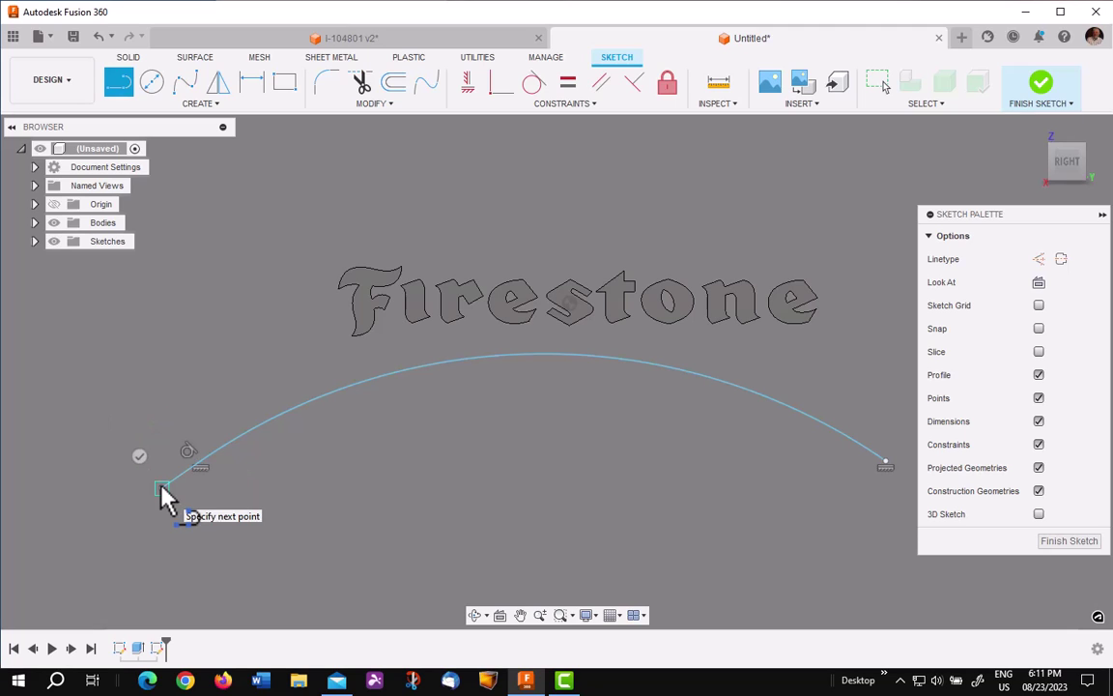
key("Escape")
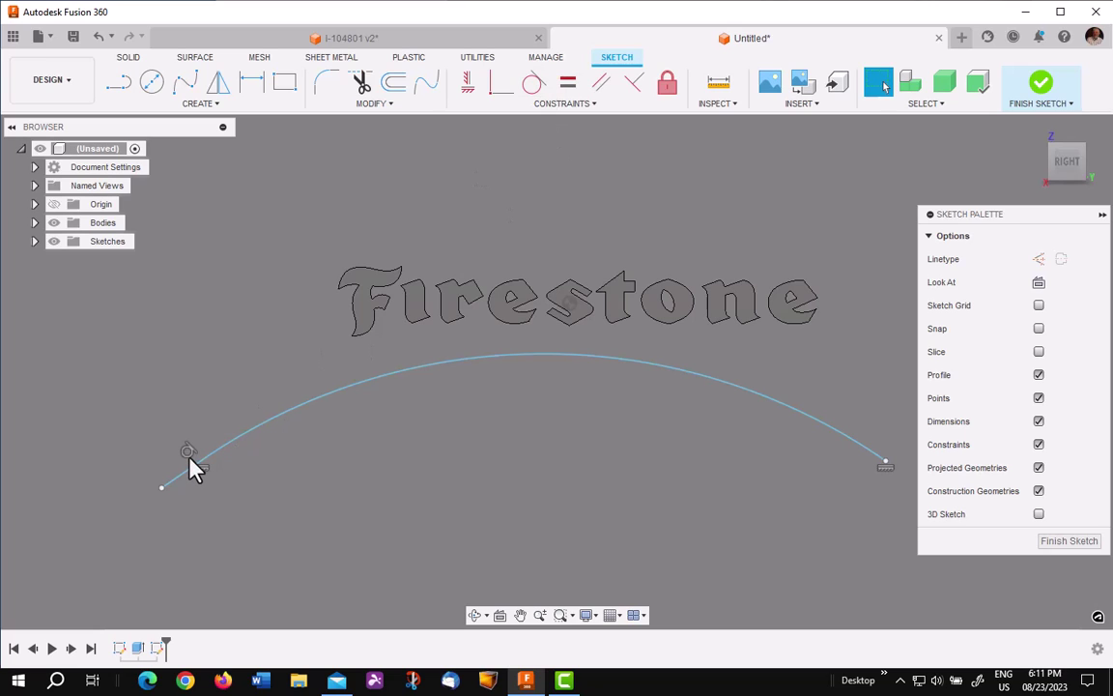
Dimension the arc radius to 16.875 in (33.75/2) and finish the sketch
left_click(253, 85)
left_click(519, 366)
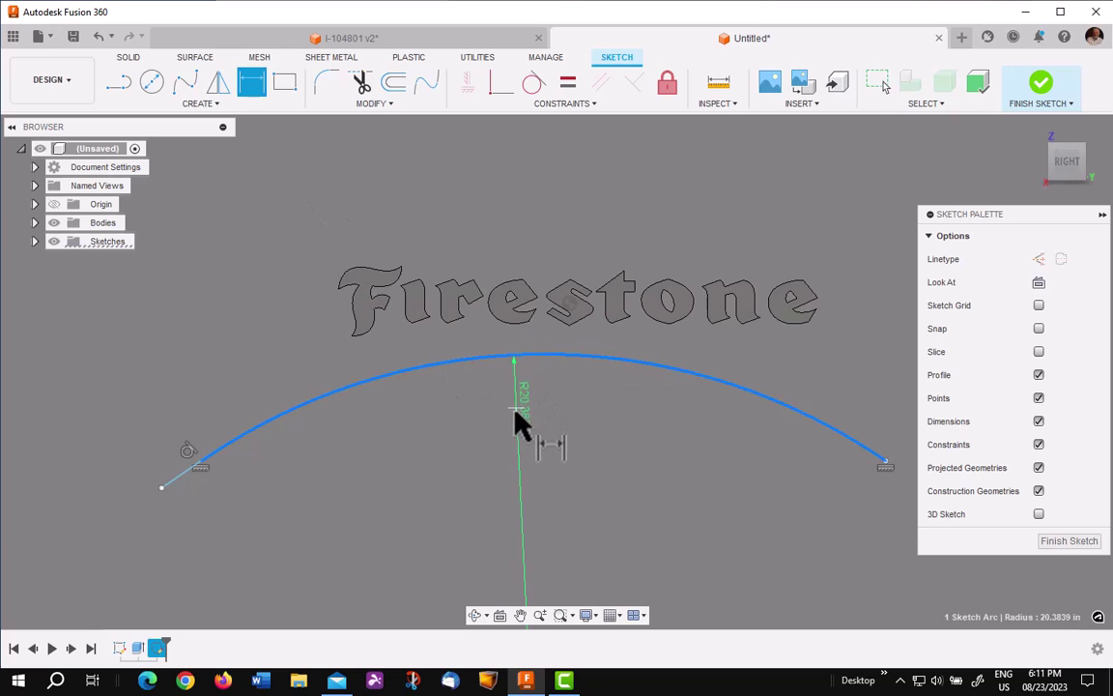
left_click(511, 427)
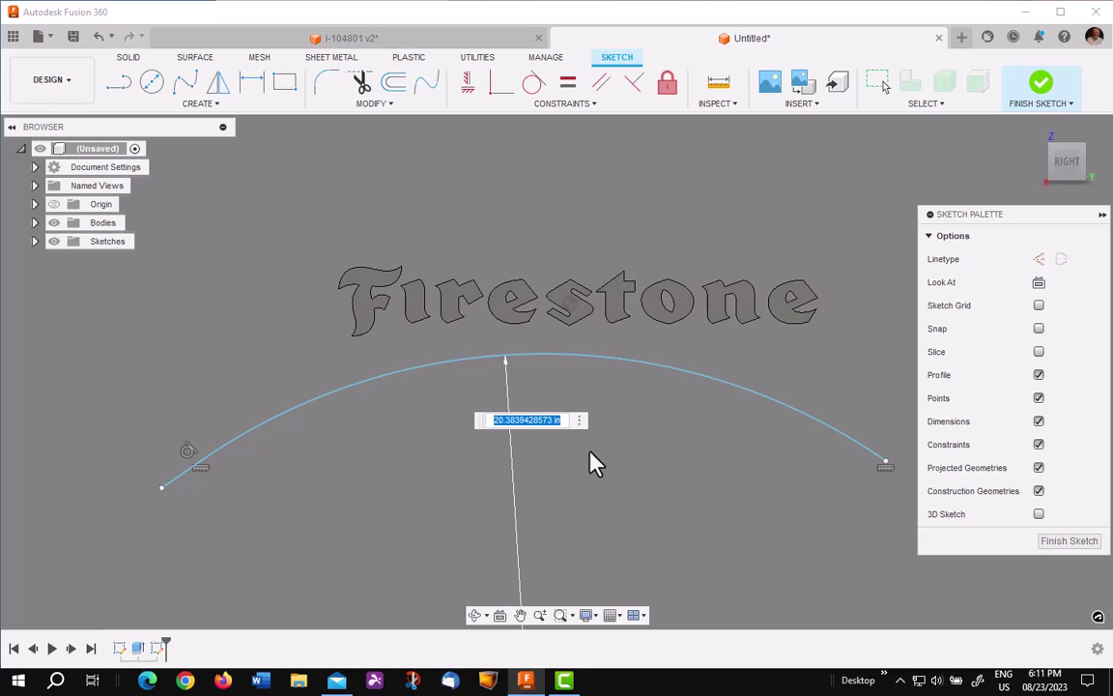
type("33.75/2")
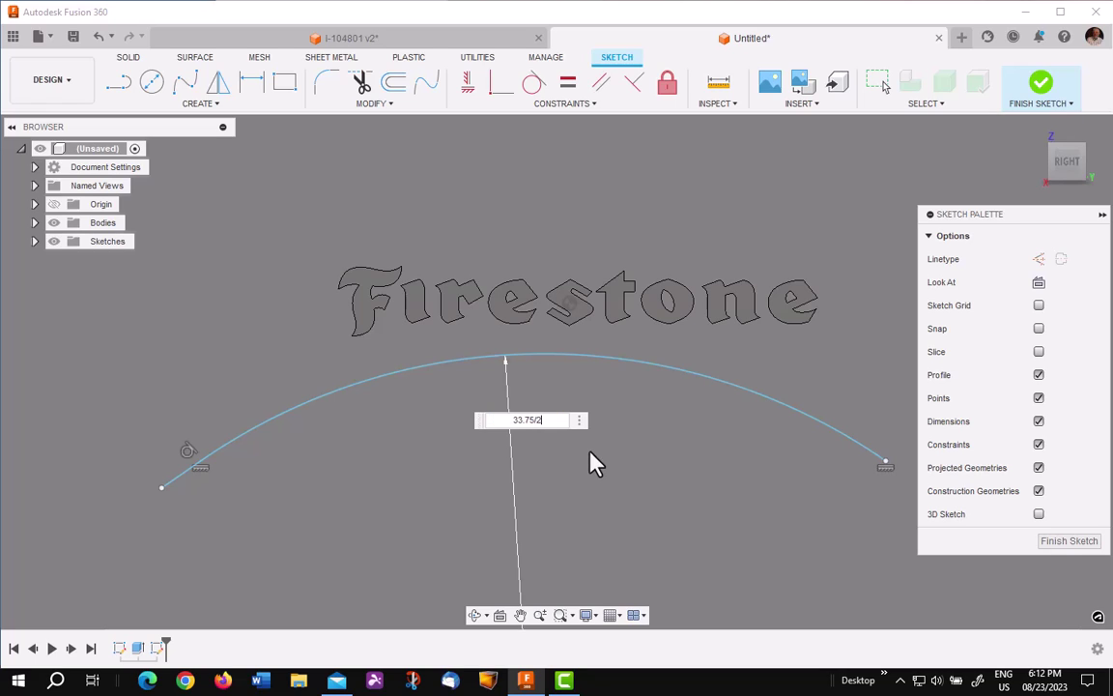
key("Return")
key("r")
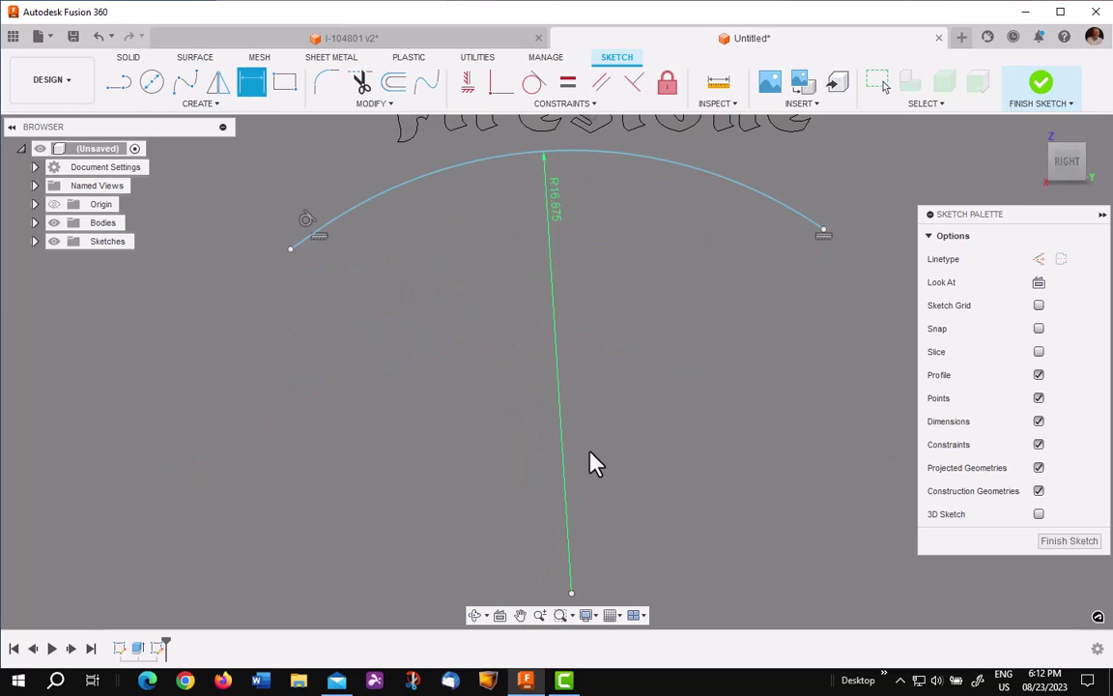
mouse_move(622, 418)
middle_mouse_down()
mouse_move(624, 404)
mouse_move(616, 480)
middle_mouse_up()
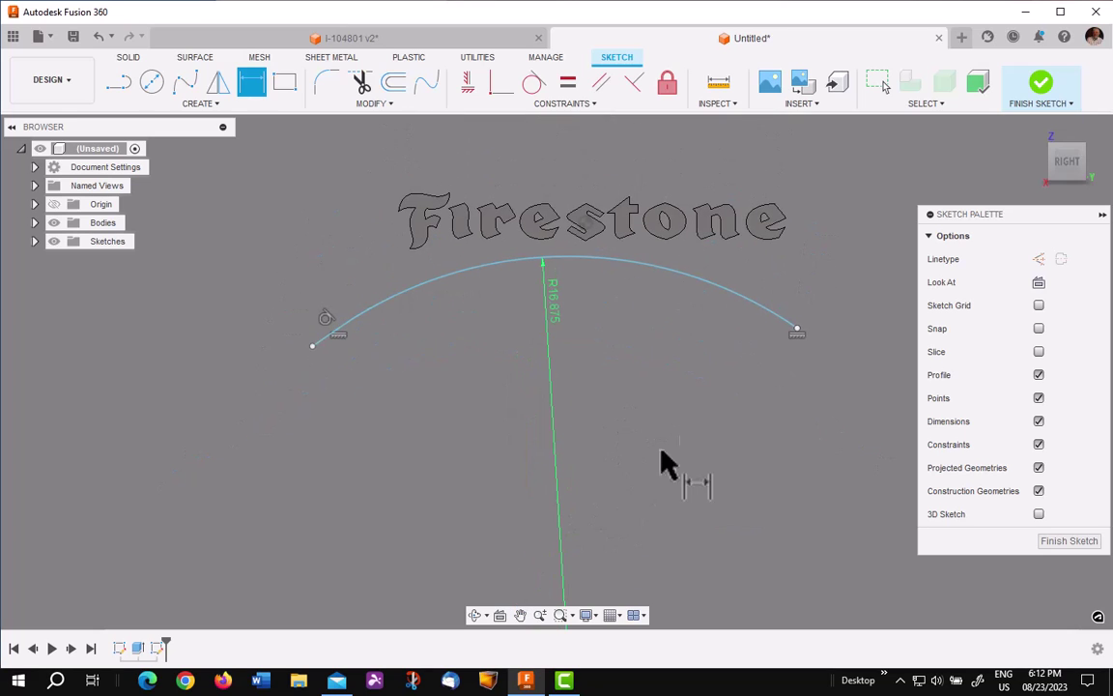
left_click(1041, 83)
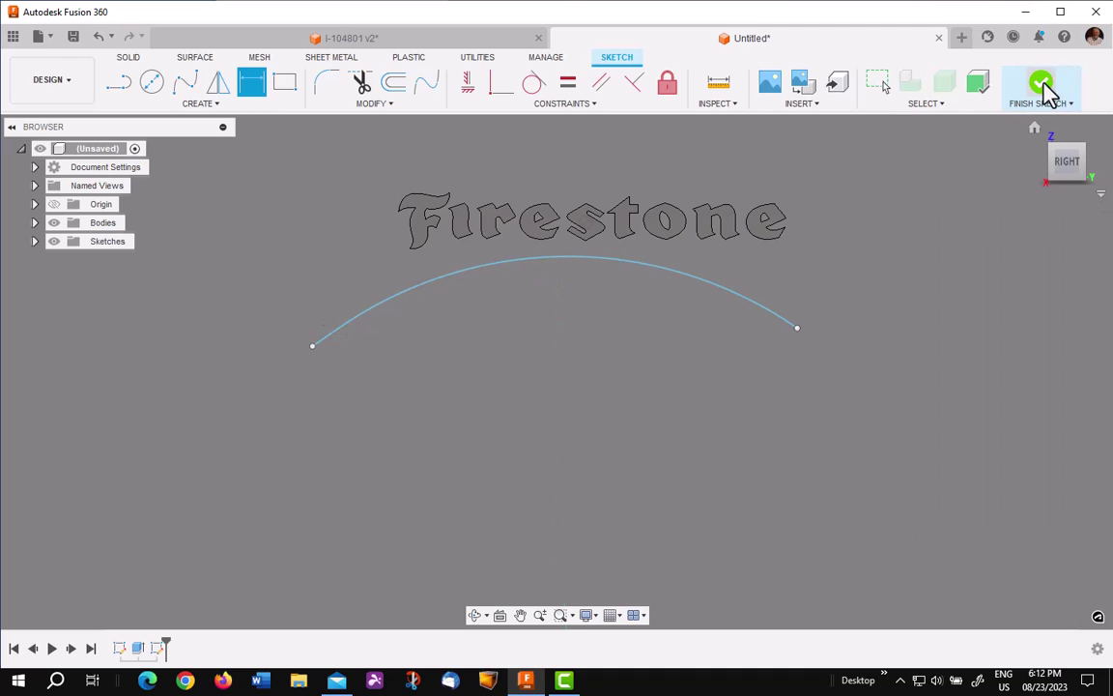
Create a 0.15 in Steel - 16 GA sheet-metal flange along the arc
left_click(1034, 130)
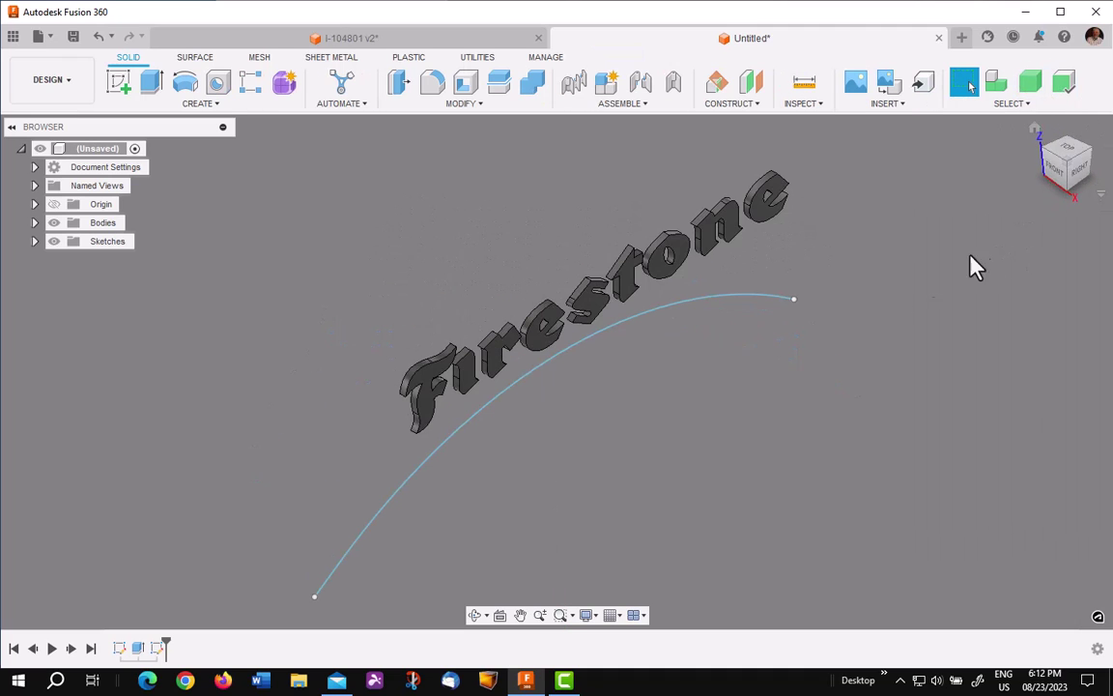
left_click(332, 57)
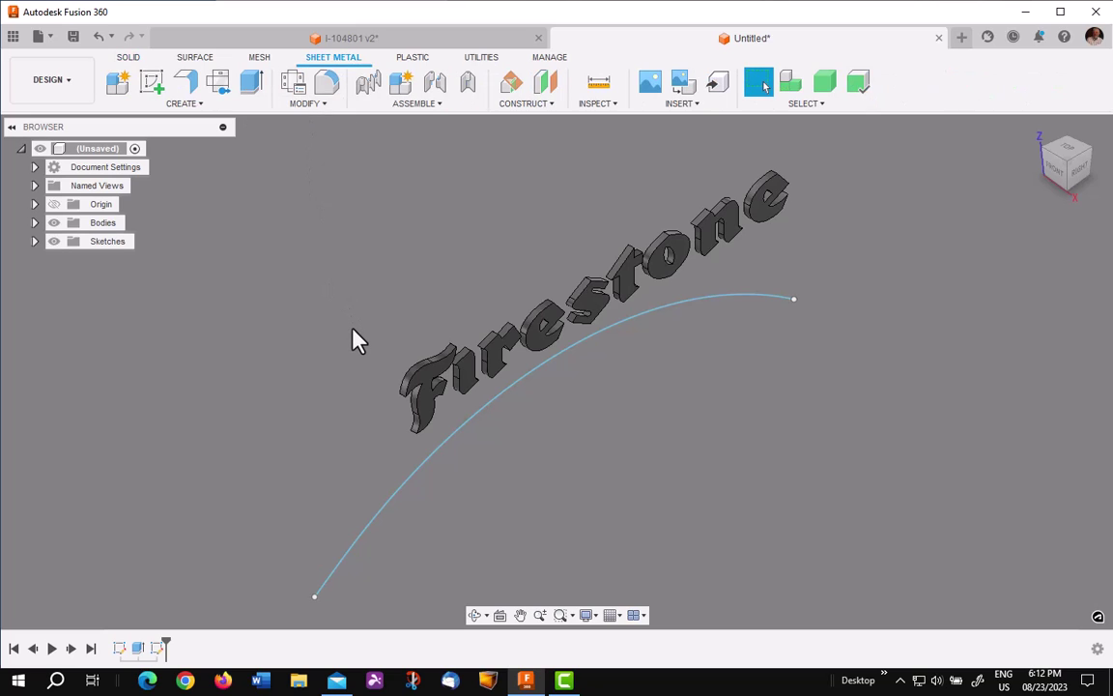
middle_click_drag(353, 330, 375, 268)
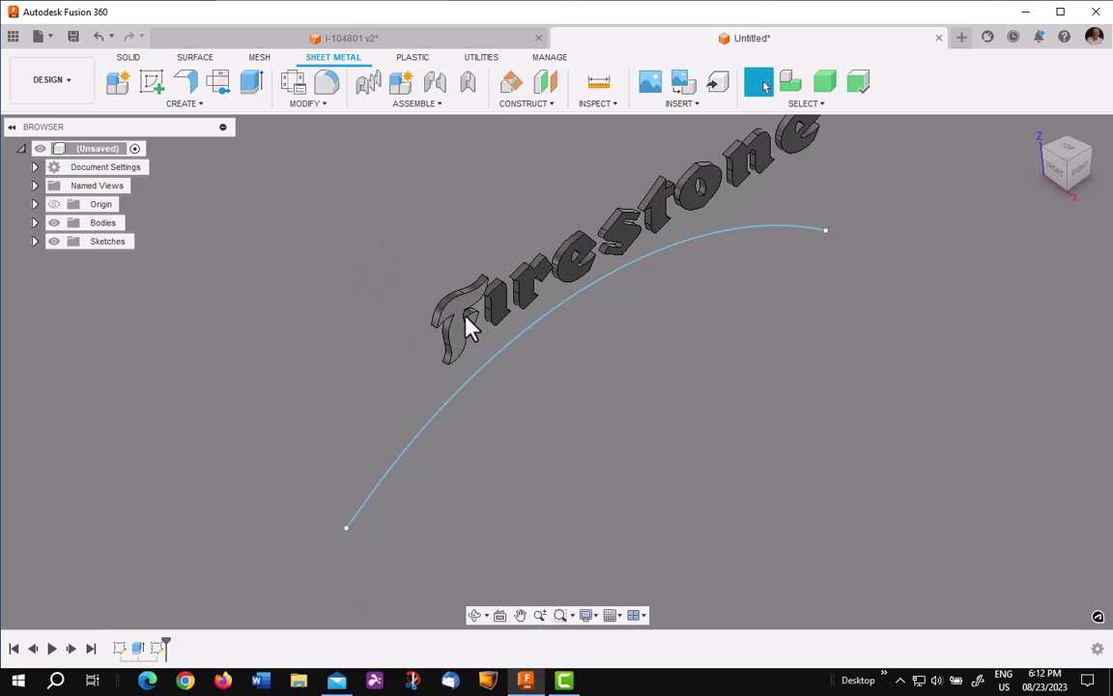
left_click(191, 81)
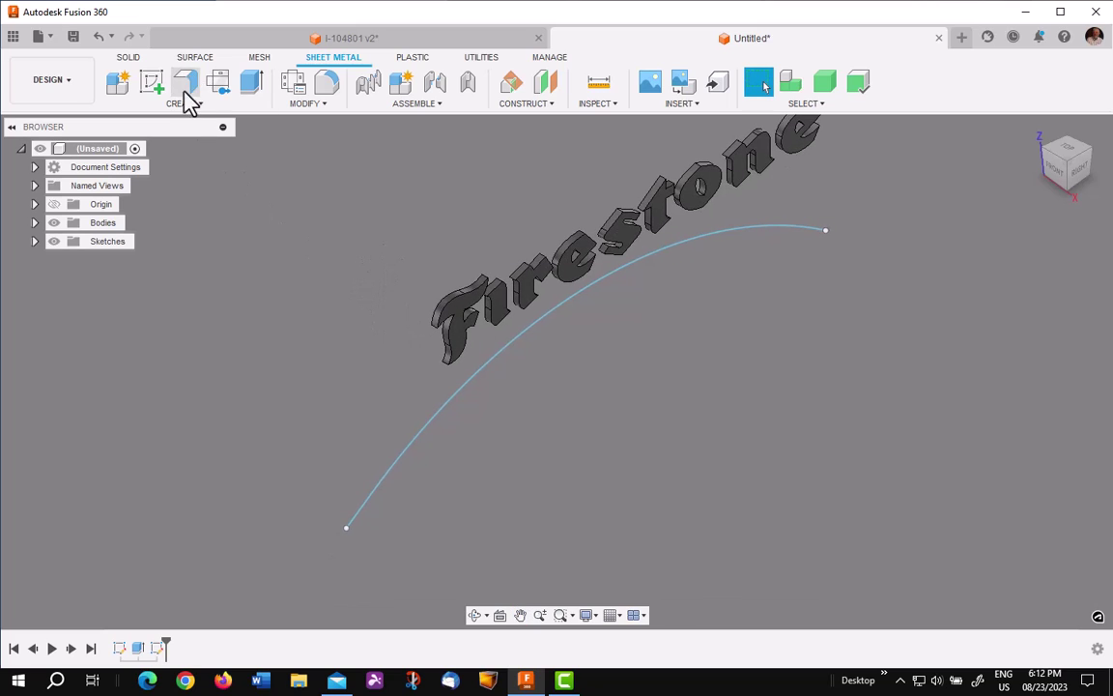
left_click(548, 319)
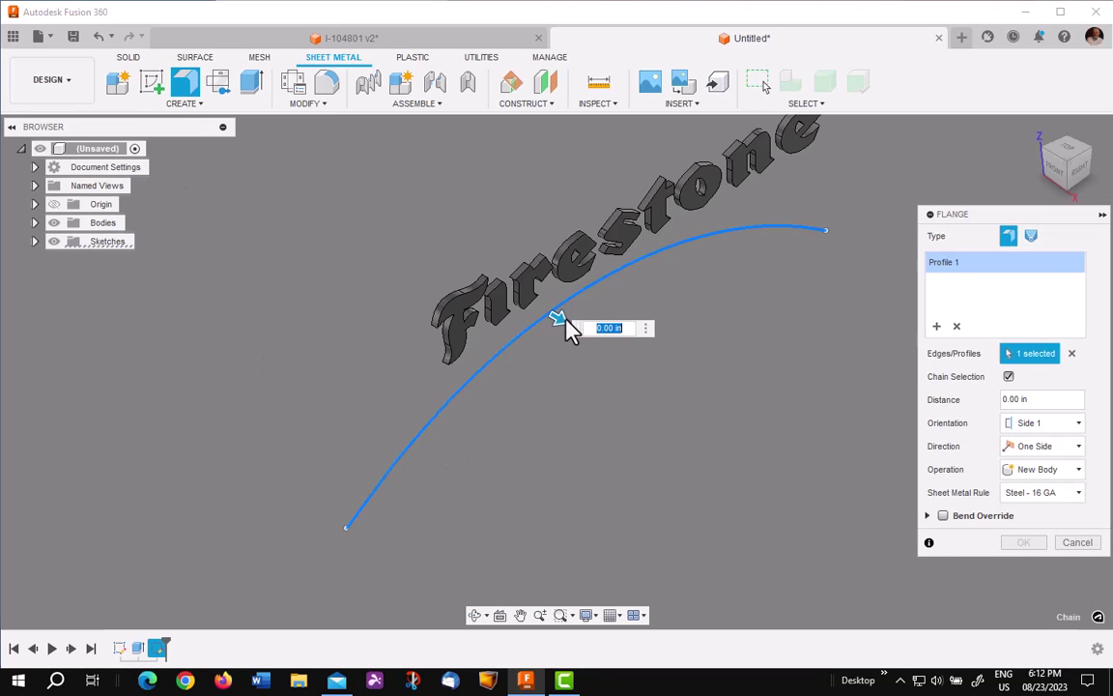
left_click_drag(562, 318, 546, 302)
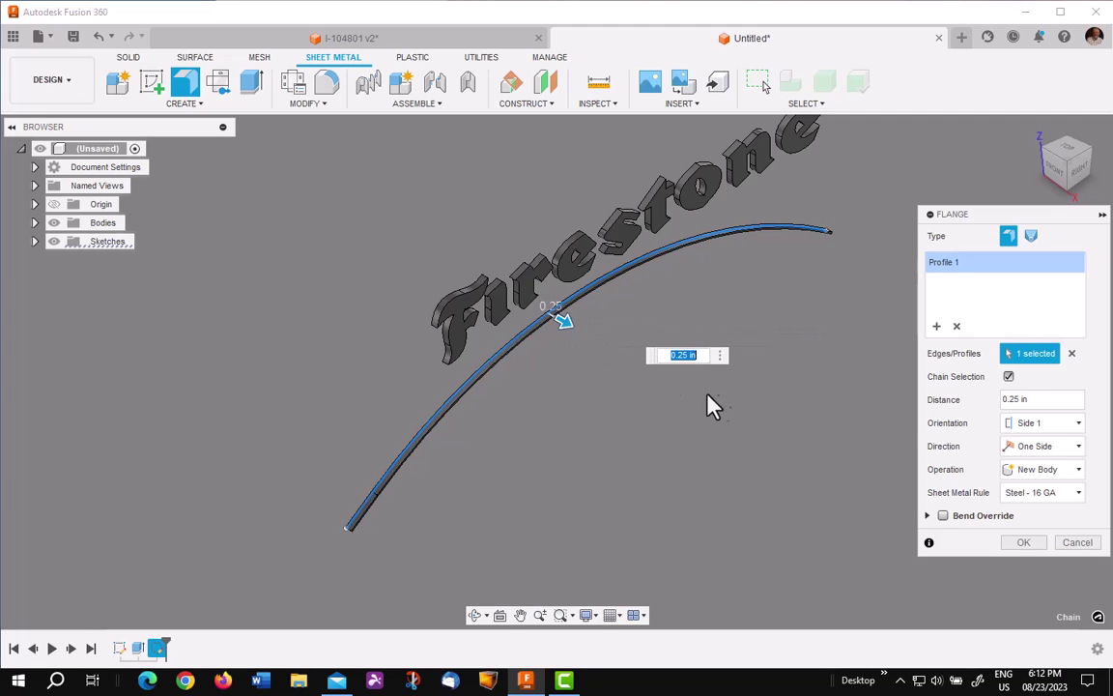
left_click(1005, 399)
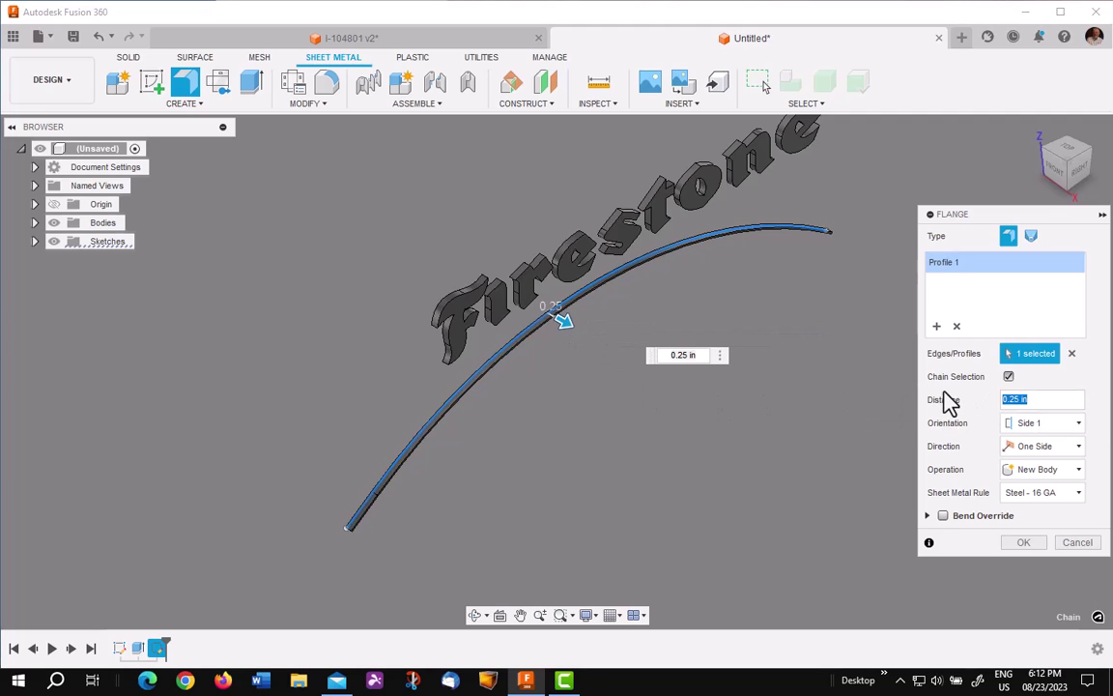
type(".15")
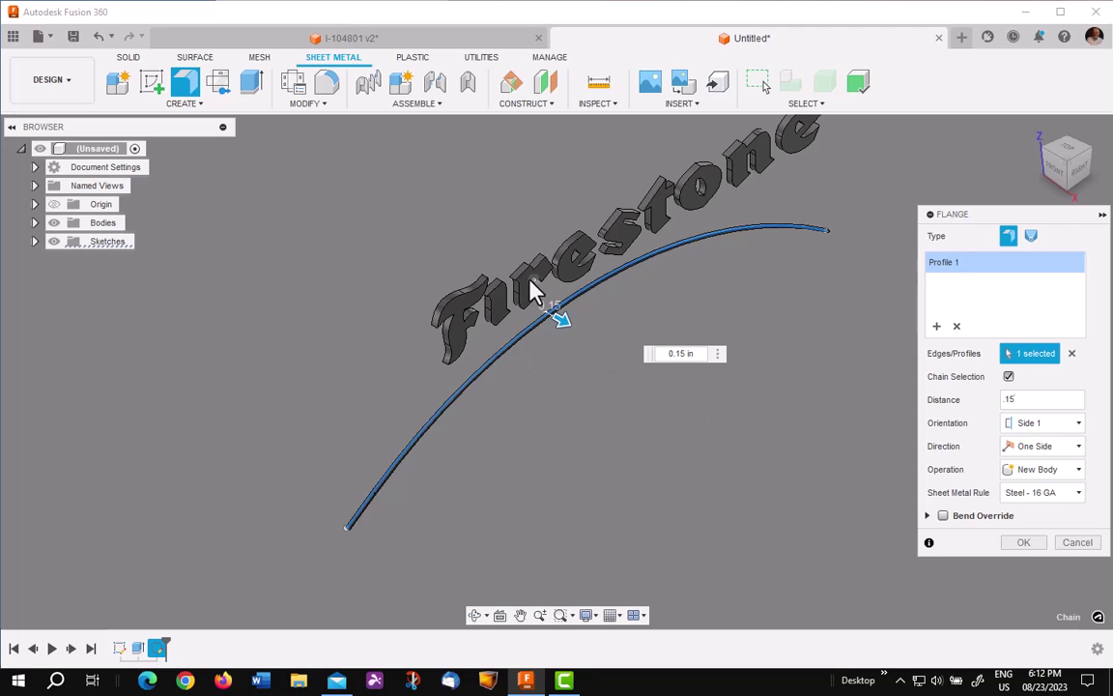
left_click(1022, 543)
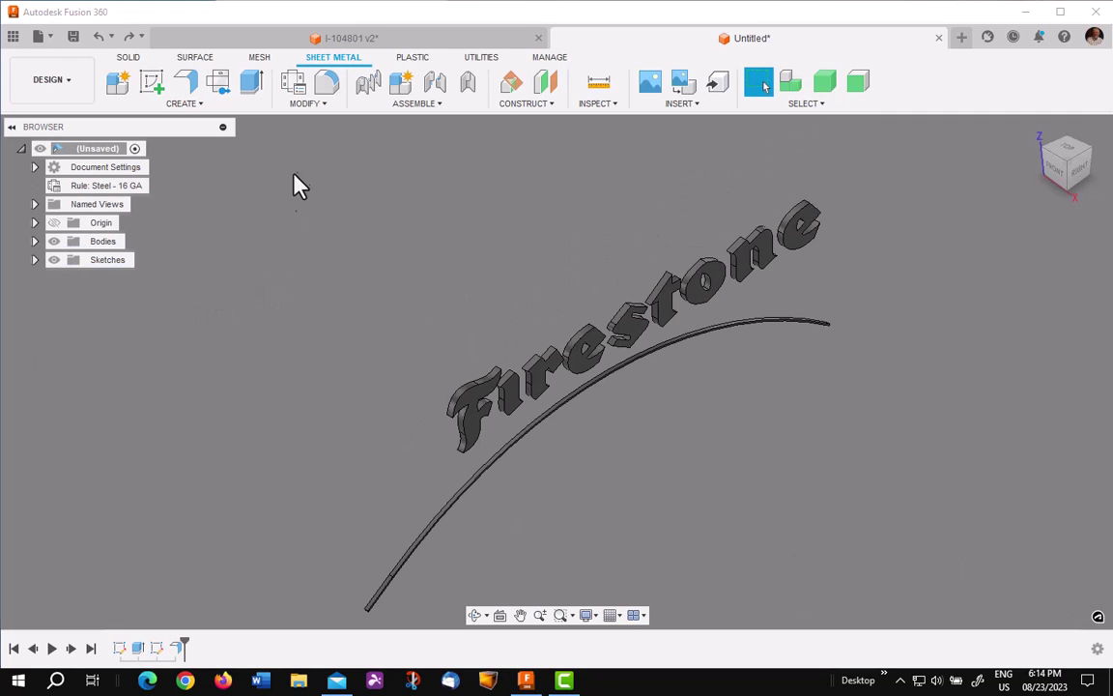
Unfold all bends of the flange, keeping its end face stationary
left_click(313, 106)
left_click(308, 118)
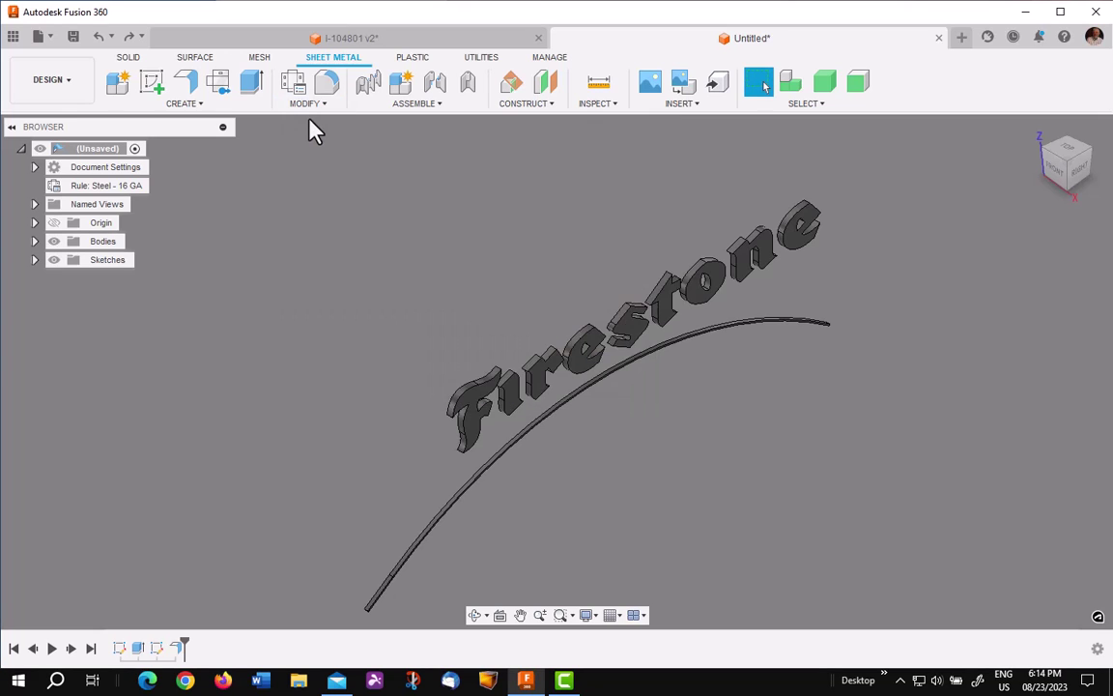
middle_click_drag(333, 361, 333, 448, "shift")
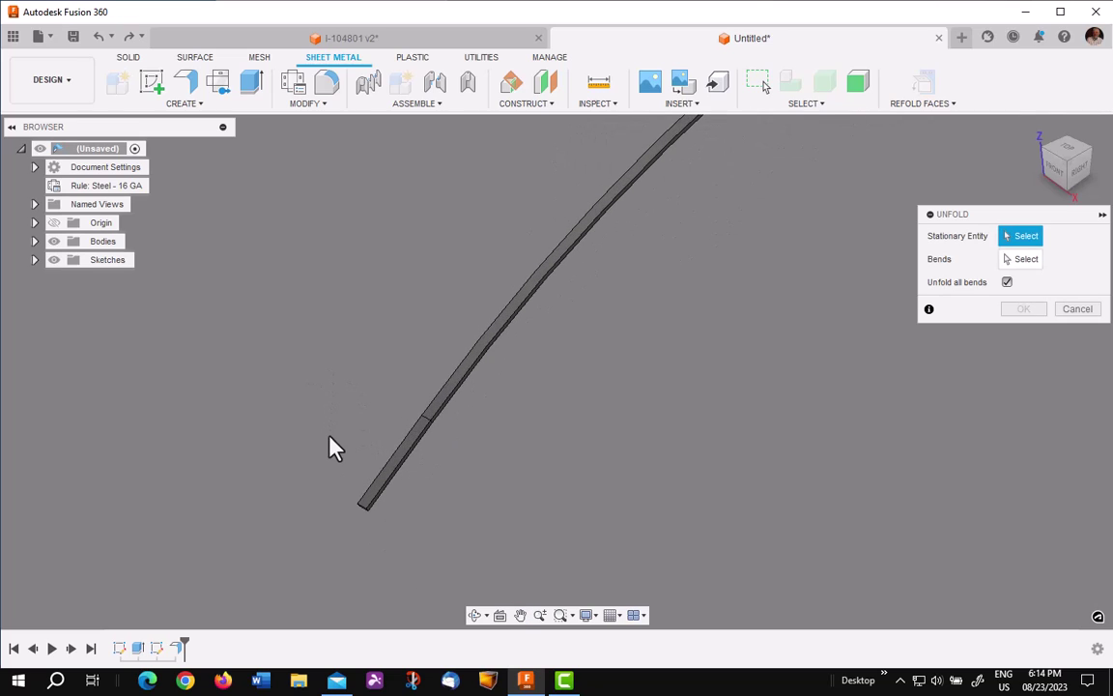
left_click(413, 453)
middle_click_drag(773, 295, 918, 372, "shift")
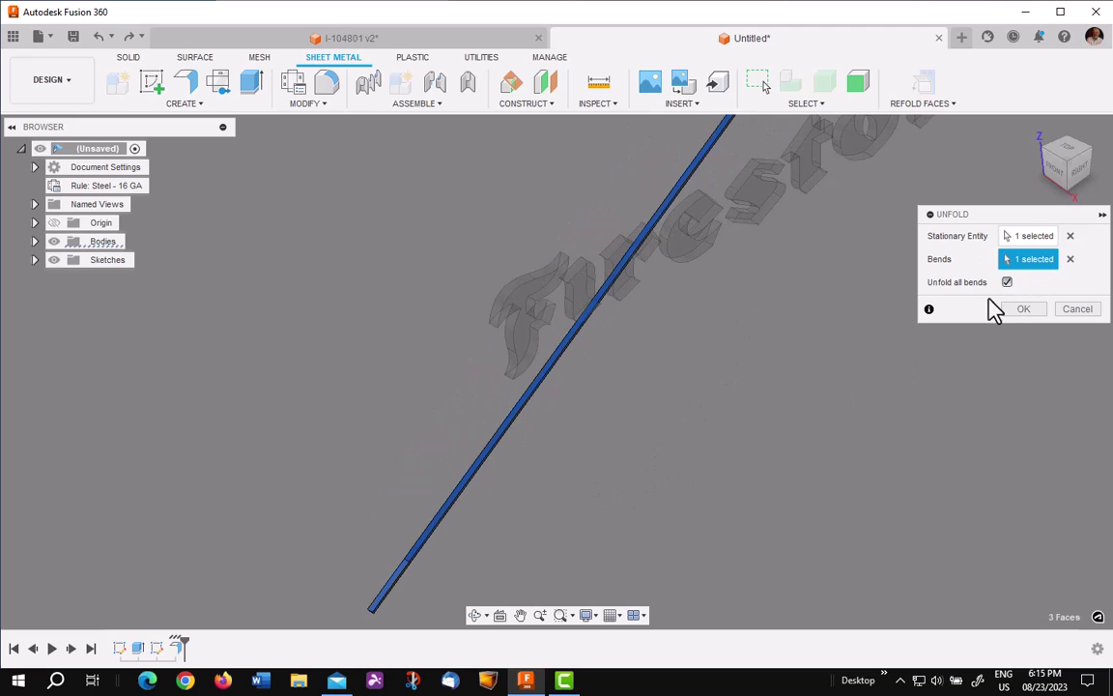
middle_click_drag(927, 446, 706, 522, "shift")
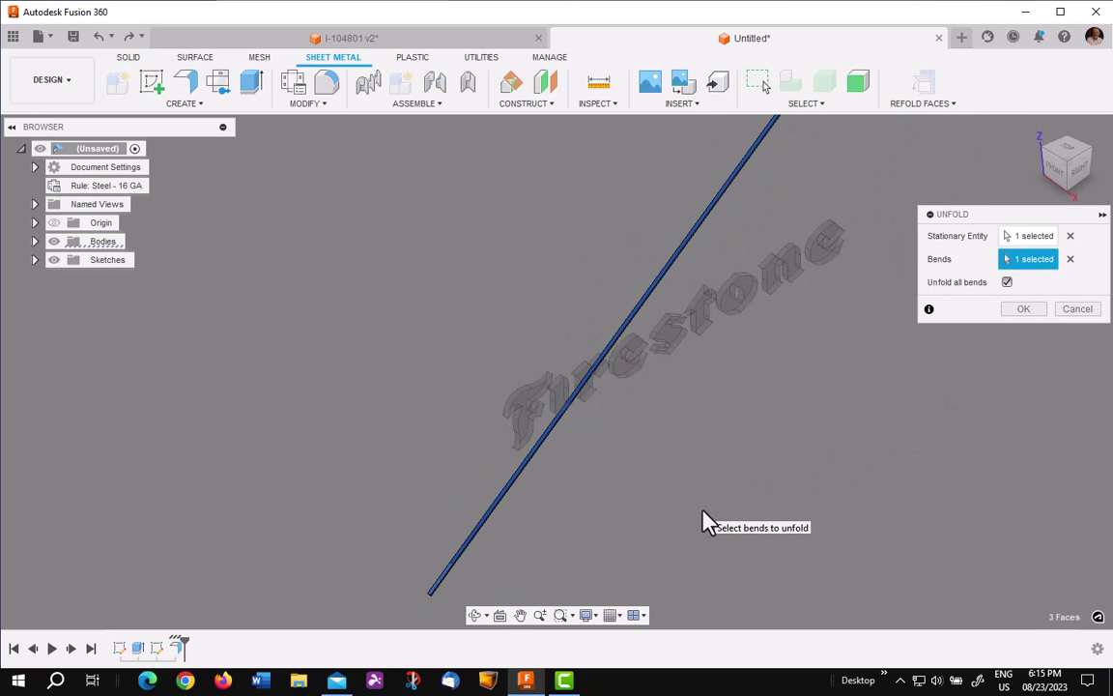
left_click(1023, 309)
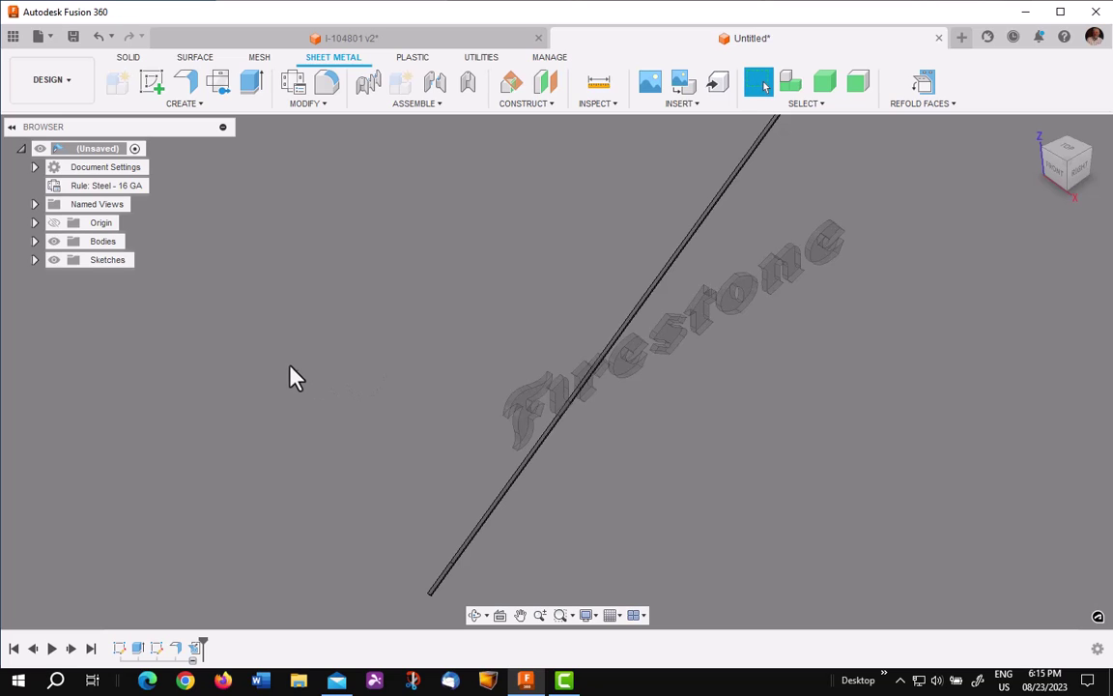
Show the origin and align the strip's face to the XY origin plane
middle_click_drag(293, 378, 322, 305)
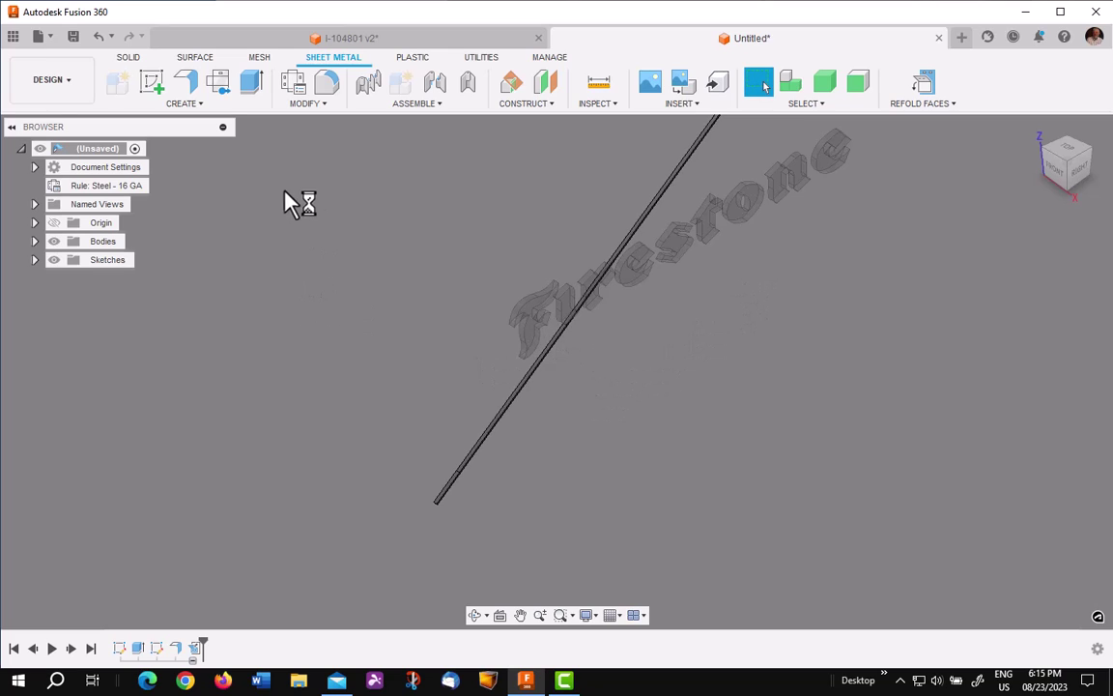
left_click(54, 222)
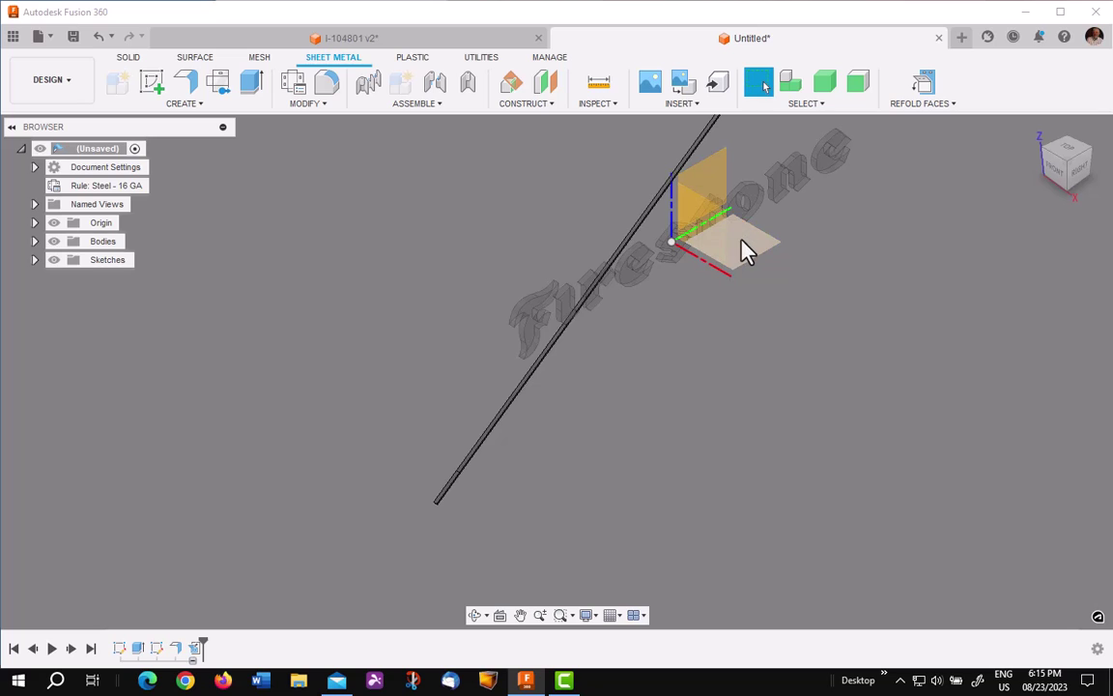
left_click(322, 104)
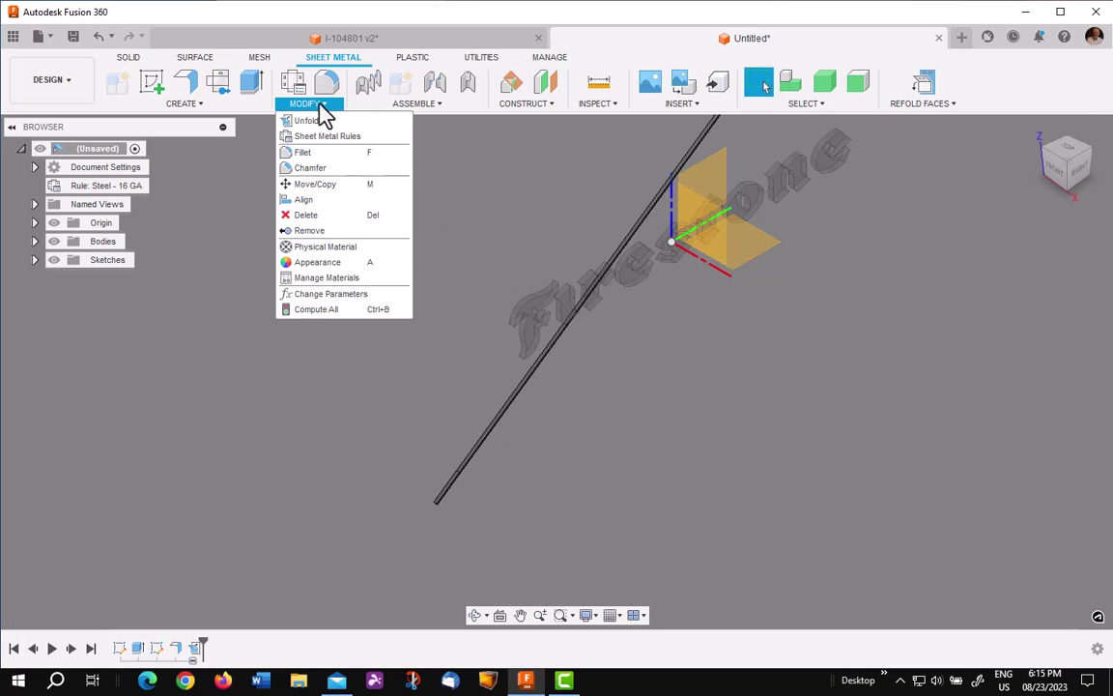
left_click(307, 200)
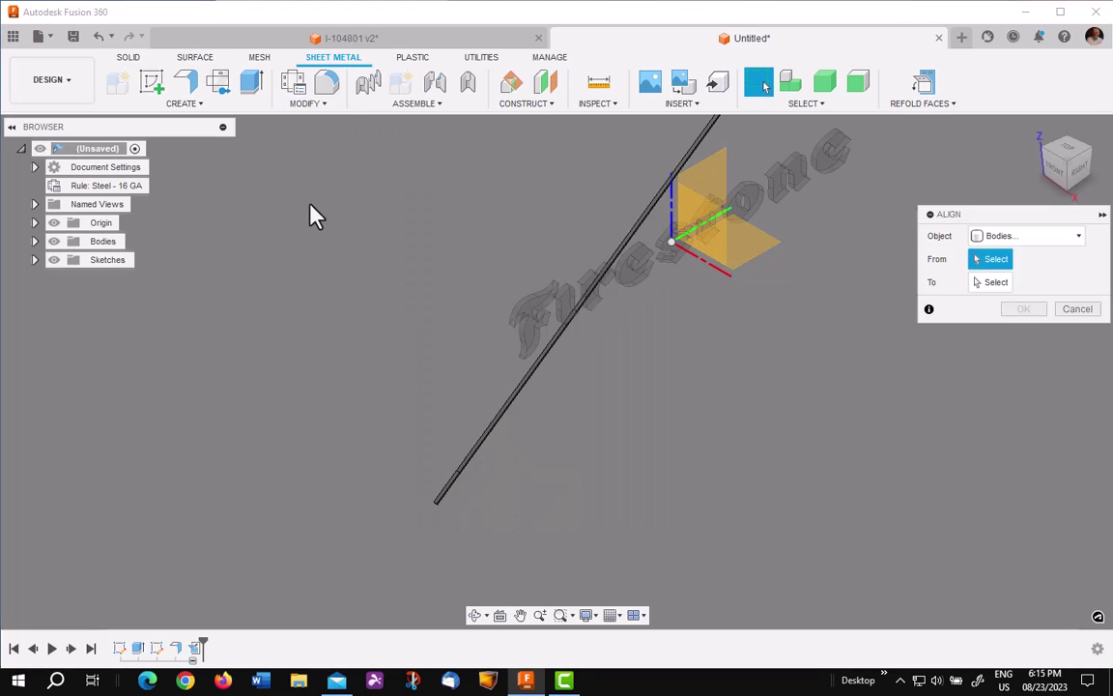
scroll(519, 346, "up", 10)
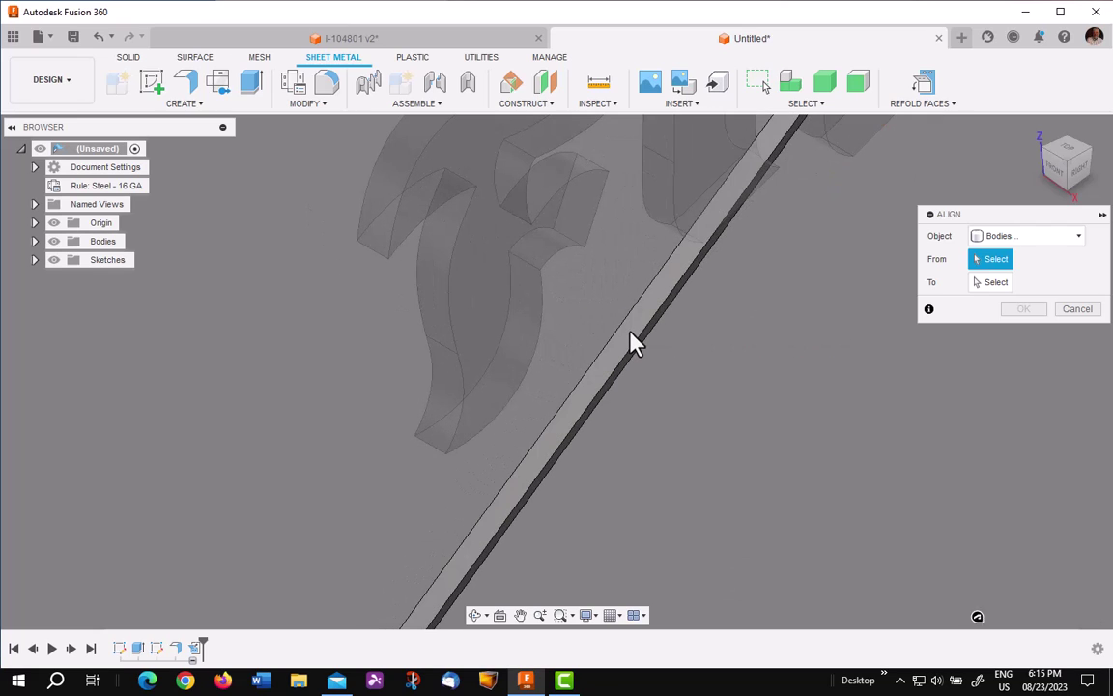
left_click(636, 342)
scroll(827, 390, "down", 8)
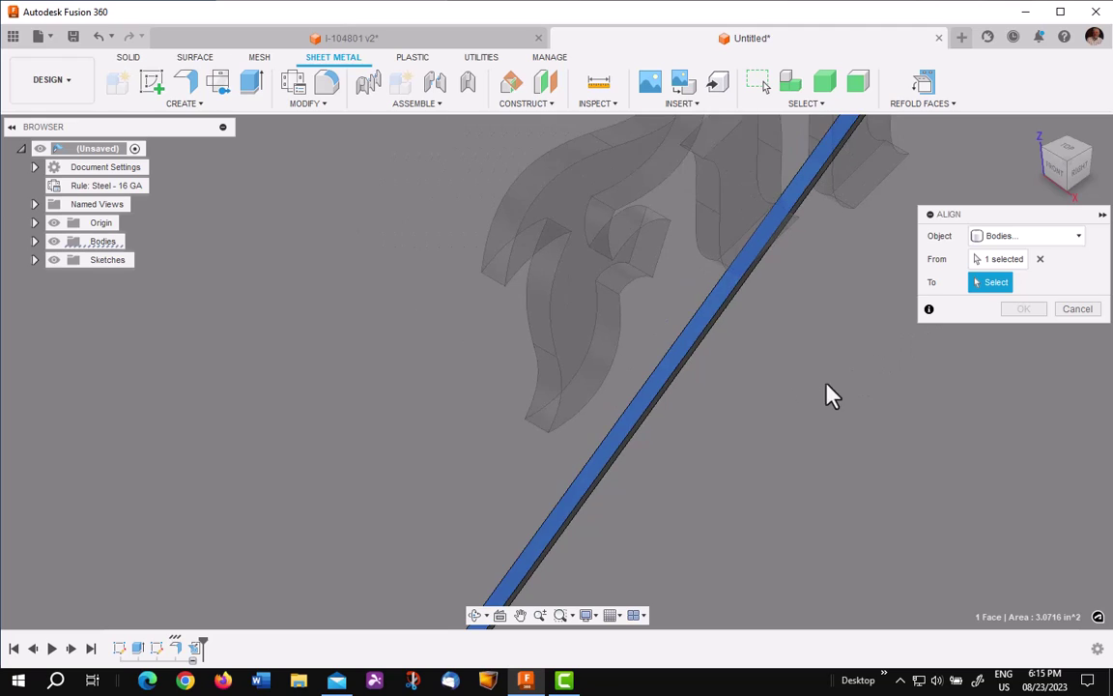
middle_click_drag(725, 476, 626, 413)
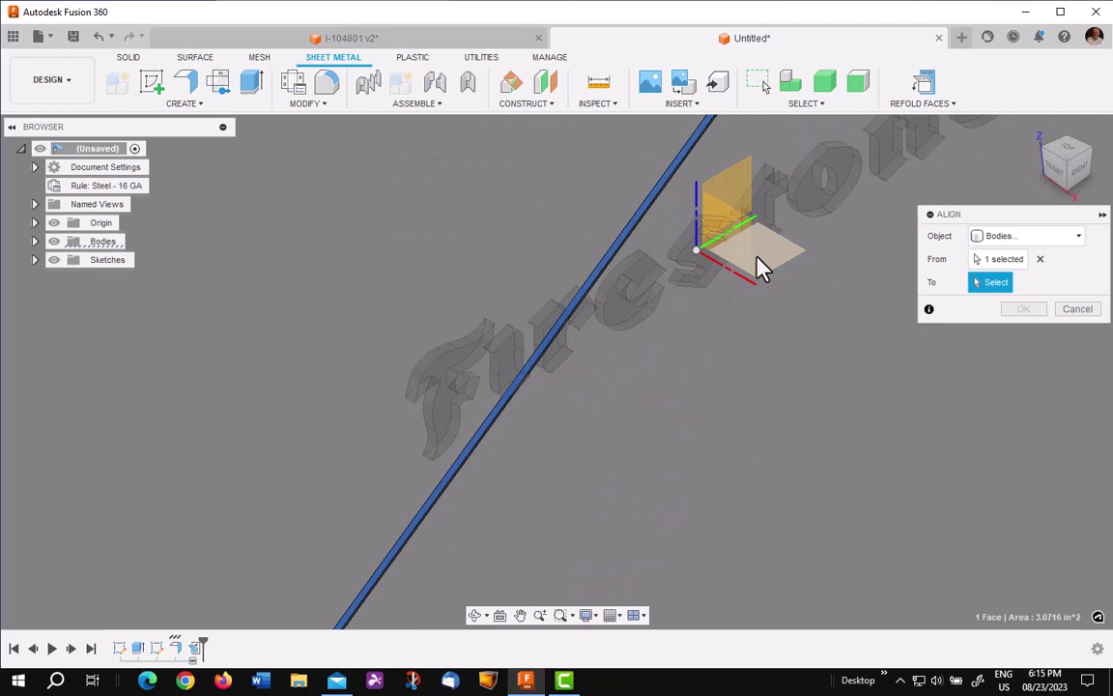
middle_click_drag(763, 264, 788, 295, "shift")
left_click(793, 296)
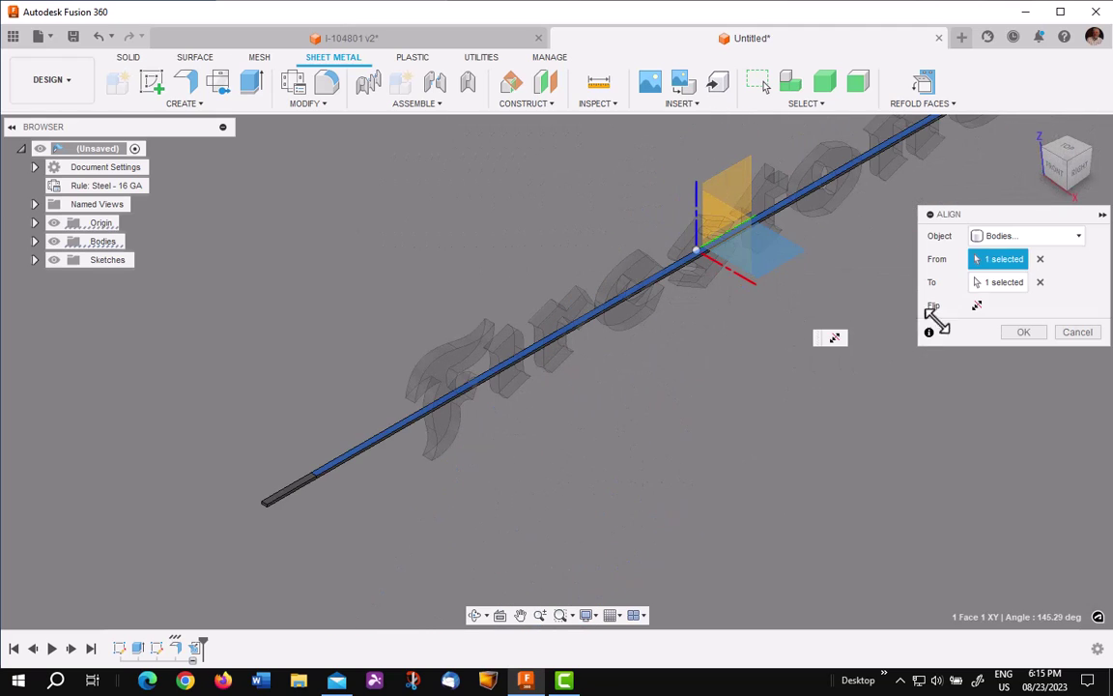
left_click(1022, 331)
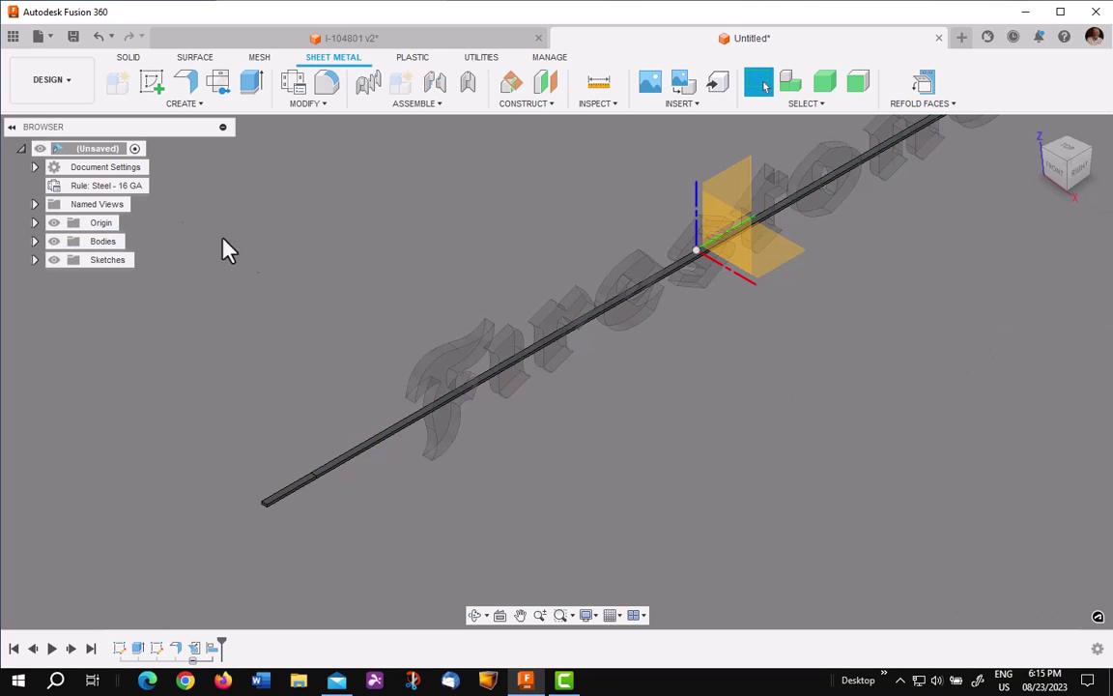
Hide the origin, return to the home view, and start Combine from the Solid tab
left_click(54, 223)
middle_click_drag(462, 456, 462, 308, "shift")
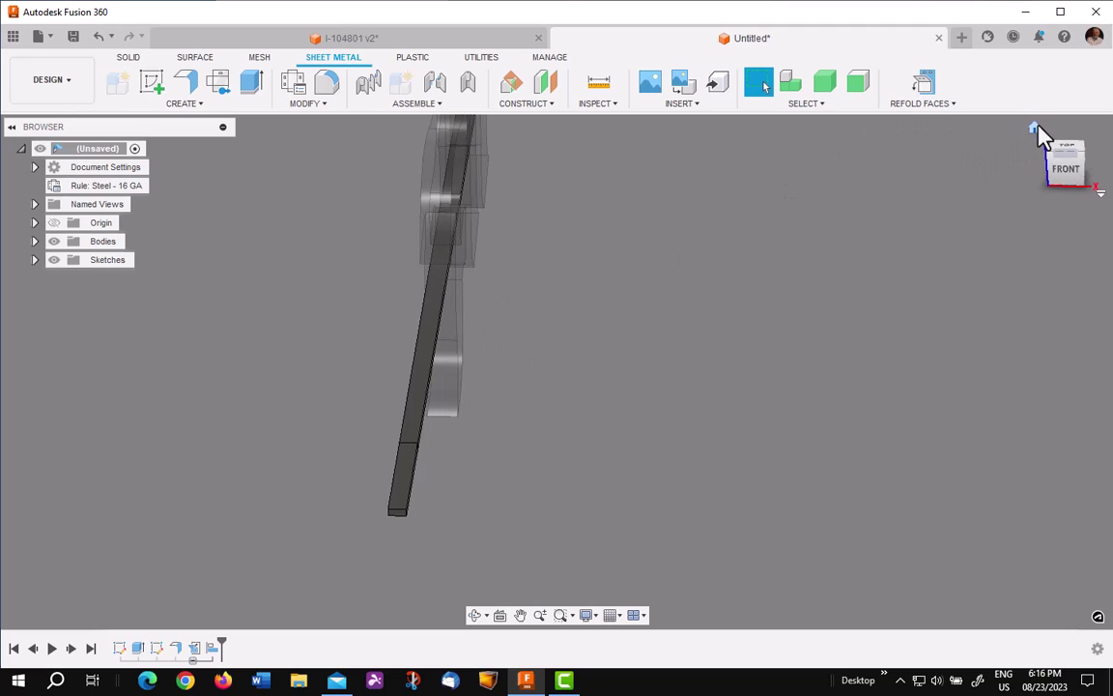
left_click(1035, 129)
middle_click_drag(558, 527, 510, 472, "shift")
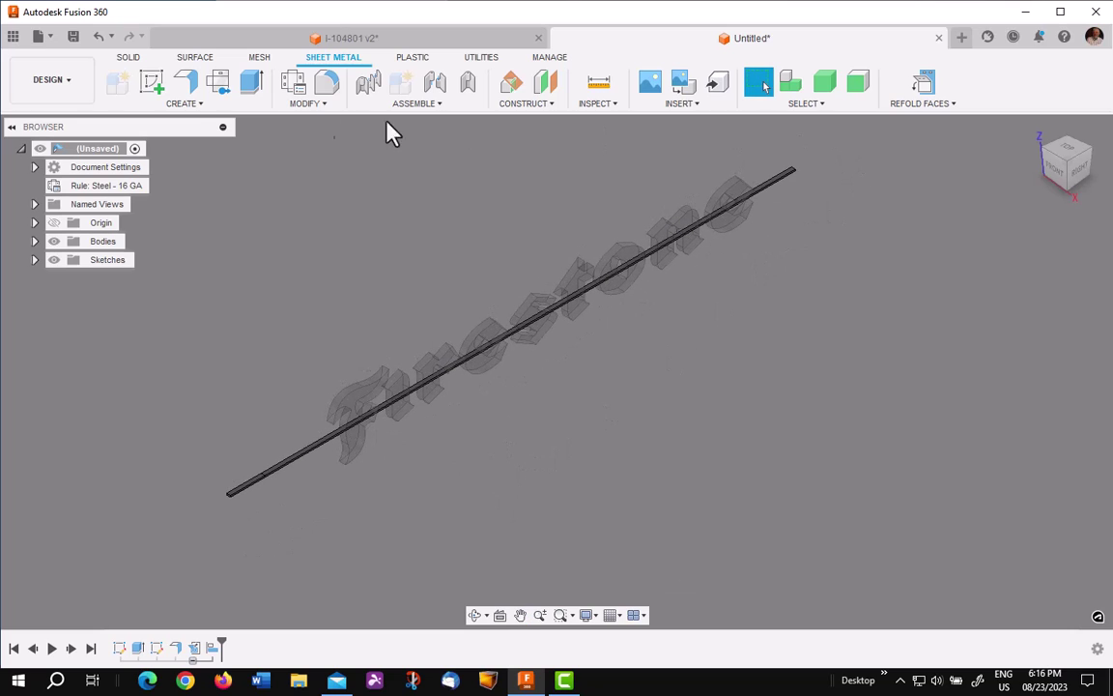
left_click(128, 60)
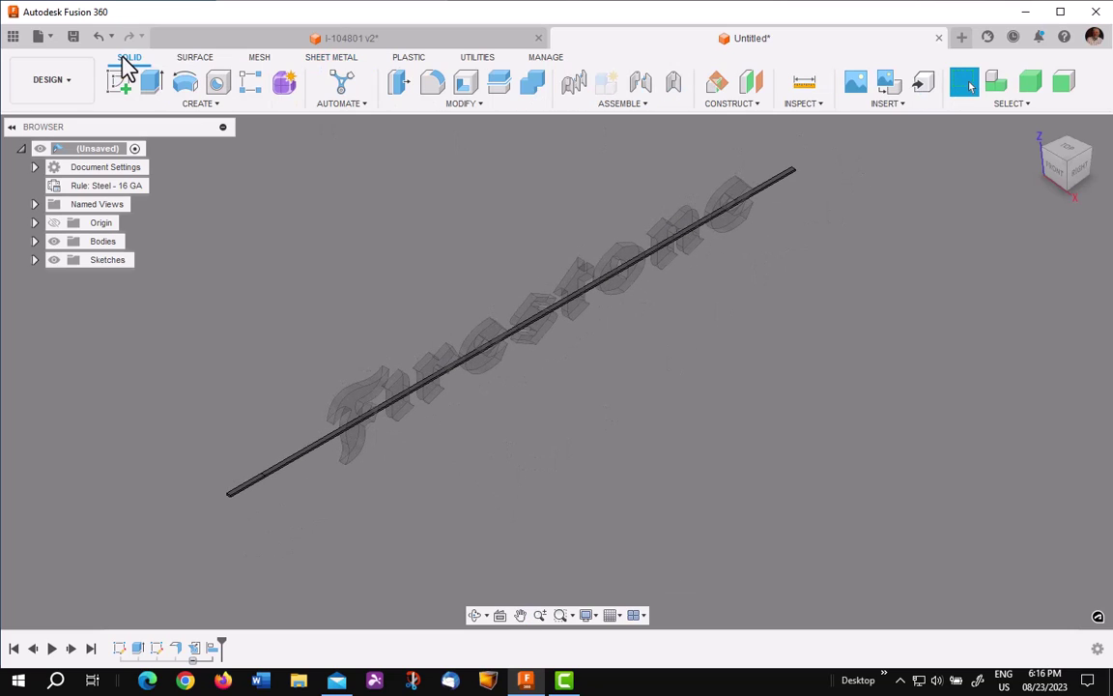
left_click(461, 104)
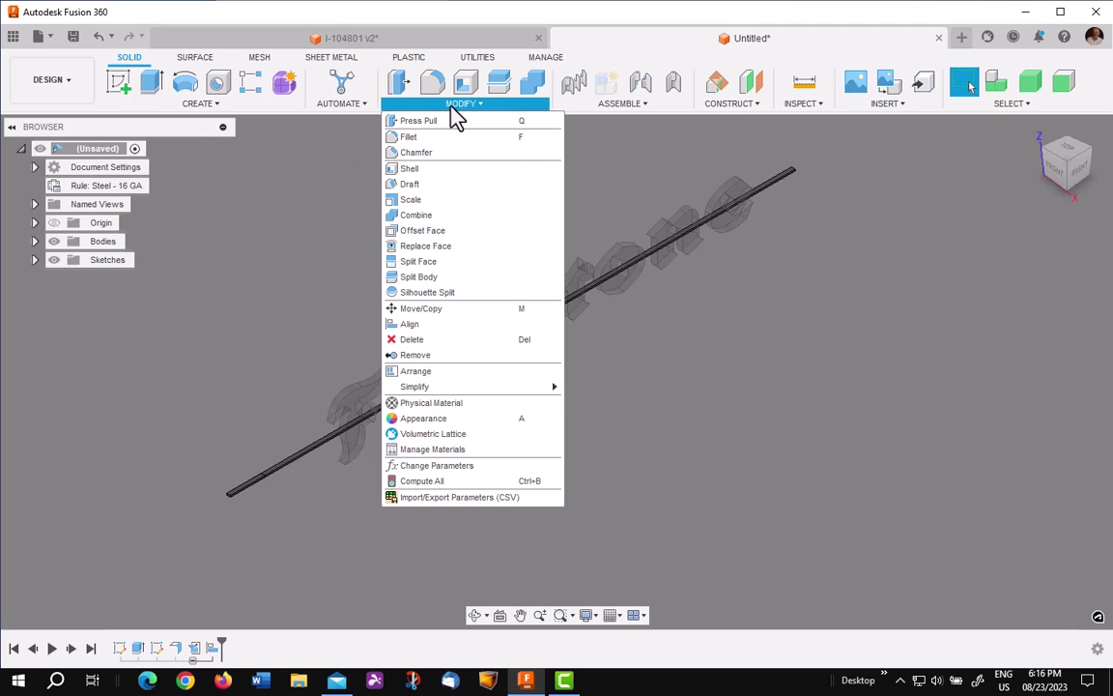
left_click(422, 217)
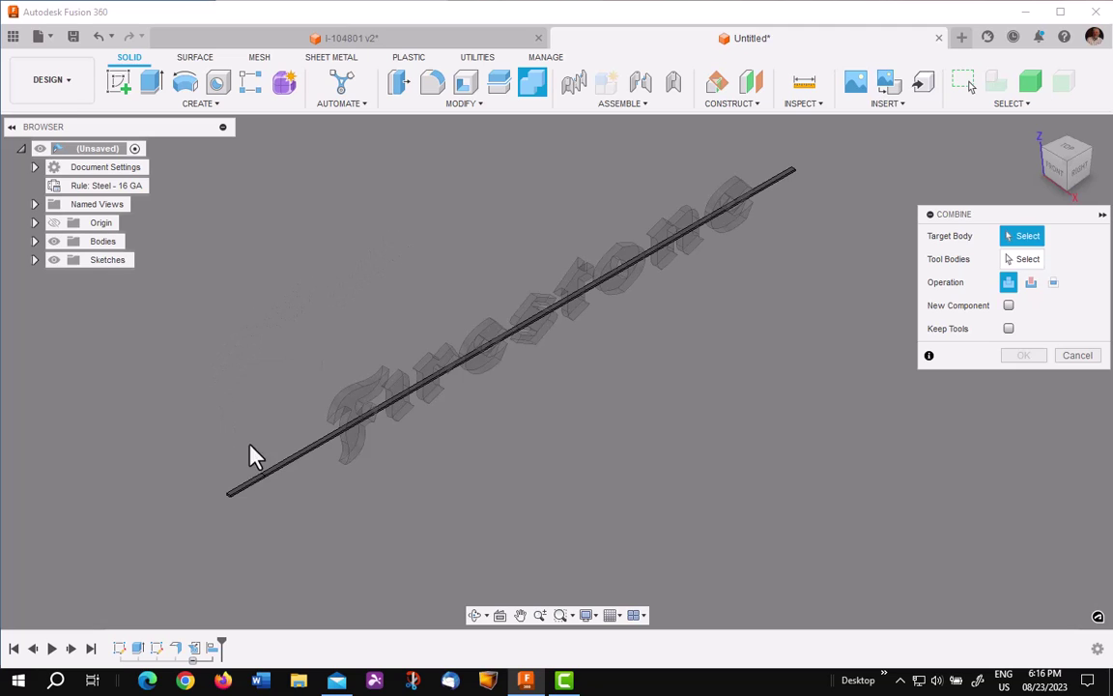
Join all nine Firestone letters onto the thin rod with Combine, then expand Bodies to see Body10
left_click(269, 469)
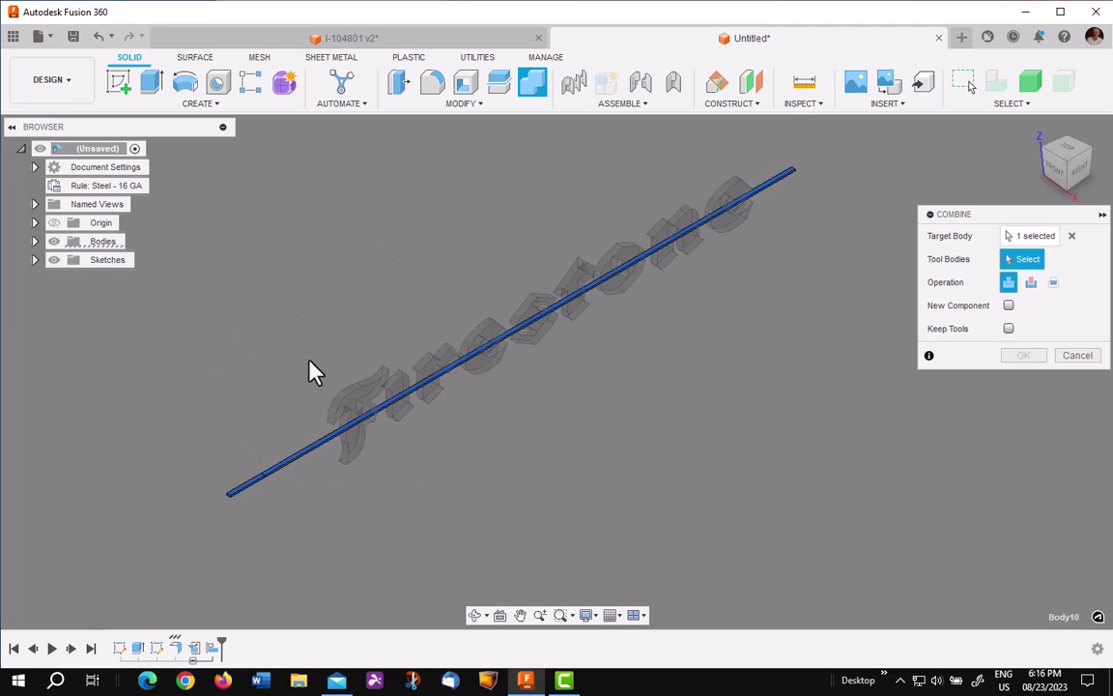
scroll(312, 367, "down", 2)
left_click_drag(268, 160, 702, 491)
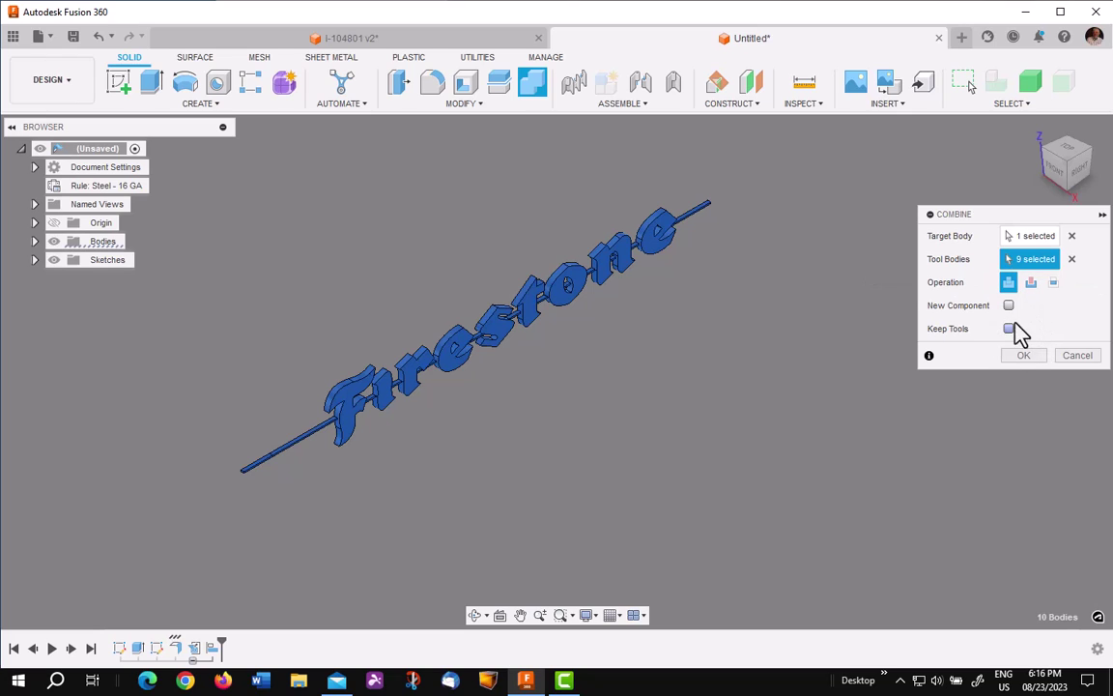
left_click(1024, 356)
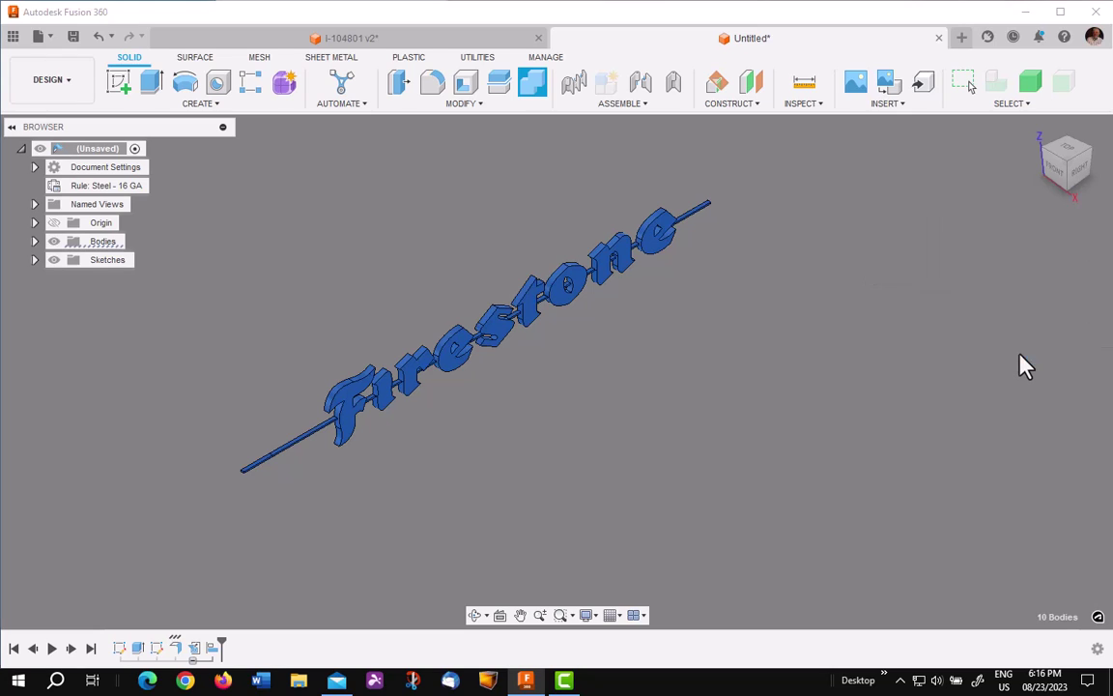
left_click(35, 242)
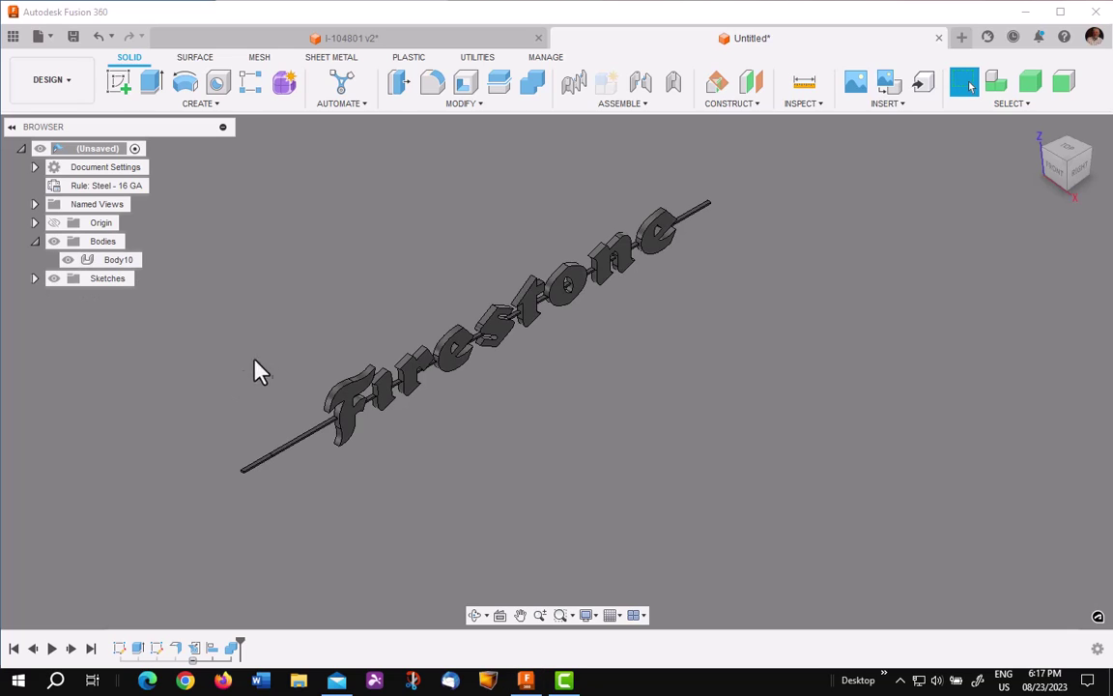
Switch to the Sheet Metal tools, recentre the curved lettering, and start a new sketch
left_click(324, 62)
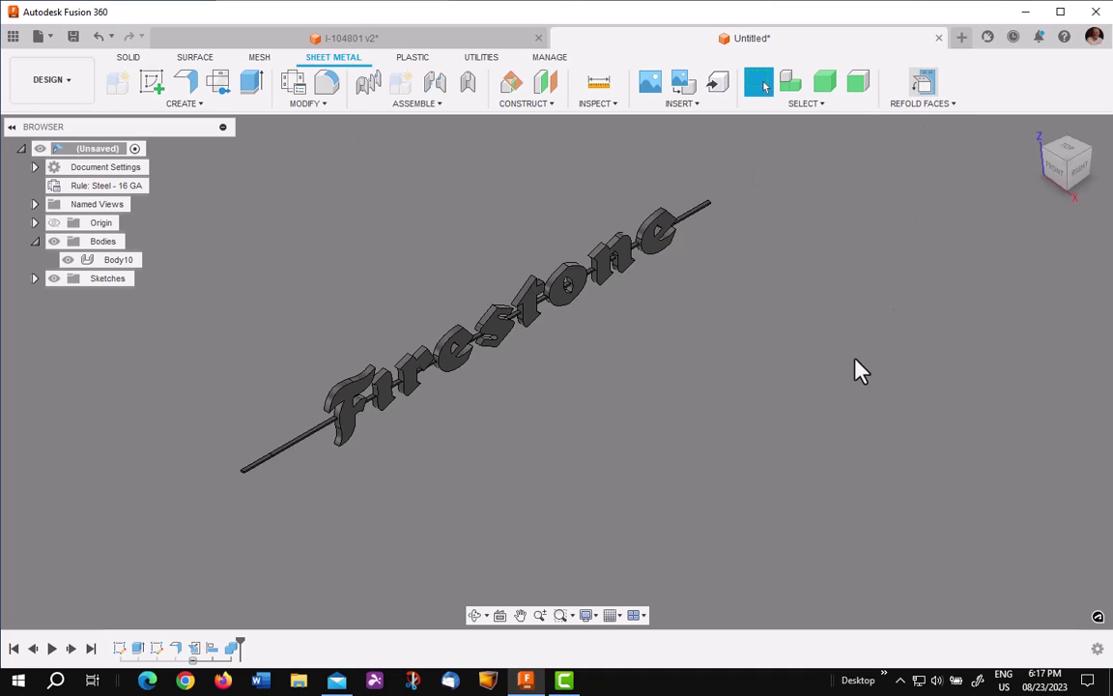
middle_click_drag(752, 436, 798, 392)
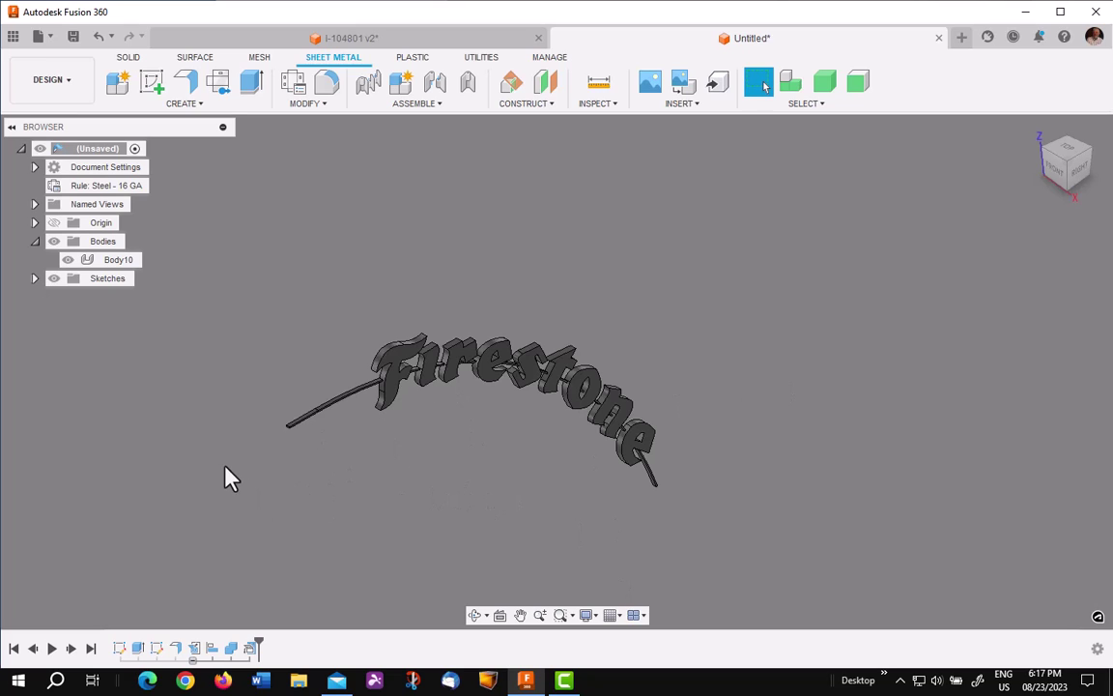
left_click(156, 83)
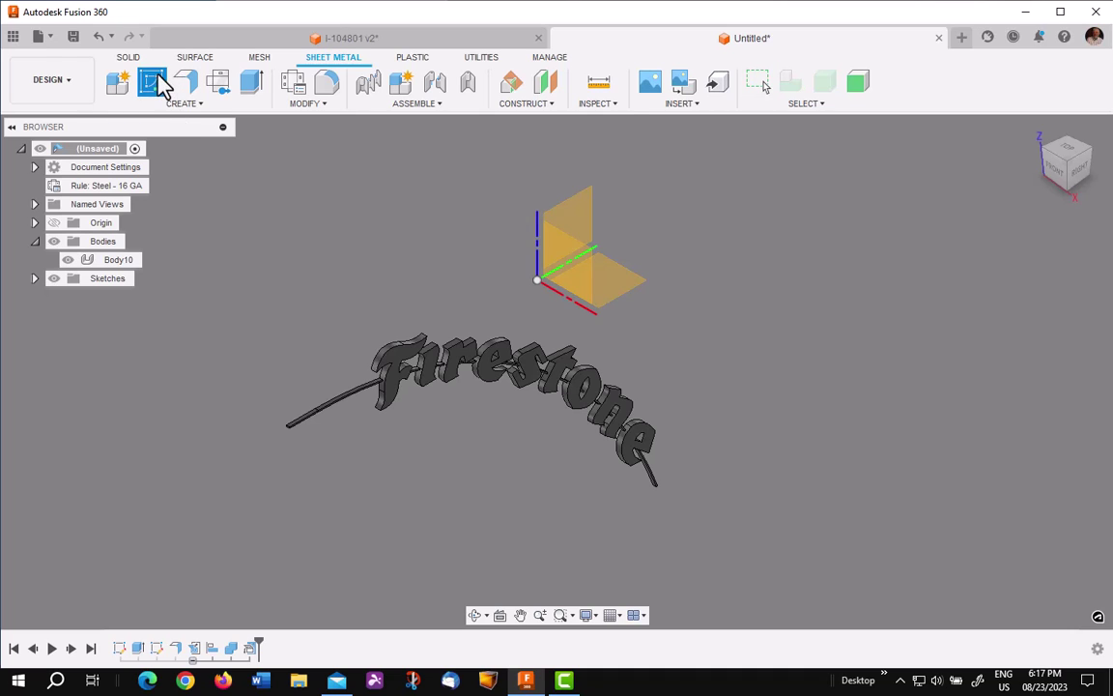
Place the sketch on the upright origin plane and project the F, i, r and e letter faces
left_click(586, 224)
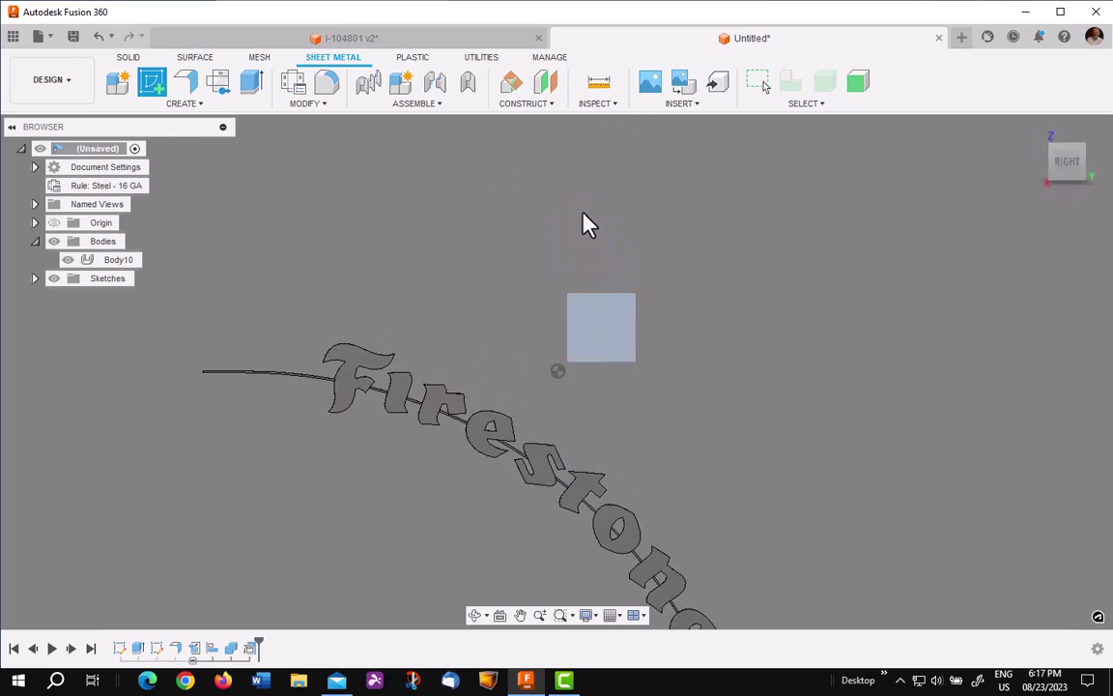
left_click(228, 103)
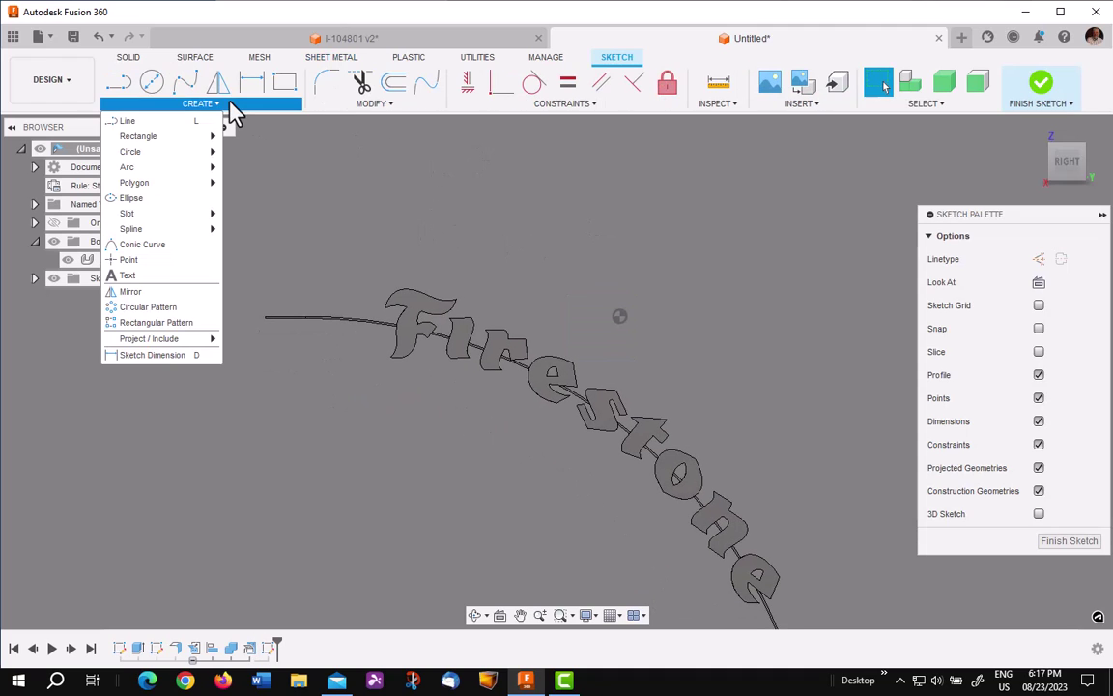
mouse_move(199, 339)
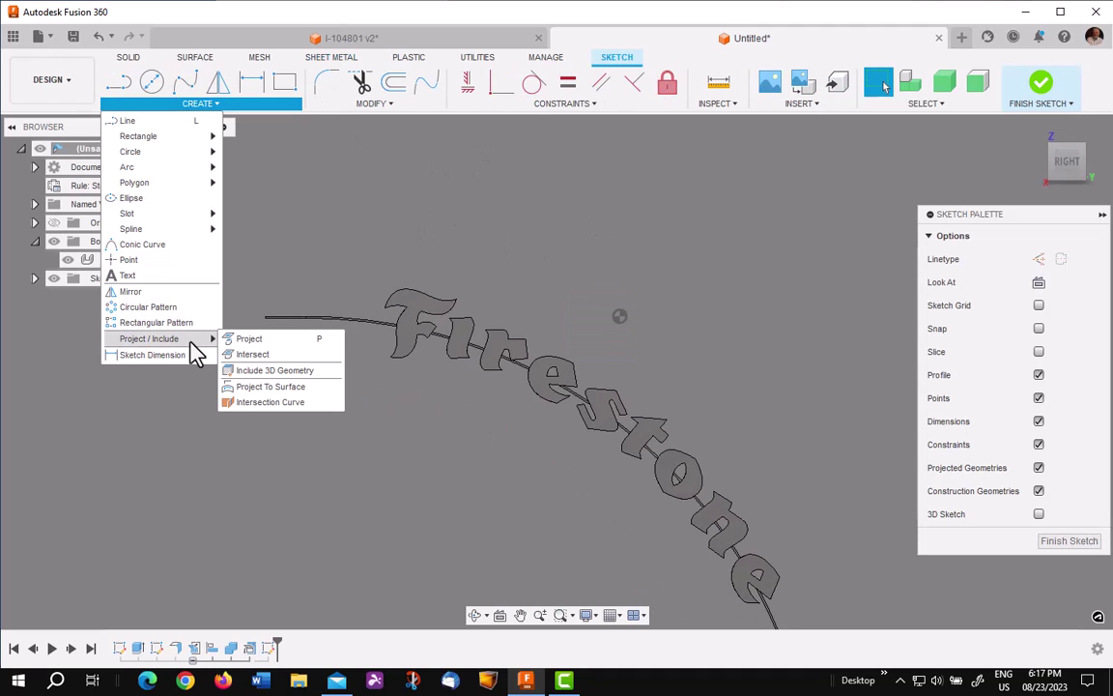
left_click(247, 339)
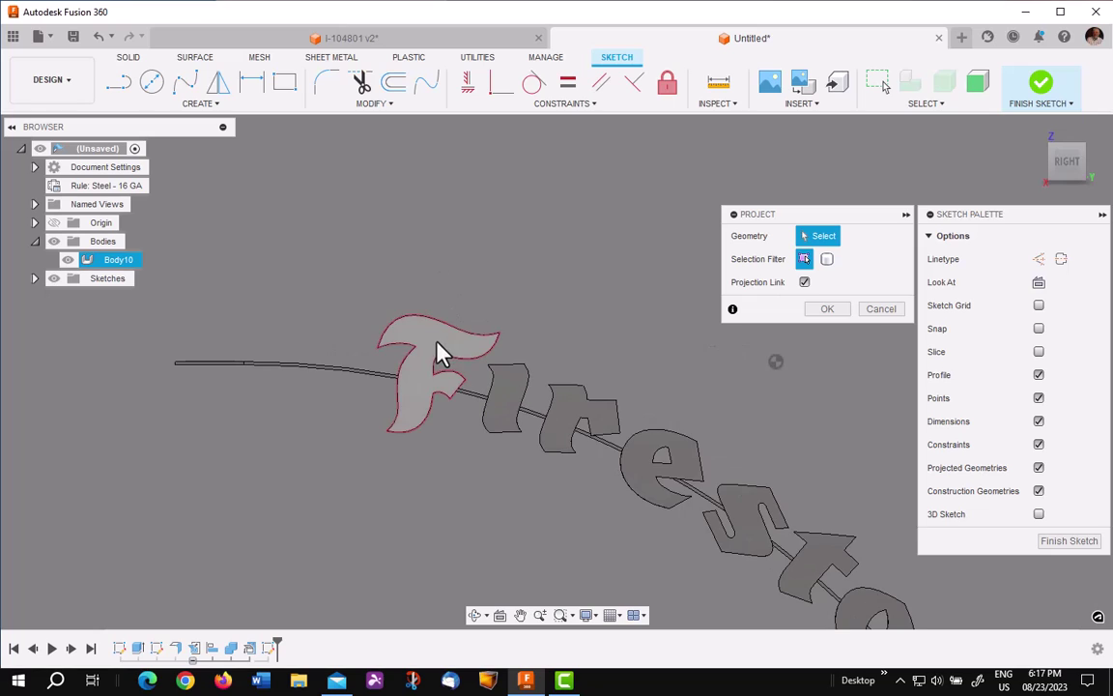
left_click(439, 353)
left_click(513, 419)
left_click(553, 430)
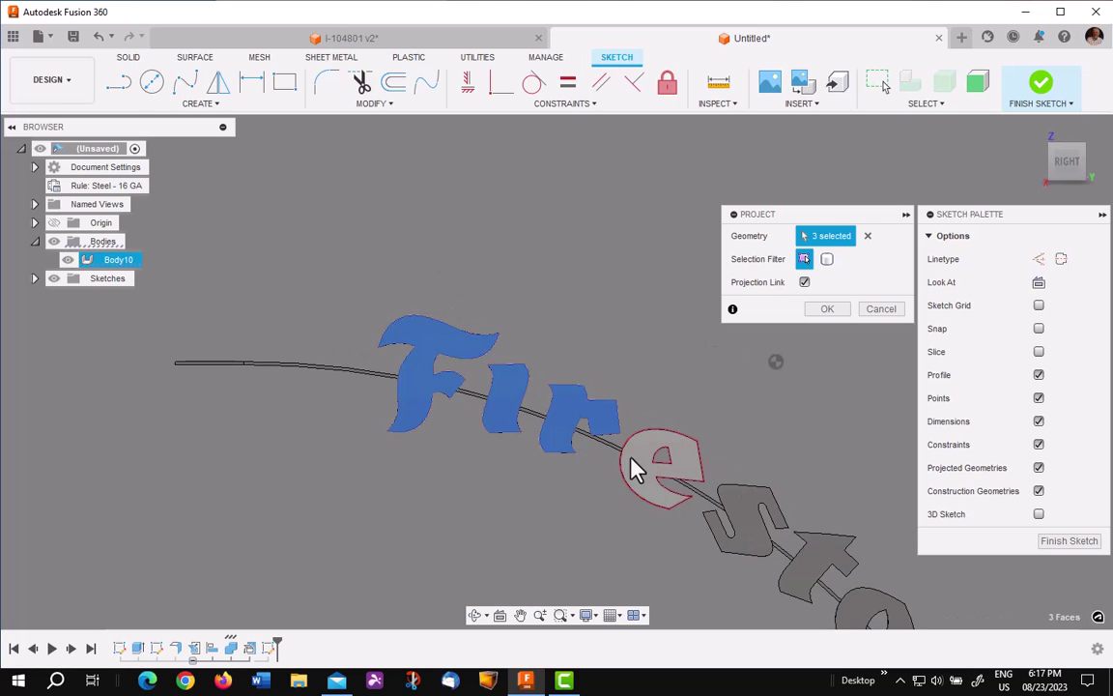
left_click(634, 469)
Project the remaining s, t, o, n and e letter faces and confirm the projection
middle_click_drag(641, 447, 372, 217)
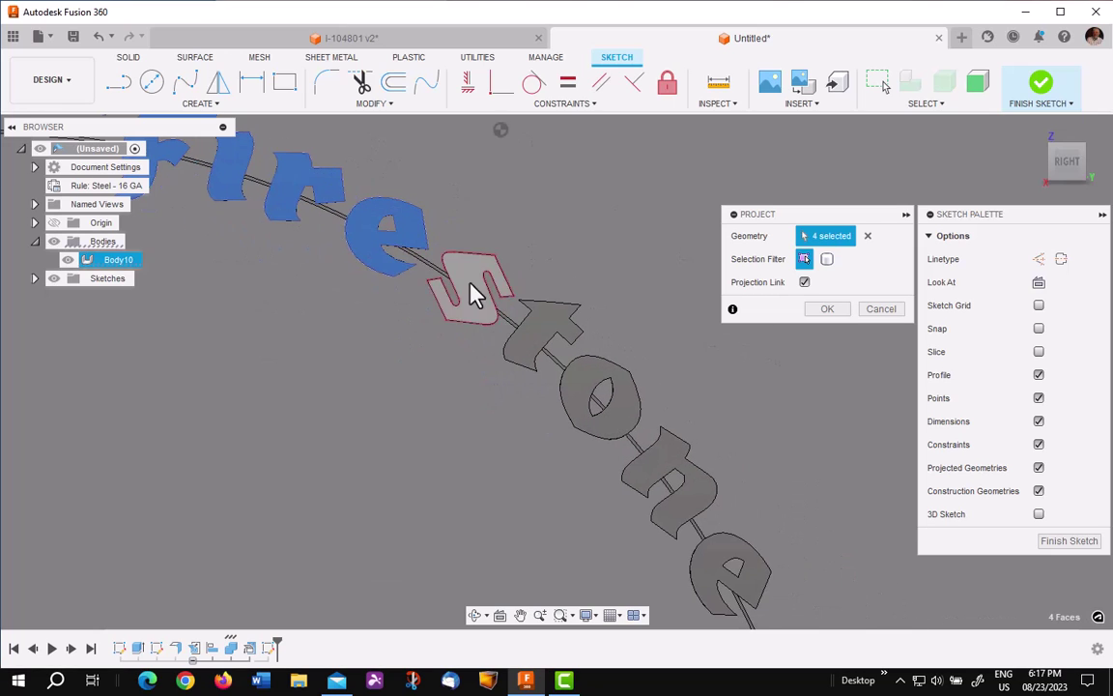
left_click(473, 295)
left_click(545, 345)
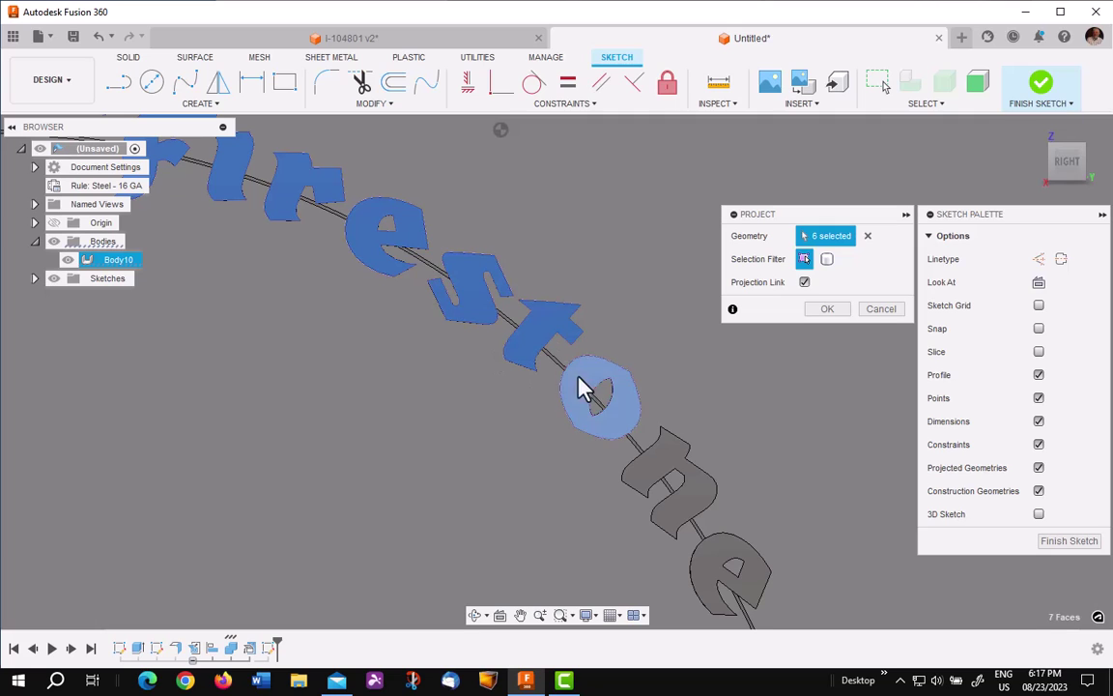
left_click(583, 389)
left_click(667, 474)
left_click(718, 564)
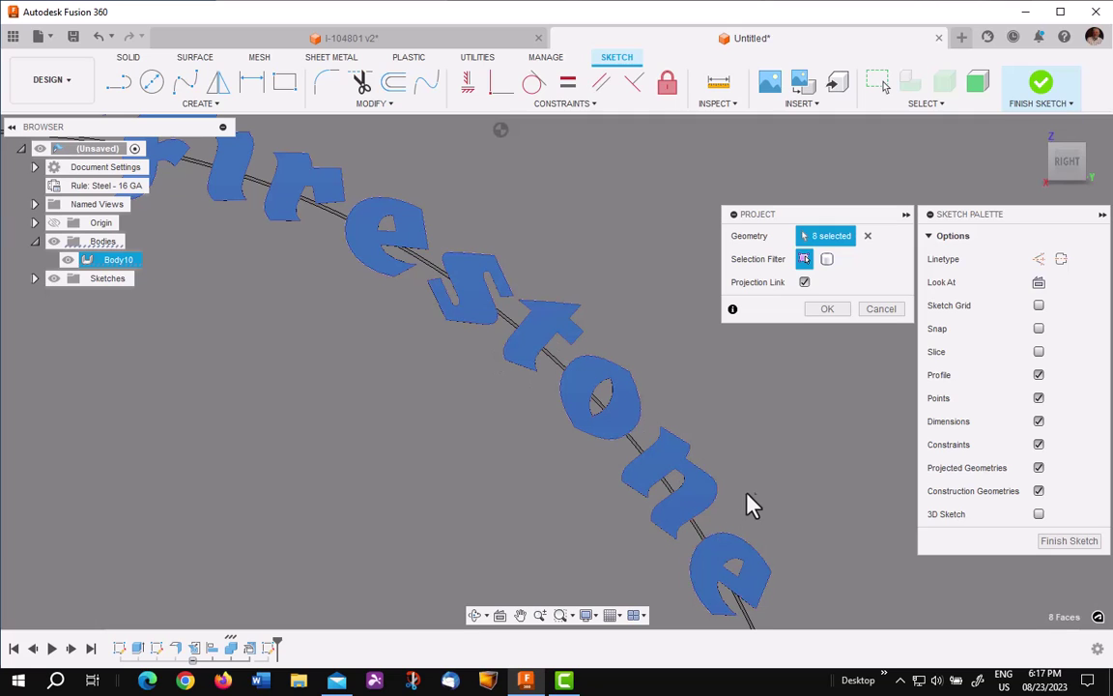
left_click(827, 309)
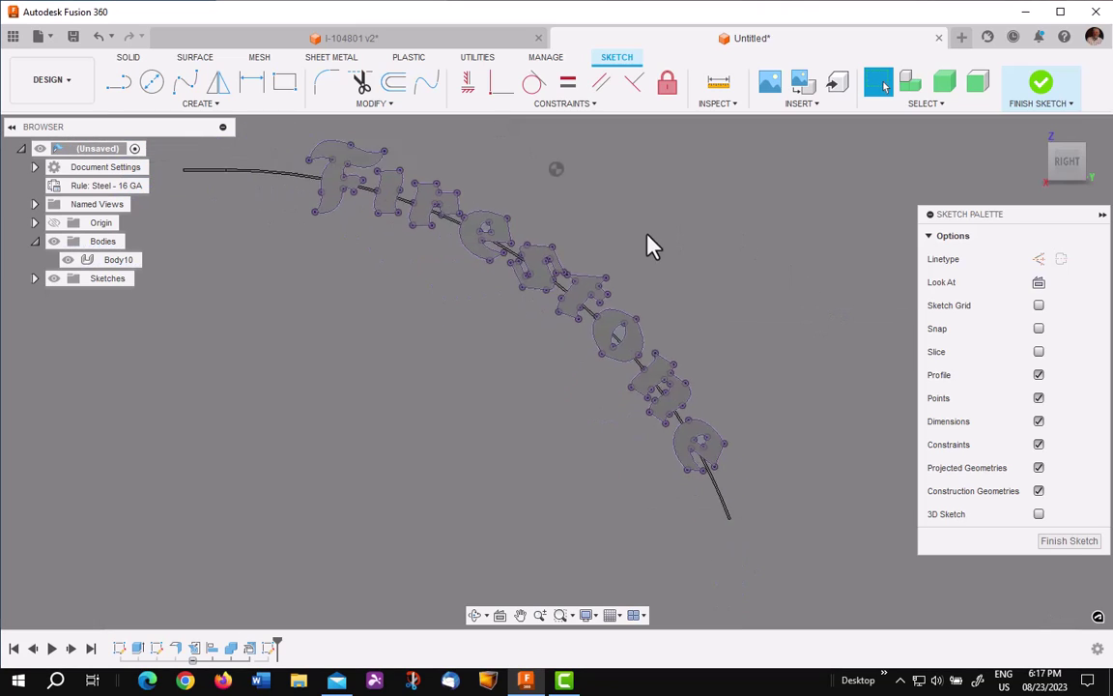
Window-select all projected Firestone letter curves in Sketch3 and copy them
left_click(34, 279)
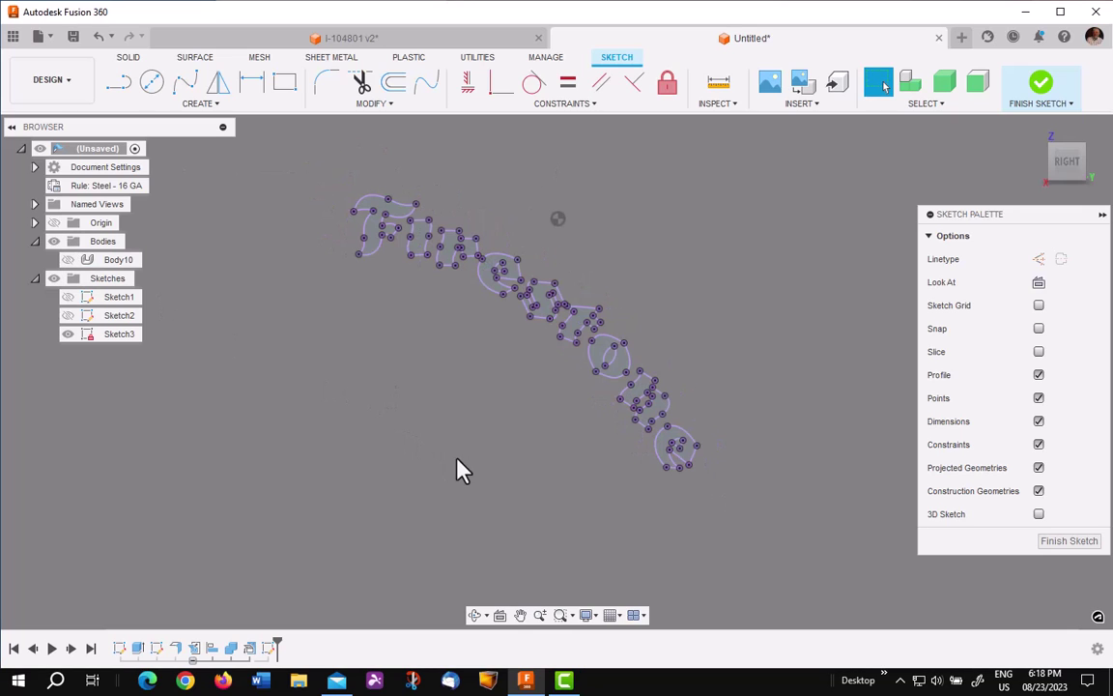
mouse_move(459, 471)
middle_mouse_down("shift")
mouse_move(443, 360)
mouse_move(329, 251)
middle_mouse_up("shift")
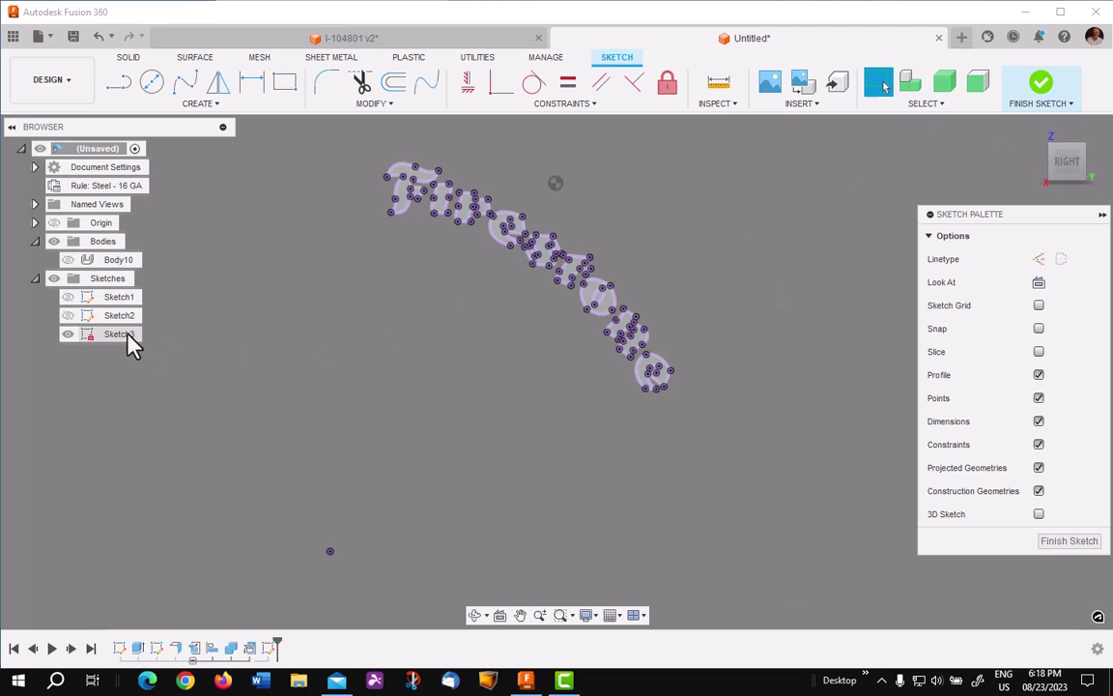
scroll(258, 380, "down", 1)
middle_click_drag(275, 373, 340, 366)
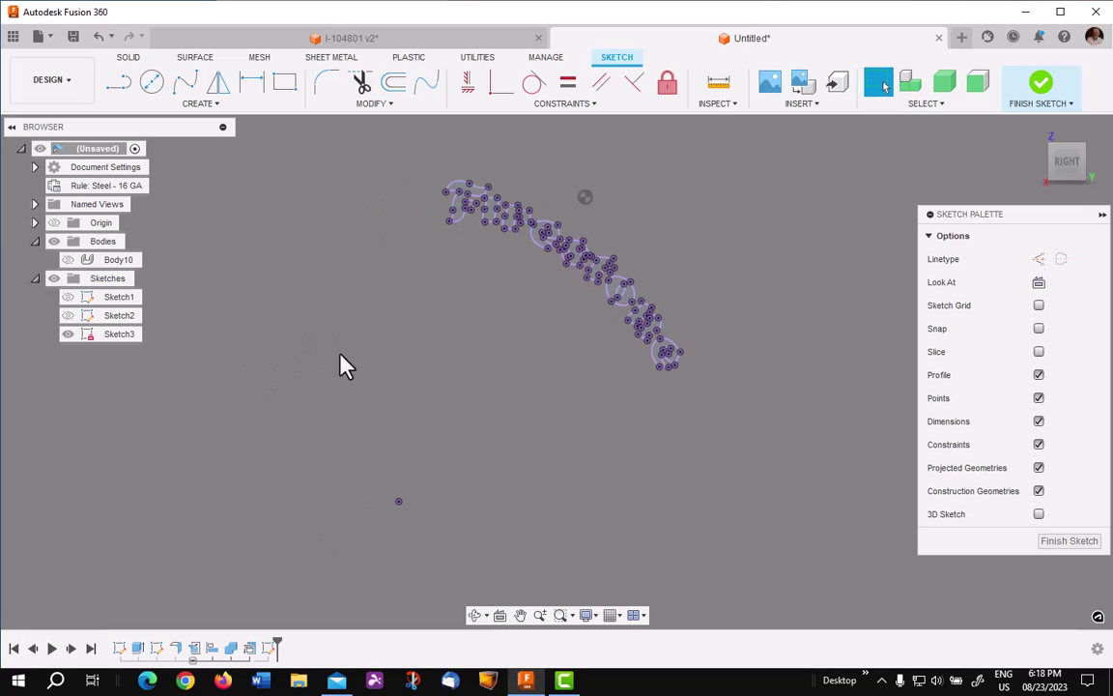
mouse_move(335, 147)
left_mouse_down()
mouse_move(541, 361)
mouse_move(707, 560)
left_mouse_up()
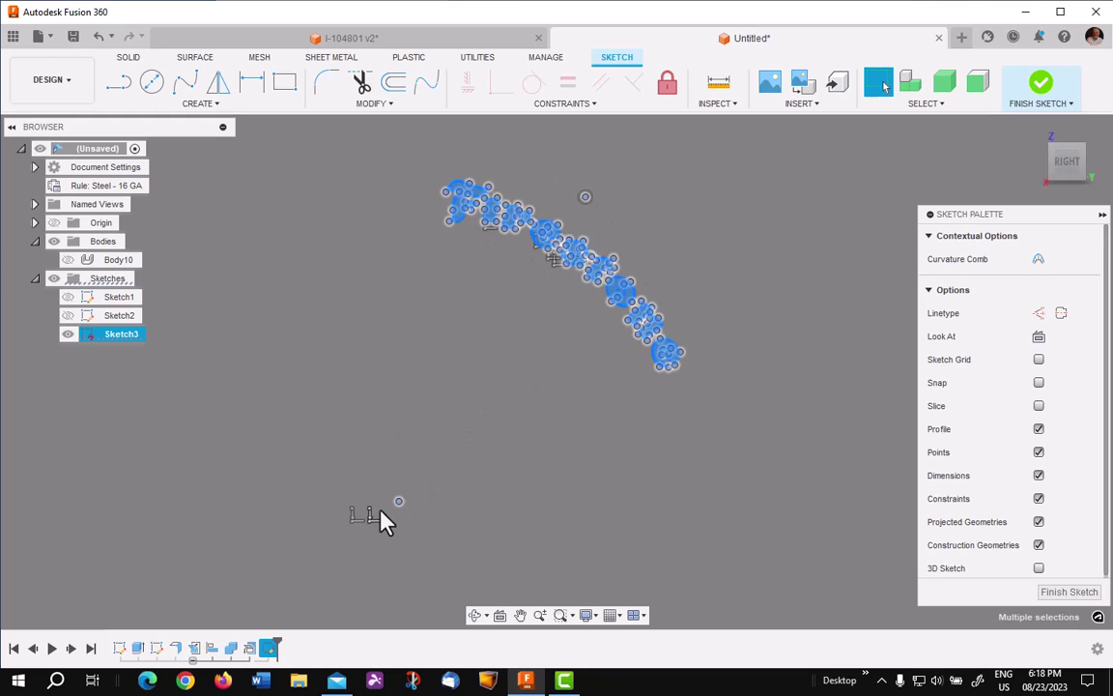
left_click(585, 198, "shift")
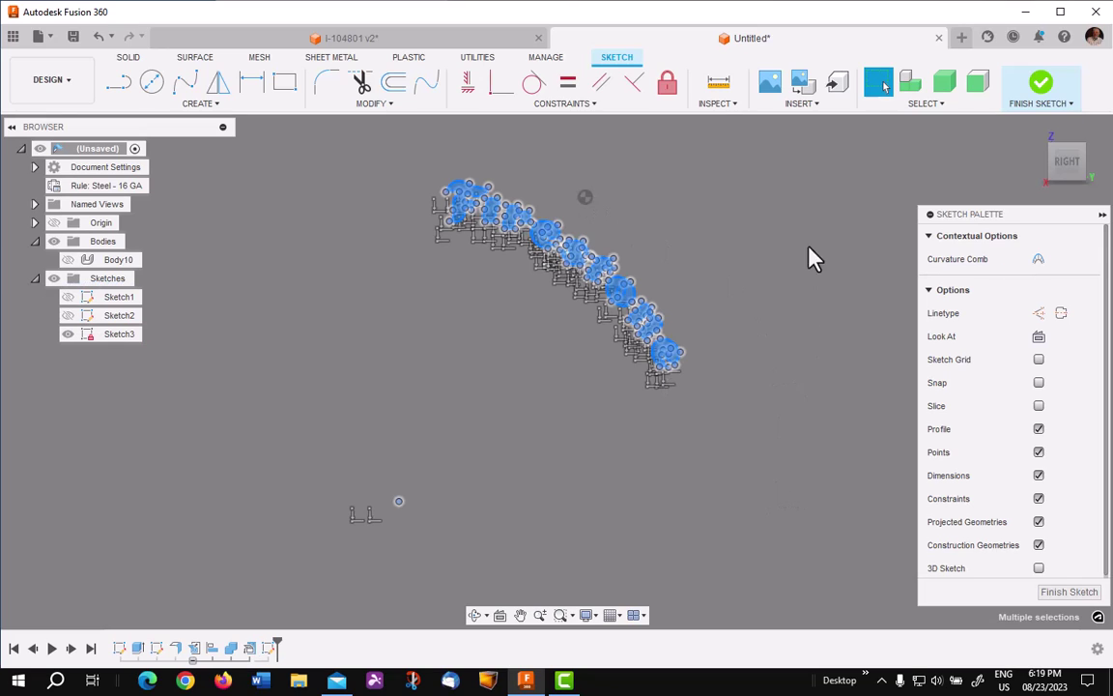
right_click(744, 212)
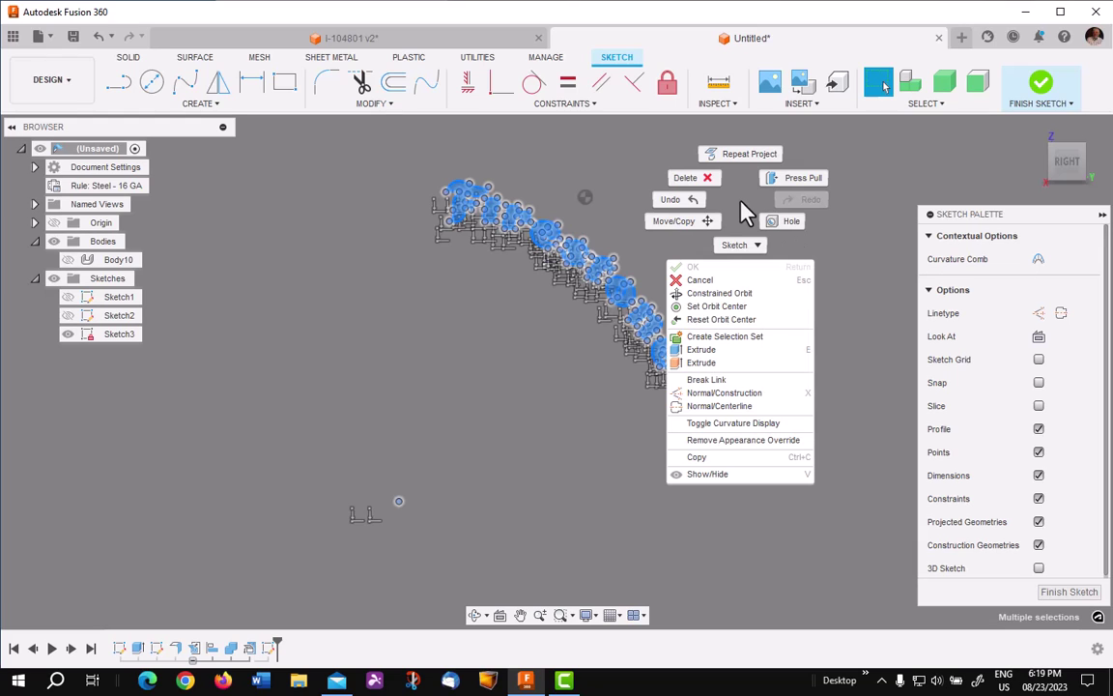
left_click(697, 457)
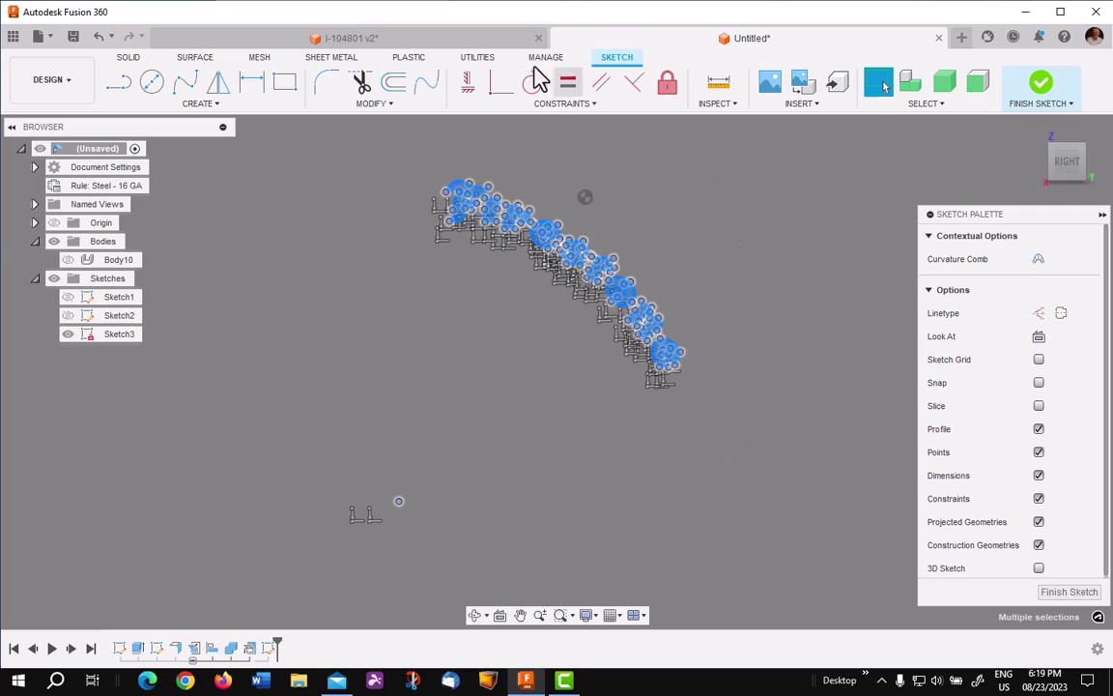
In the I-104801 v2 tire design, offset a plane 12.875 in from YZ and sketch on it
left_click(451, 42)
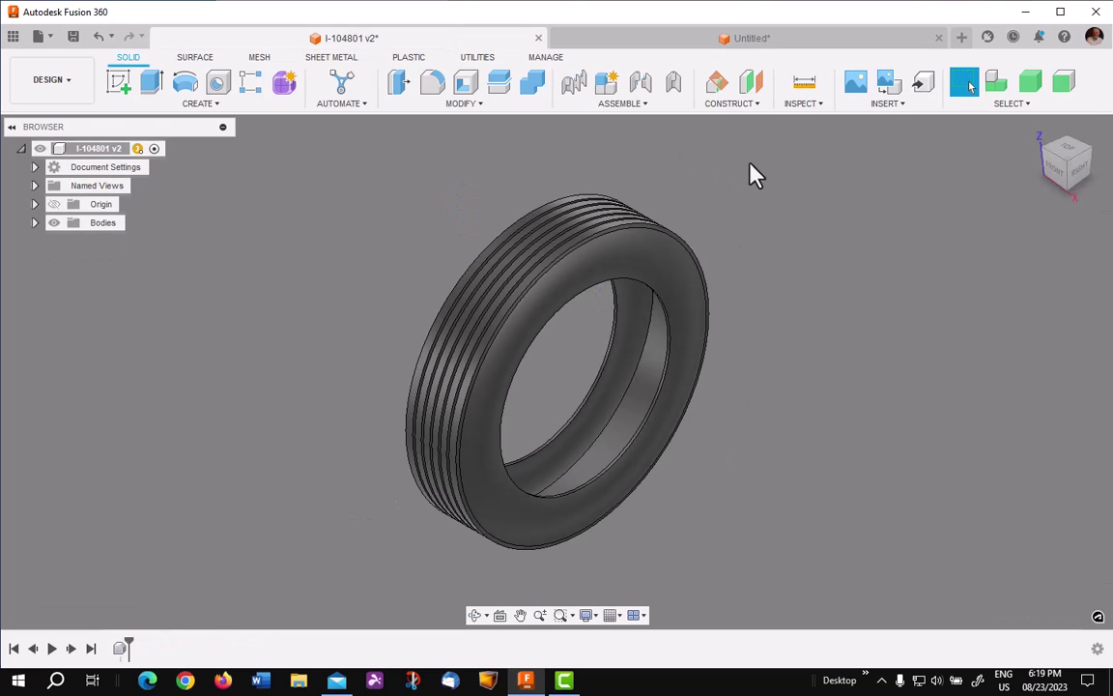
left_click(754, 85)
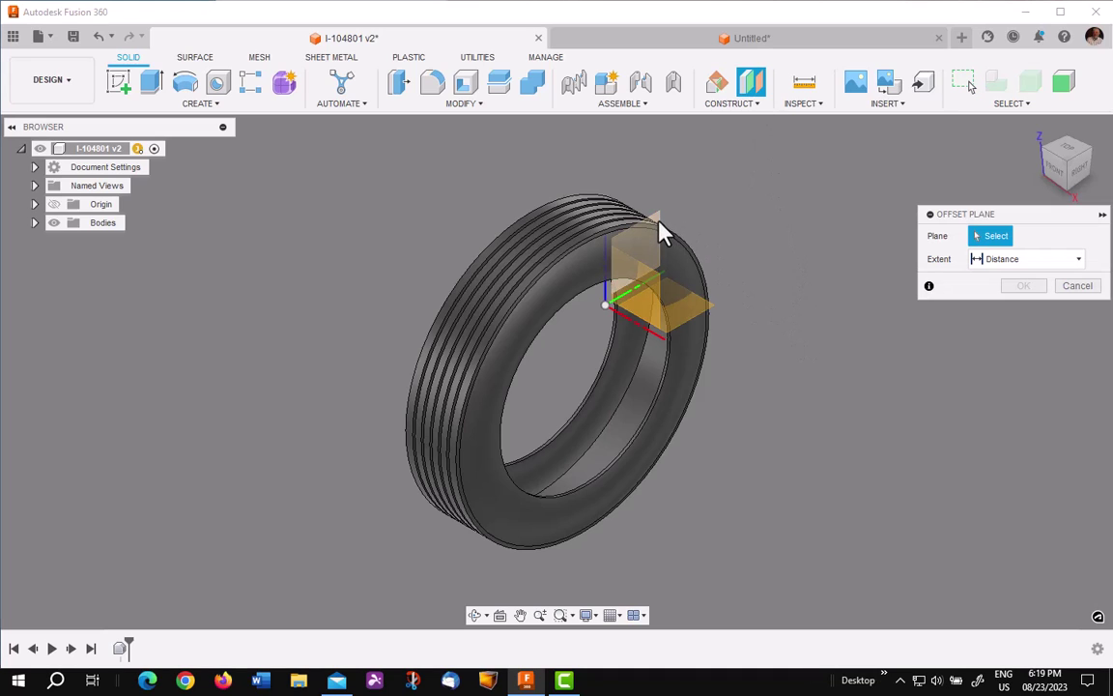
left_click(681, 276)
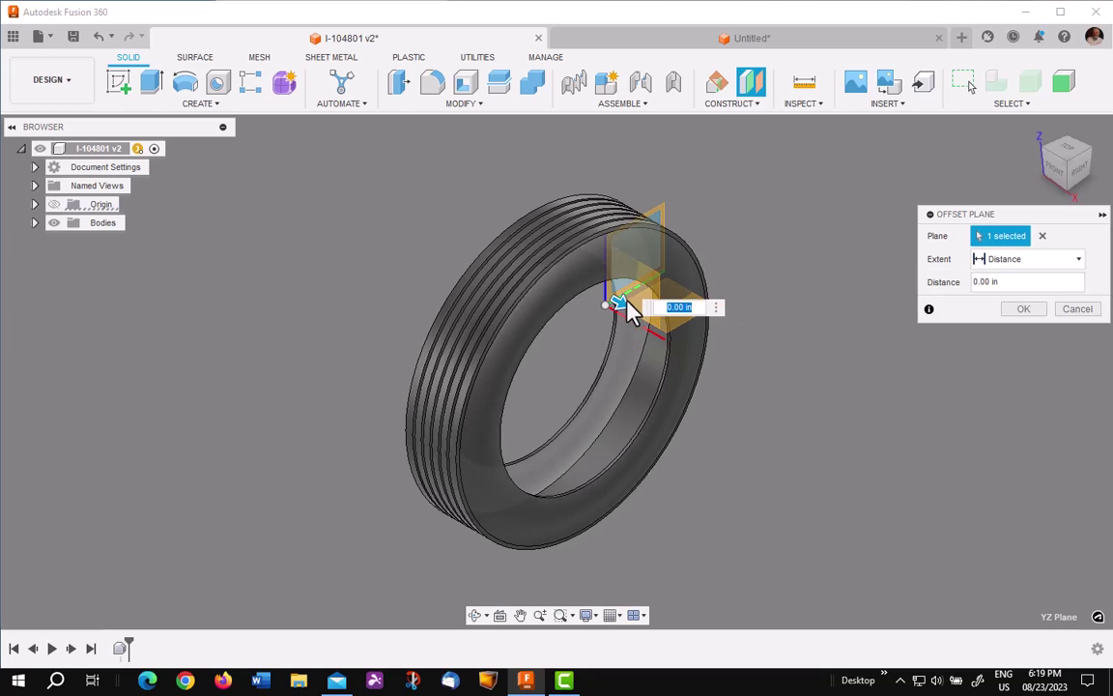
left_click_drag(622, 303, 699, 347)
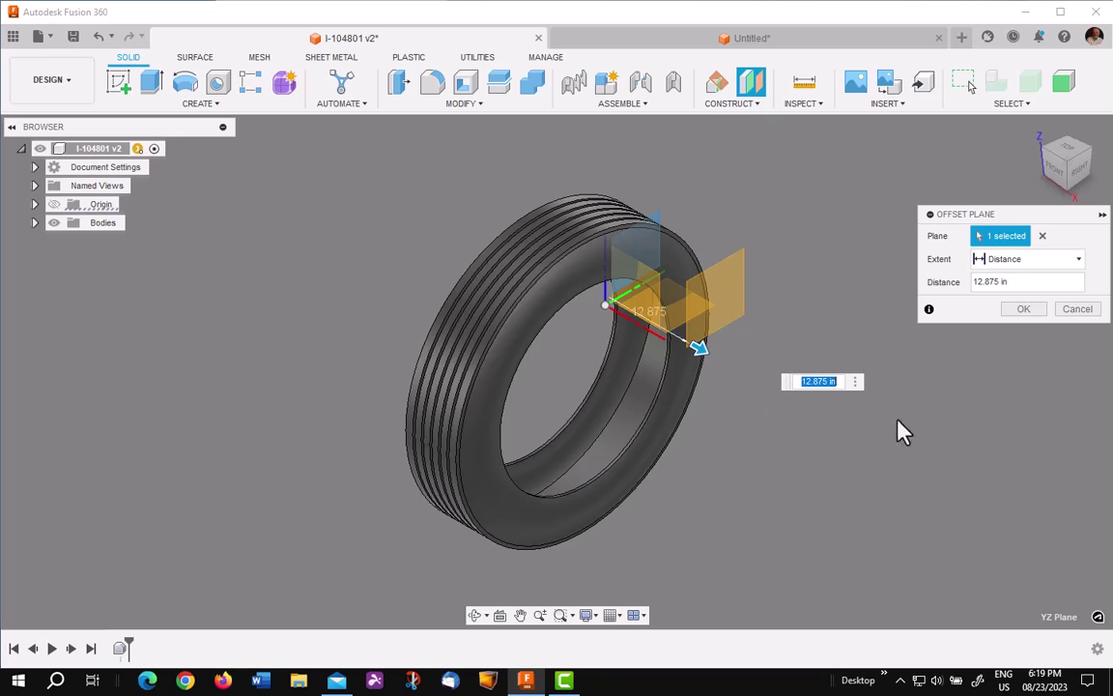
left_click(1023, 309)
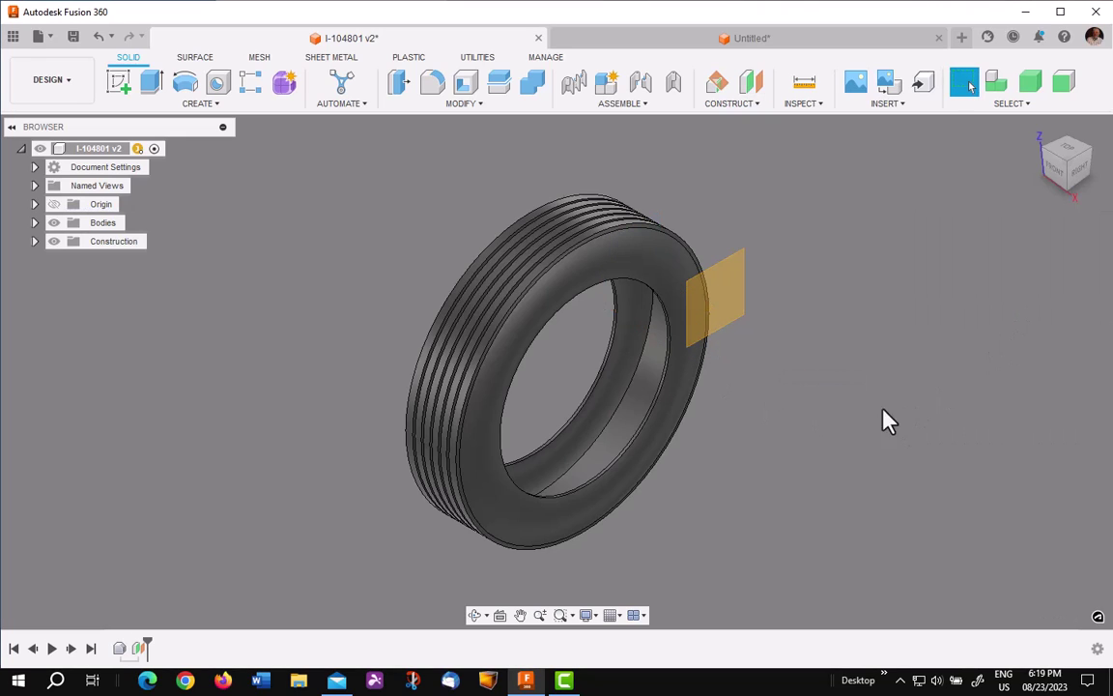
right_click(727, 306)
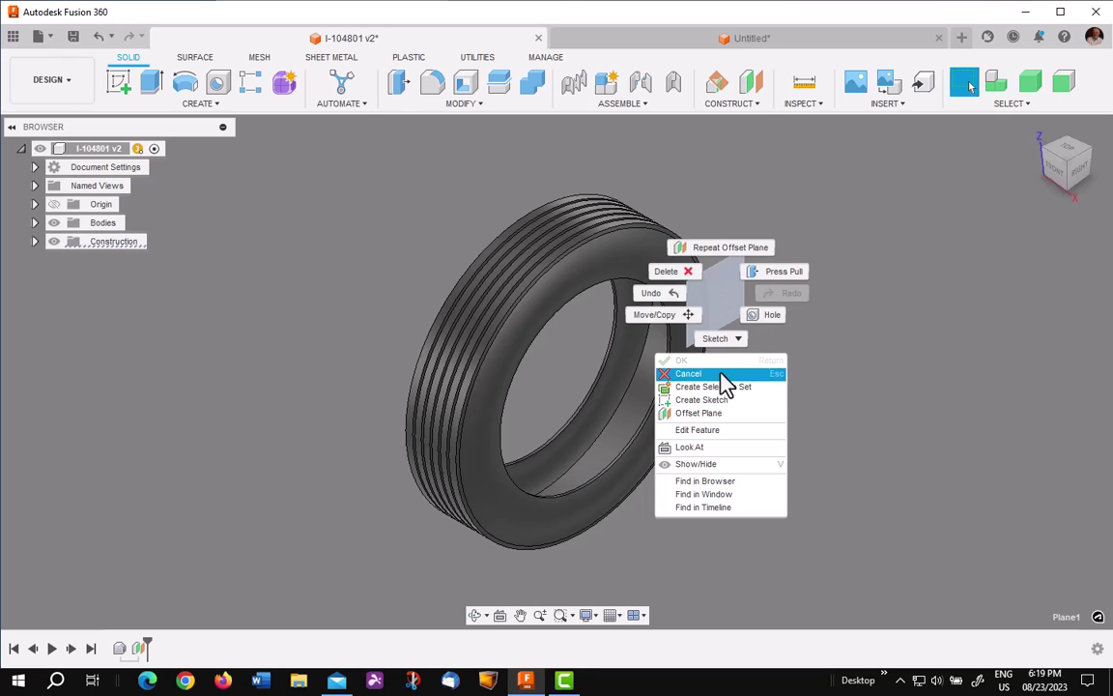
left_click(724, 401)
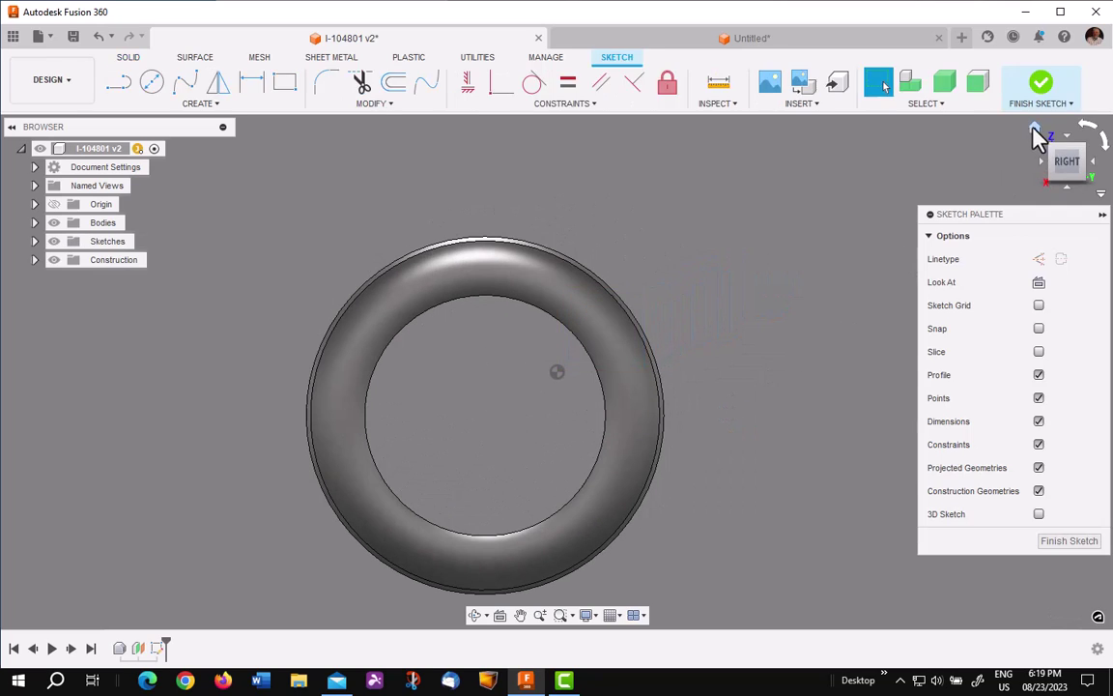
Project the tire's inner rim edge into the sketch and paste in the copied Firestone letter curves
left_click(1036, 129)
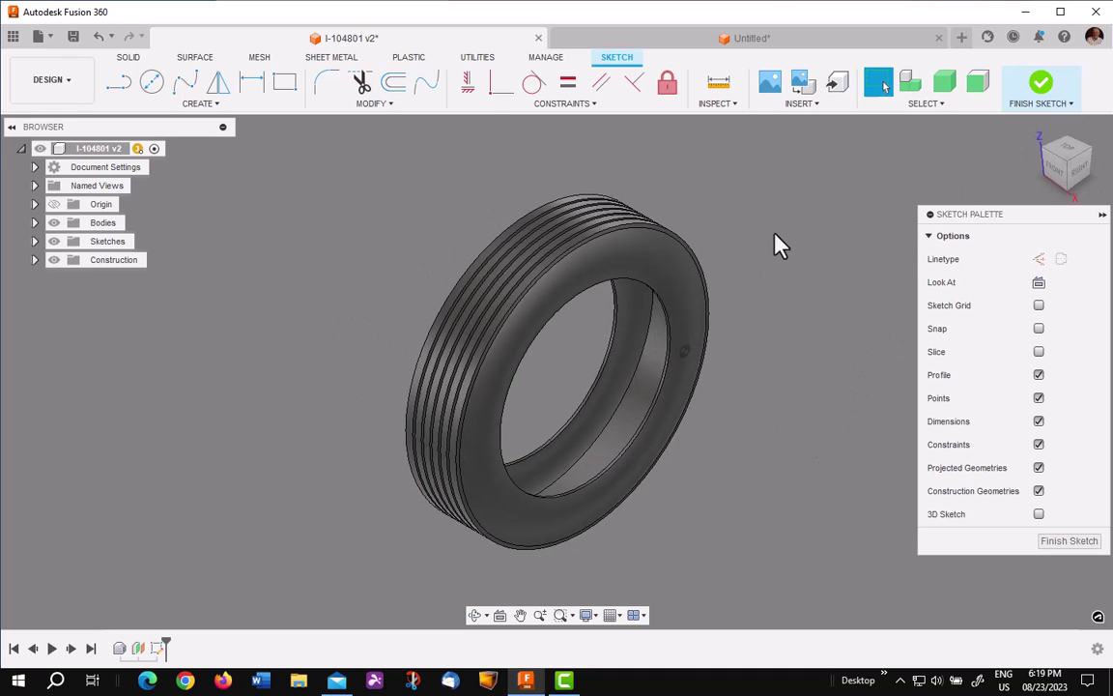
key("p")
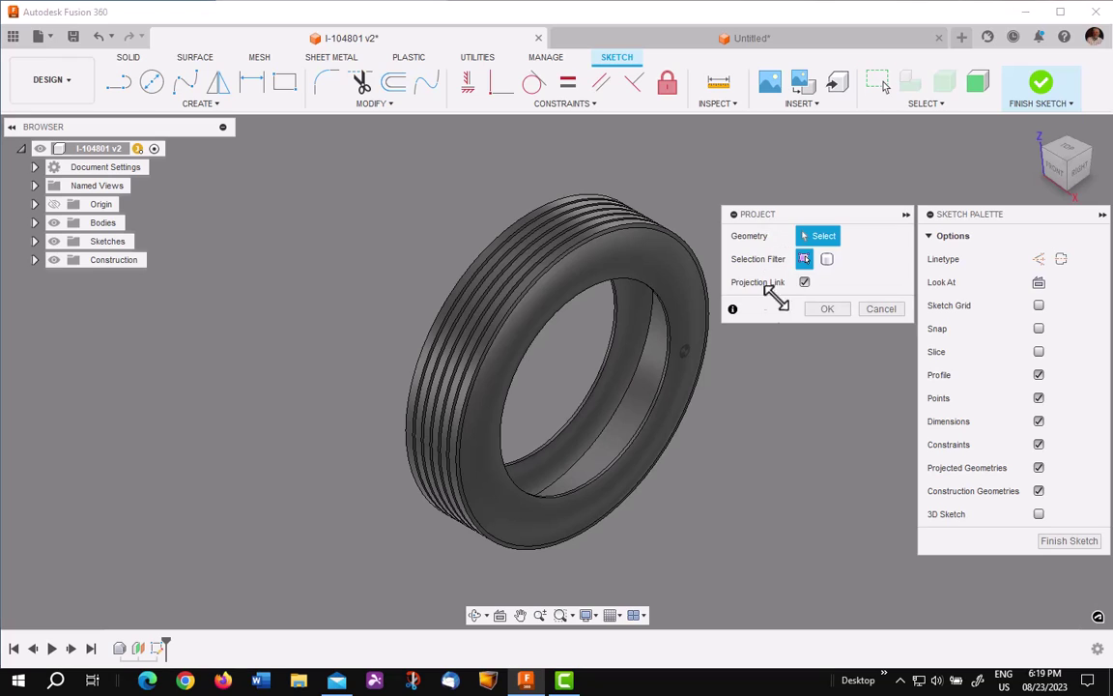
left_click(657, 414)
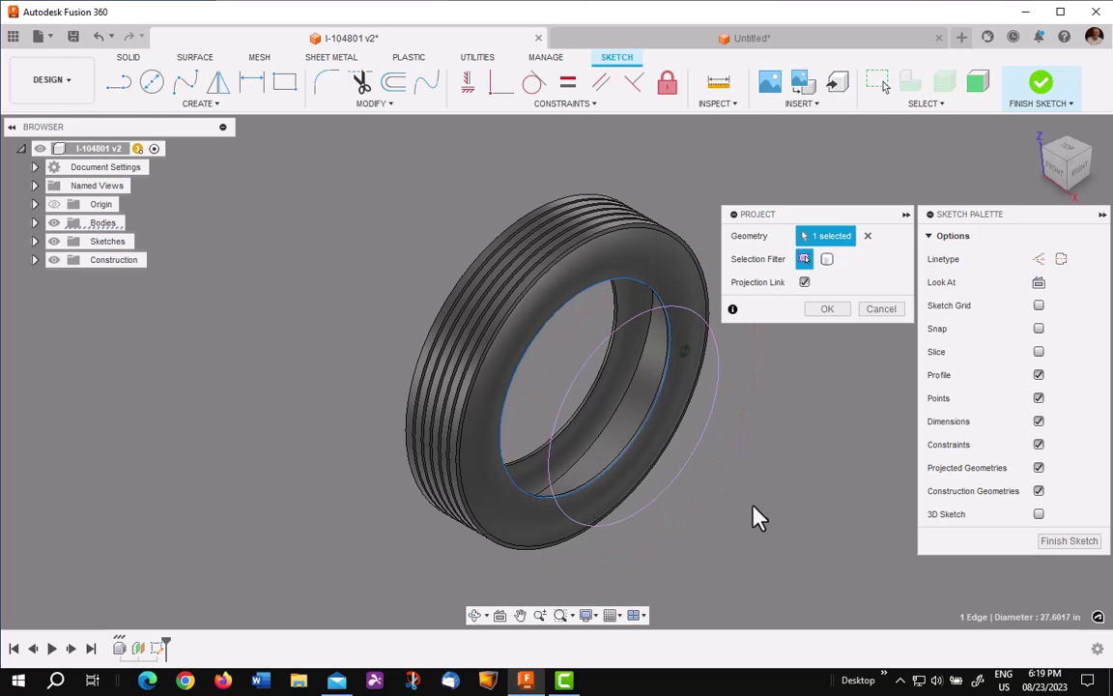
left_click(828, 309)
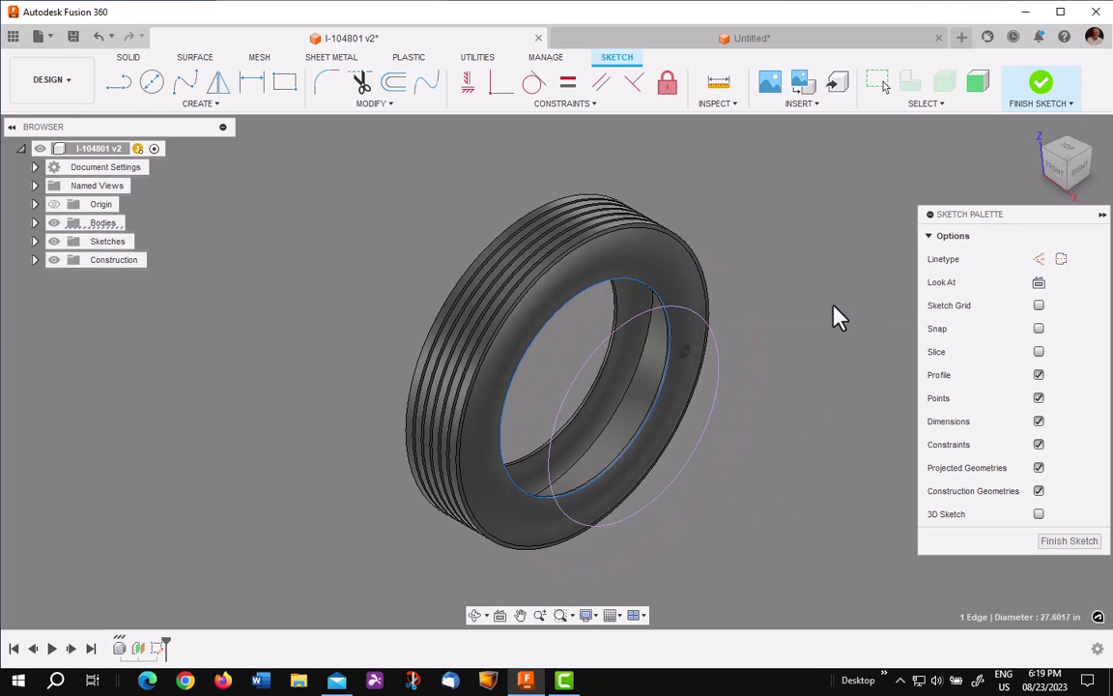
right_click(781, 246)
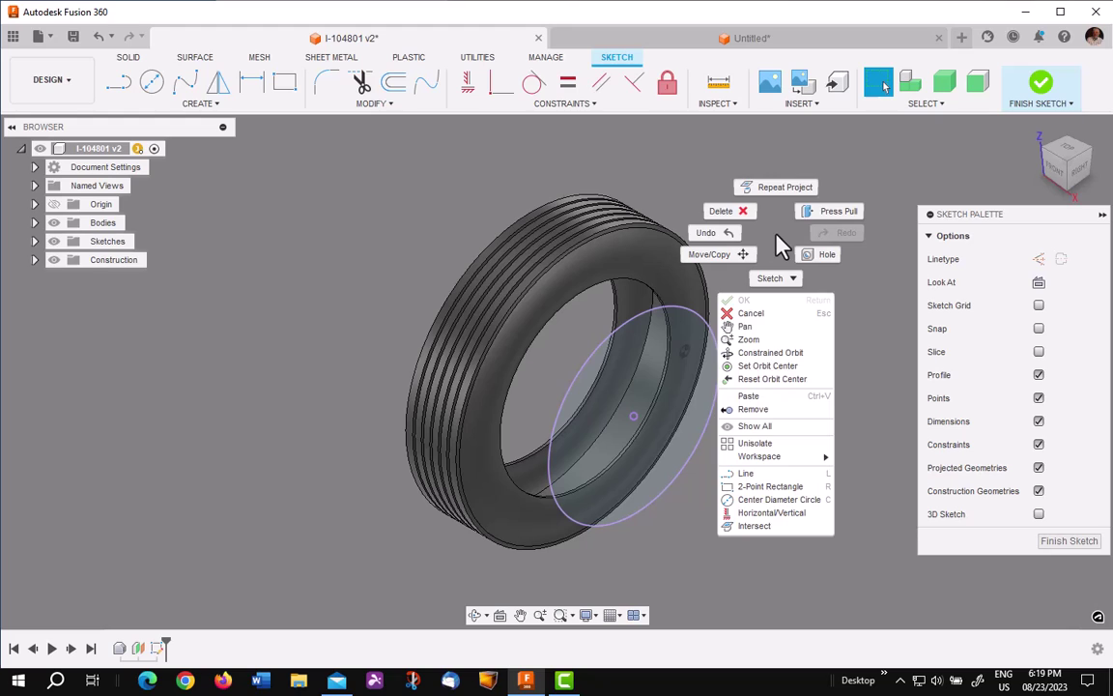
left_click(784, 408)
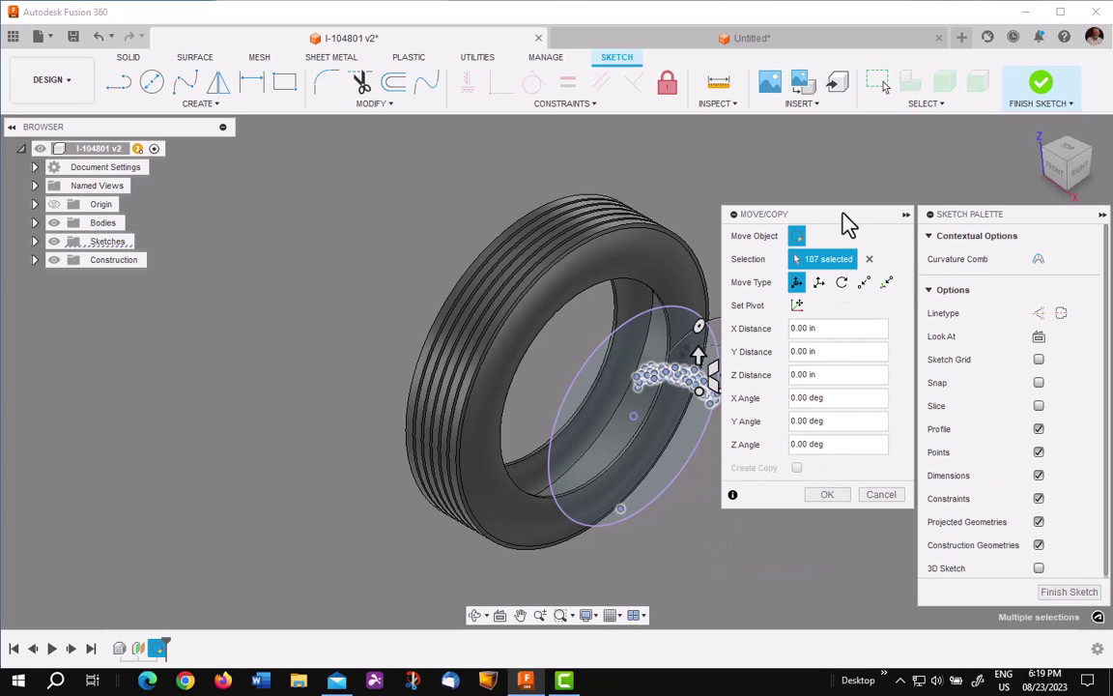
Move the 187 pasted letter curves point to point onto the tire's upper sidewall
left_click_drag(843, 218, 891, 165)
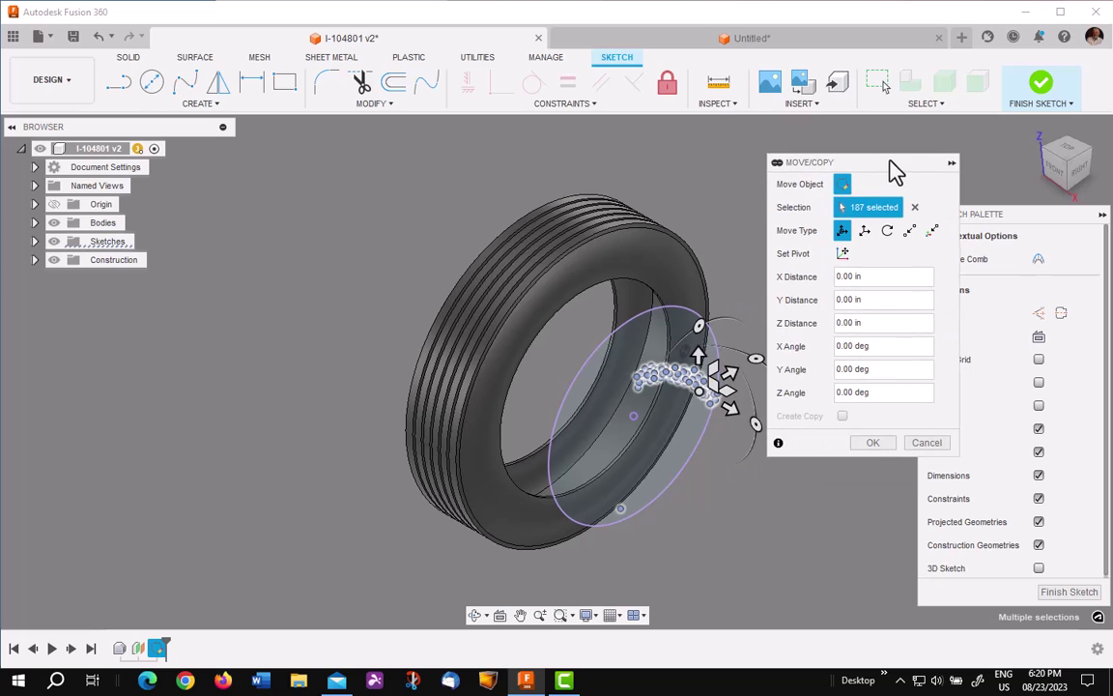
left_click(913, 230)
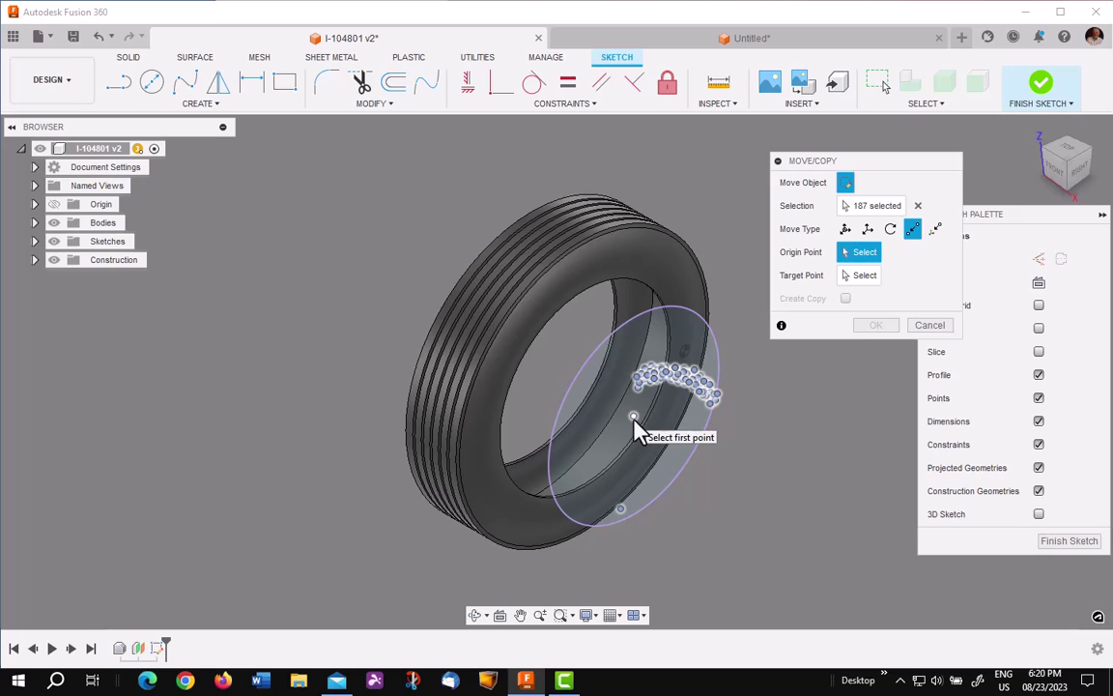
left_click(621, 509)
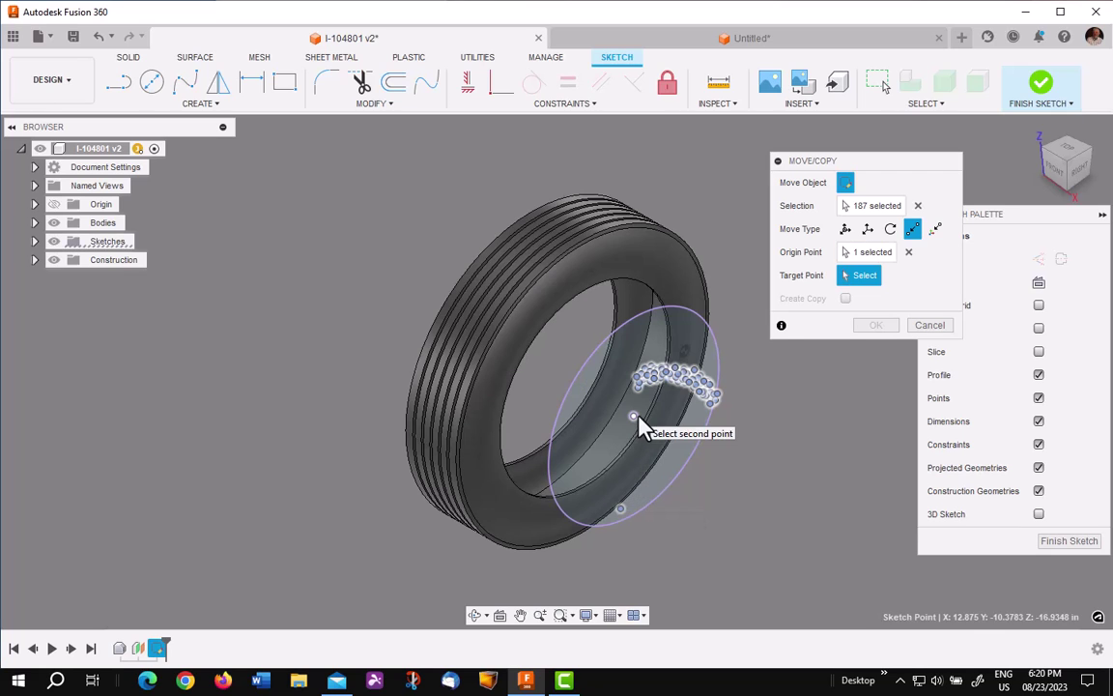
left_click(634, 417)
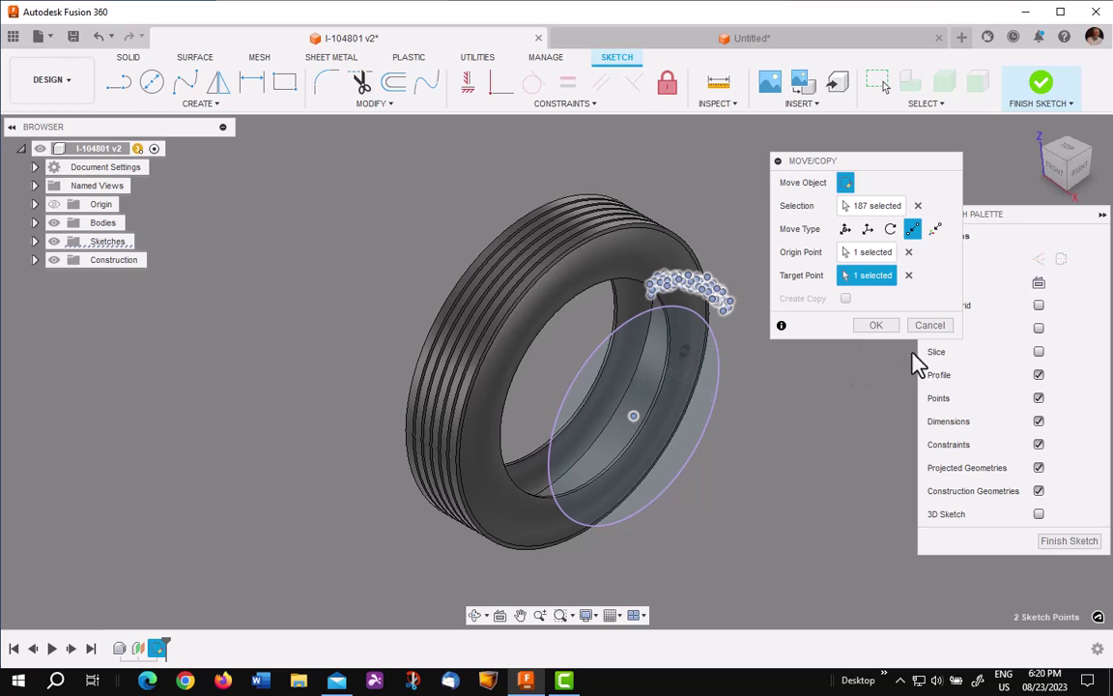
left_click(1084, 168)
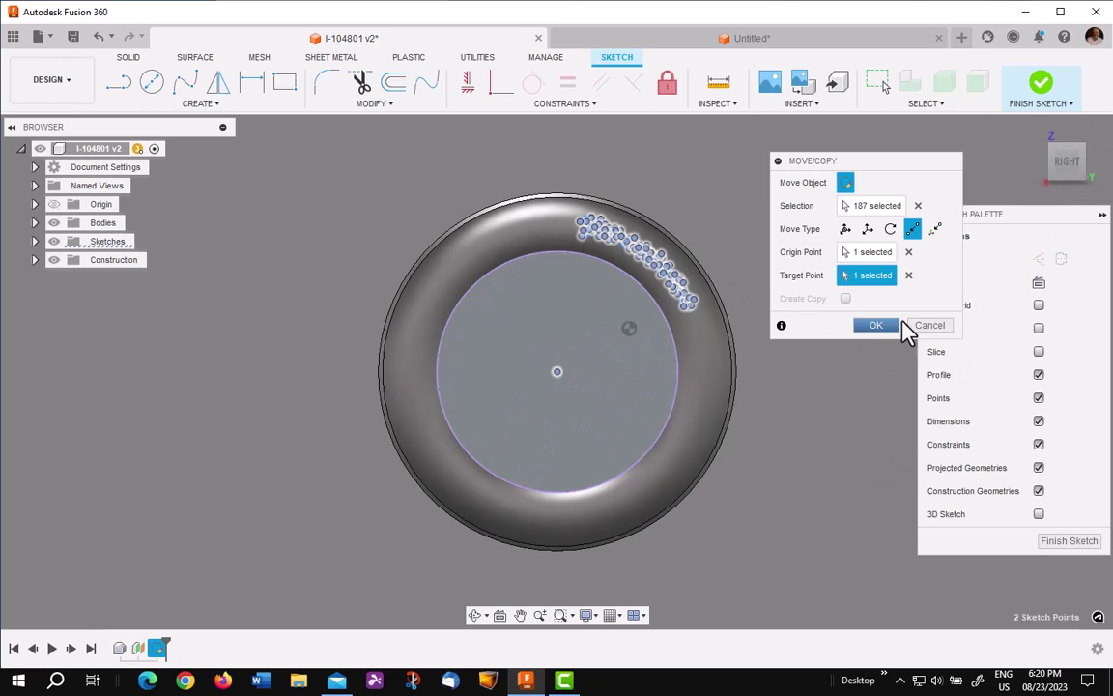
left_click(1040, 135)
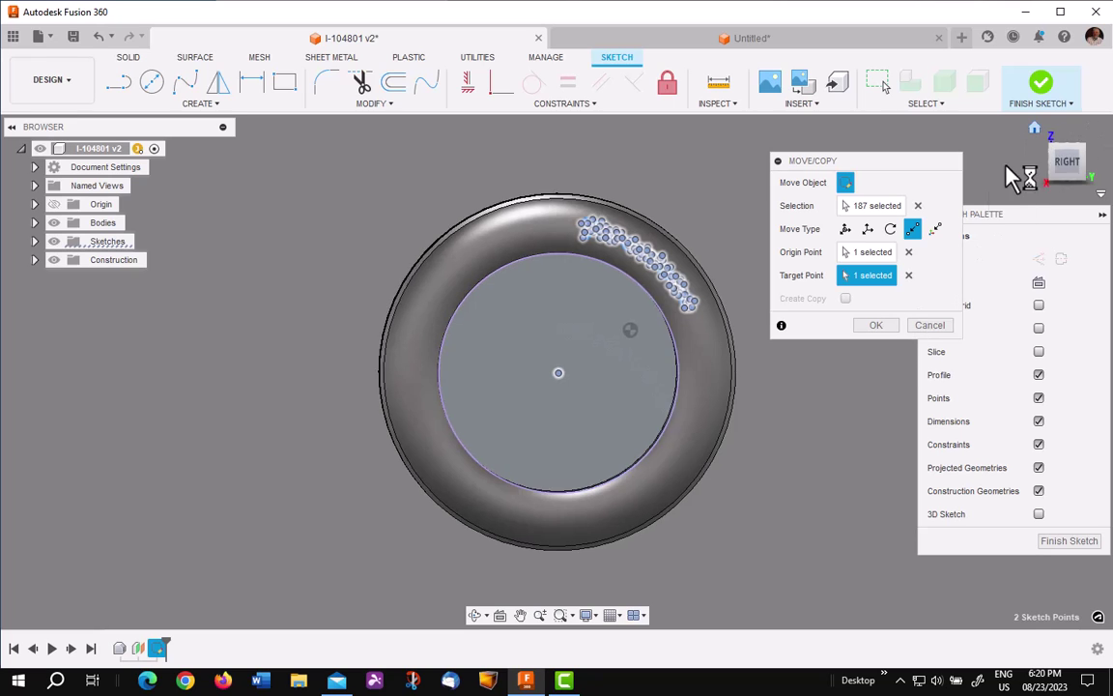
left_click(875, 327)
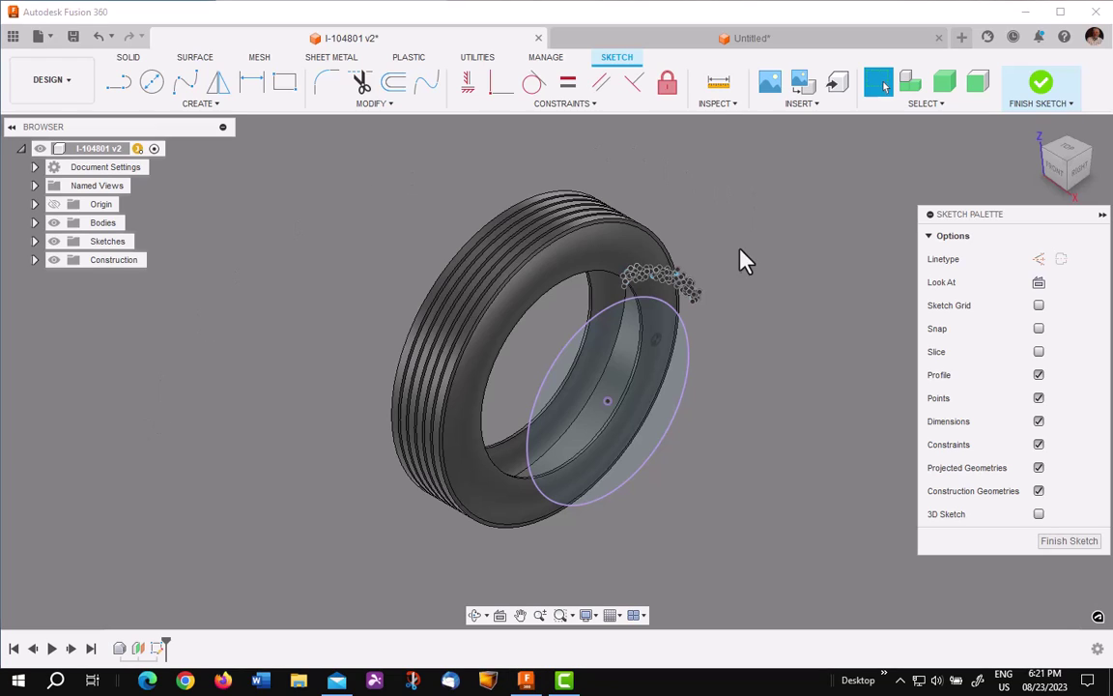
Finish the sketch, start Emboss, and select the first Firestone letter profiles from F onward
left_click(1041, 85)
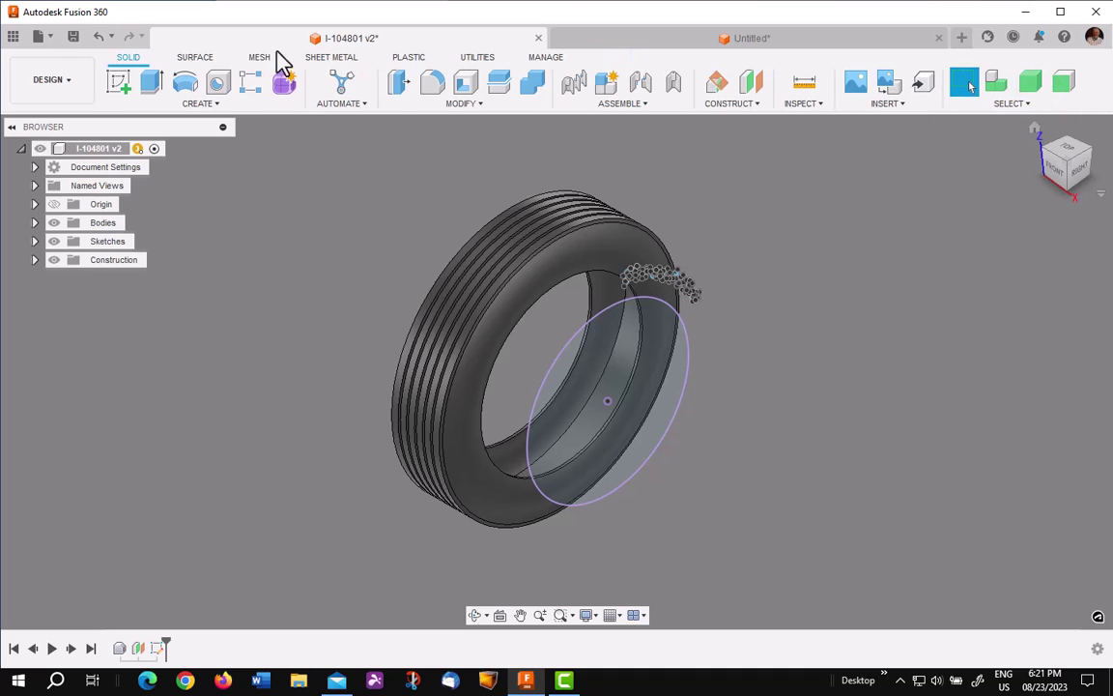
left_click(194, 106)
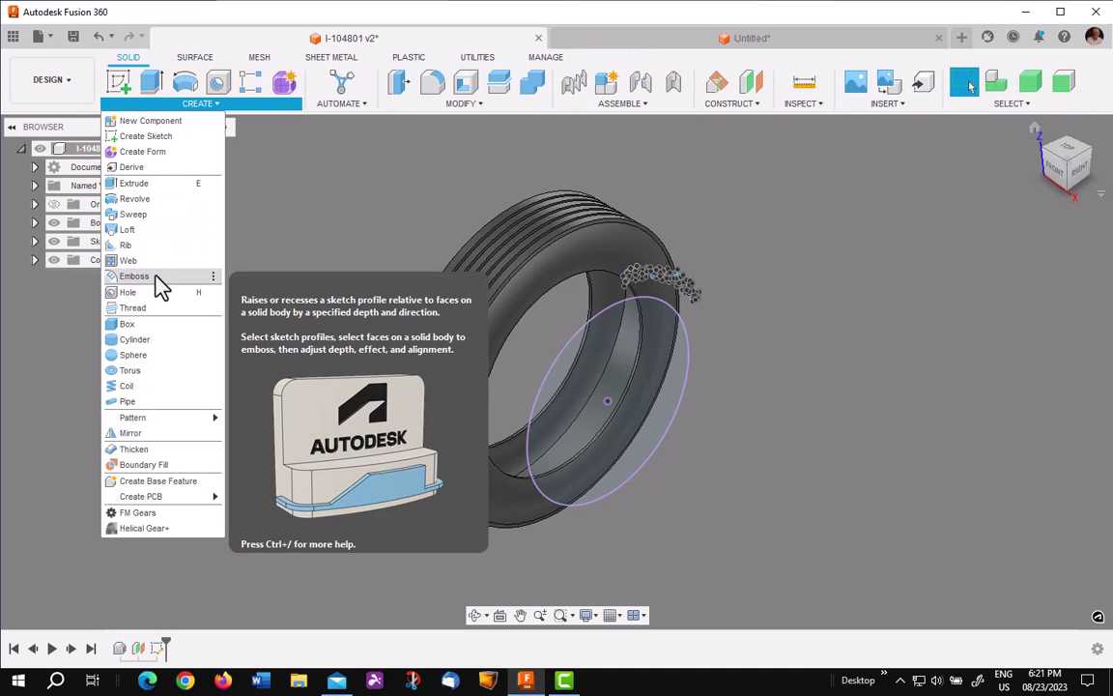
left_click(145, 277)
scroll(666, 273, "up", 8)
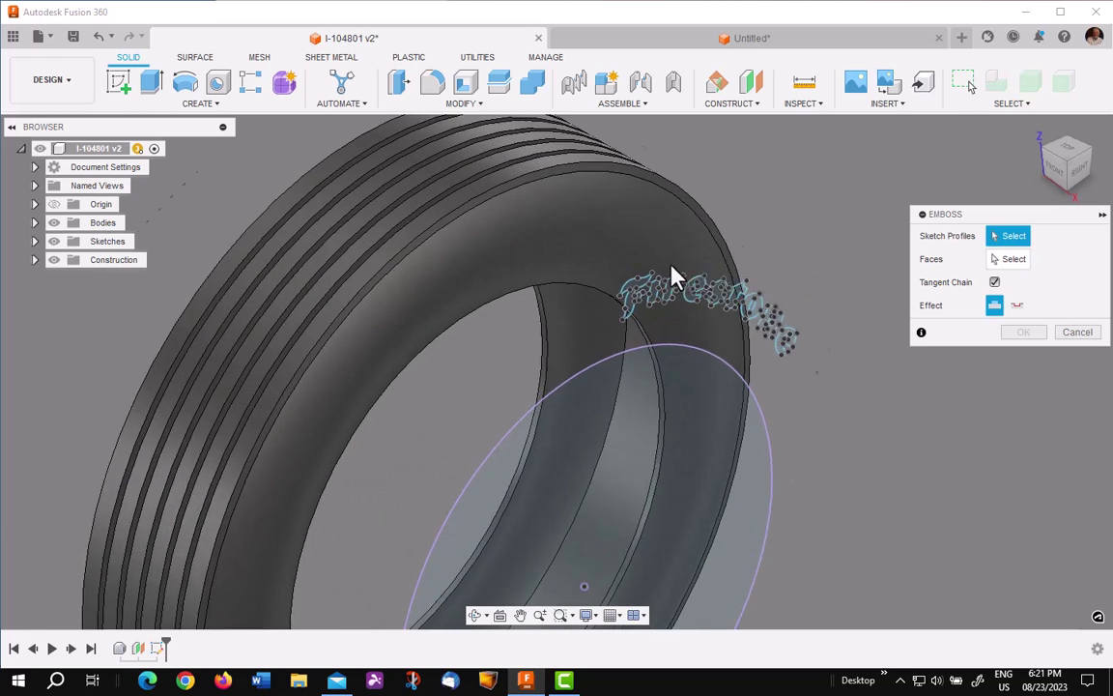
left_click(607, 307)
scroll(641, 321, "up", 5)
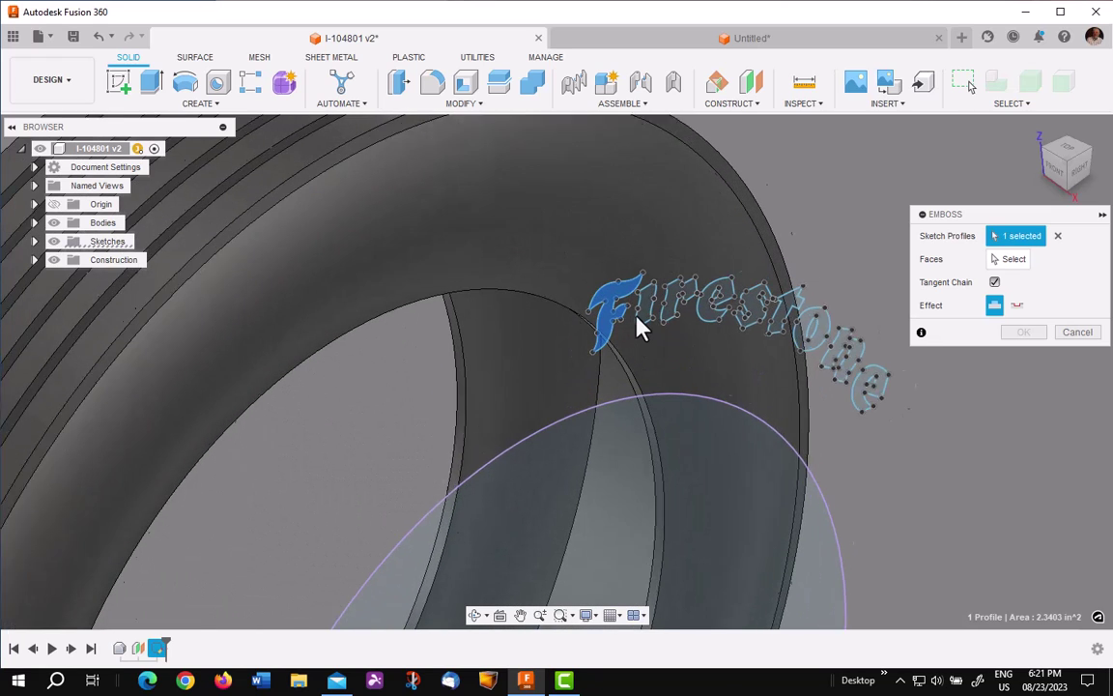
left_click(681, 304)
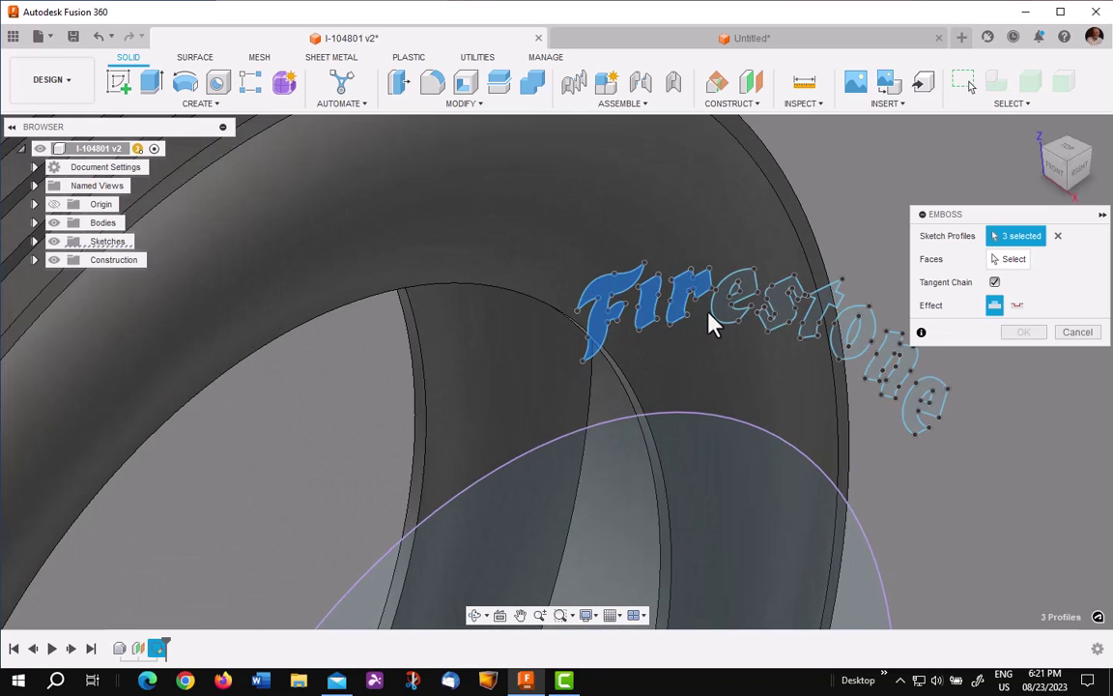
left_click(726, 307)
Add the s, t, o, n and e profiles, pick the sidewall face, and emboss 0.06 in
left_click(788, 323)
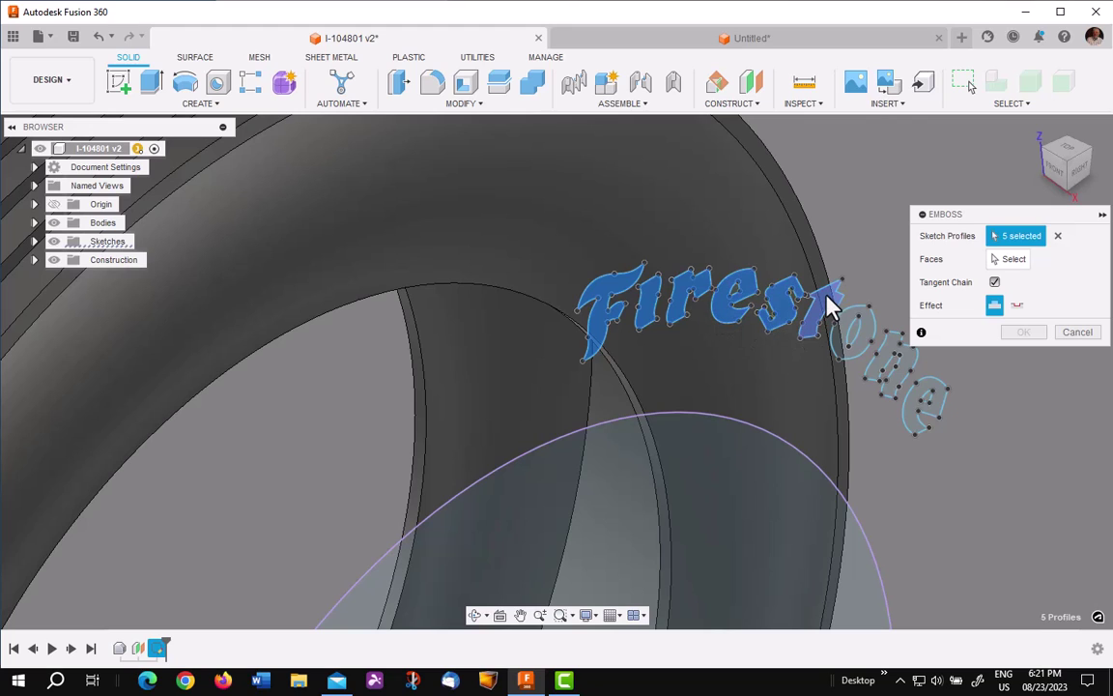
left_click(827, 303)
left_click(842, 338)
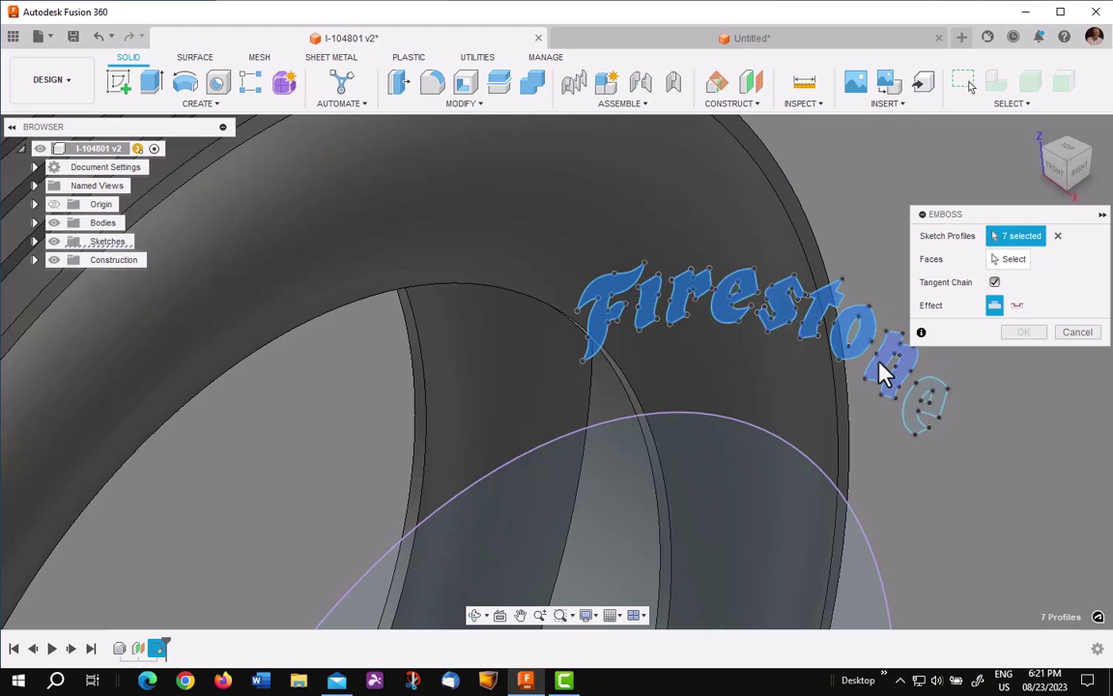
left_click(881, 366)
left_click(918, 413)
left_click(1011, 259)
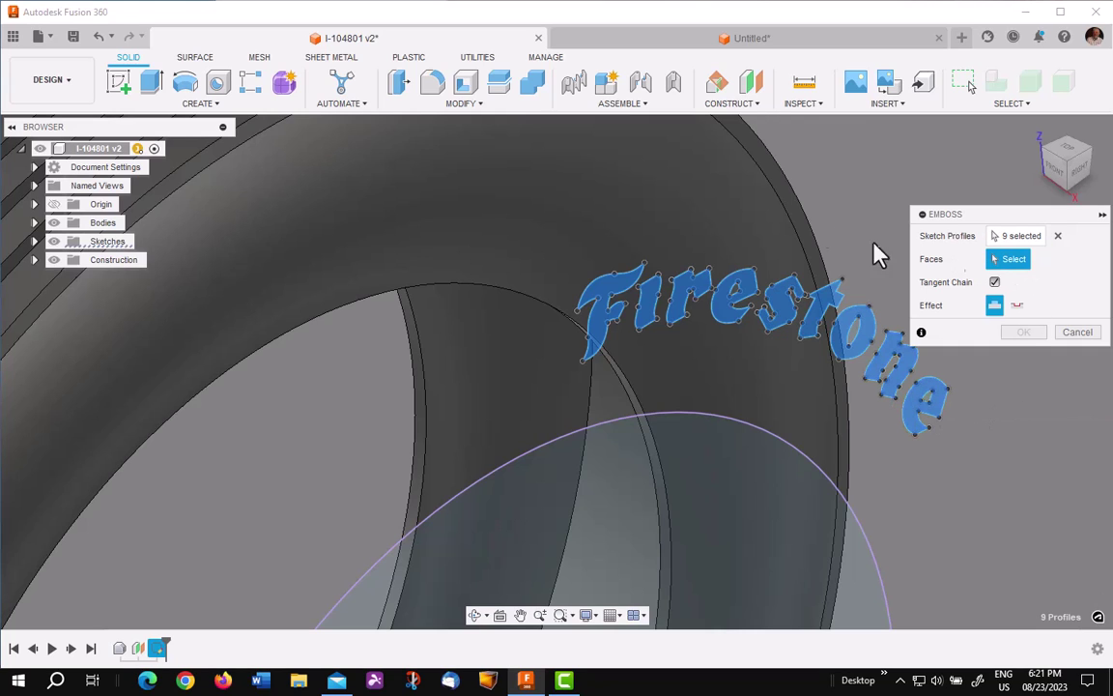
left_click(680, 207)
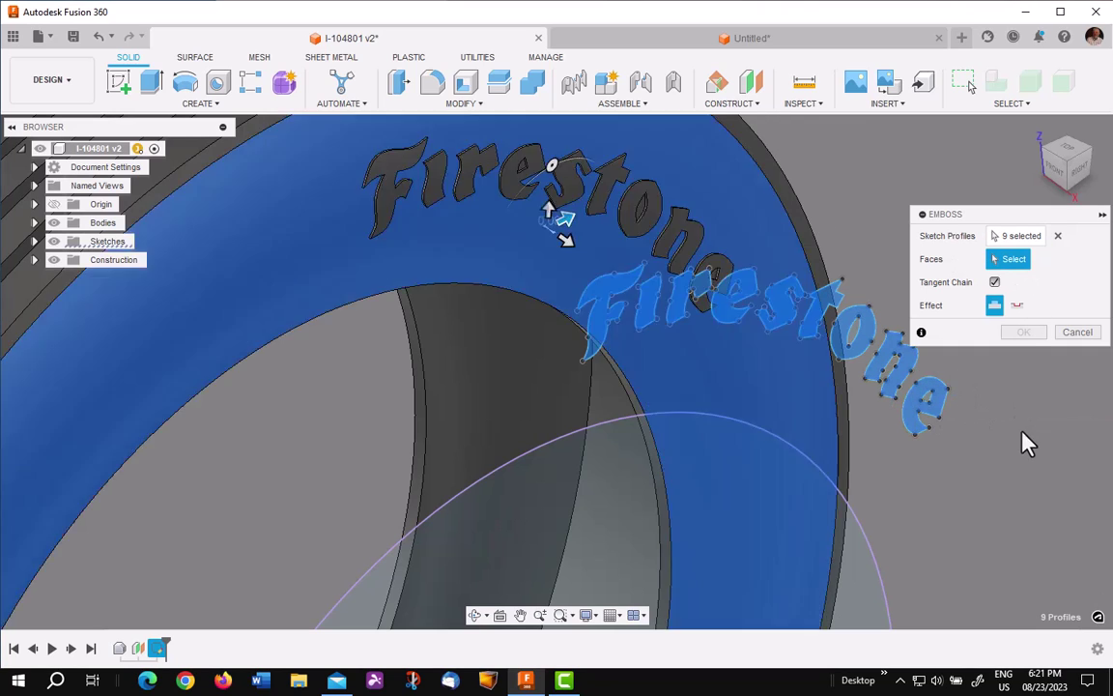
left_click_drag(1041, 305, 993, 310)
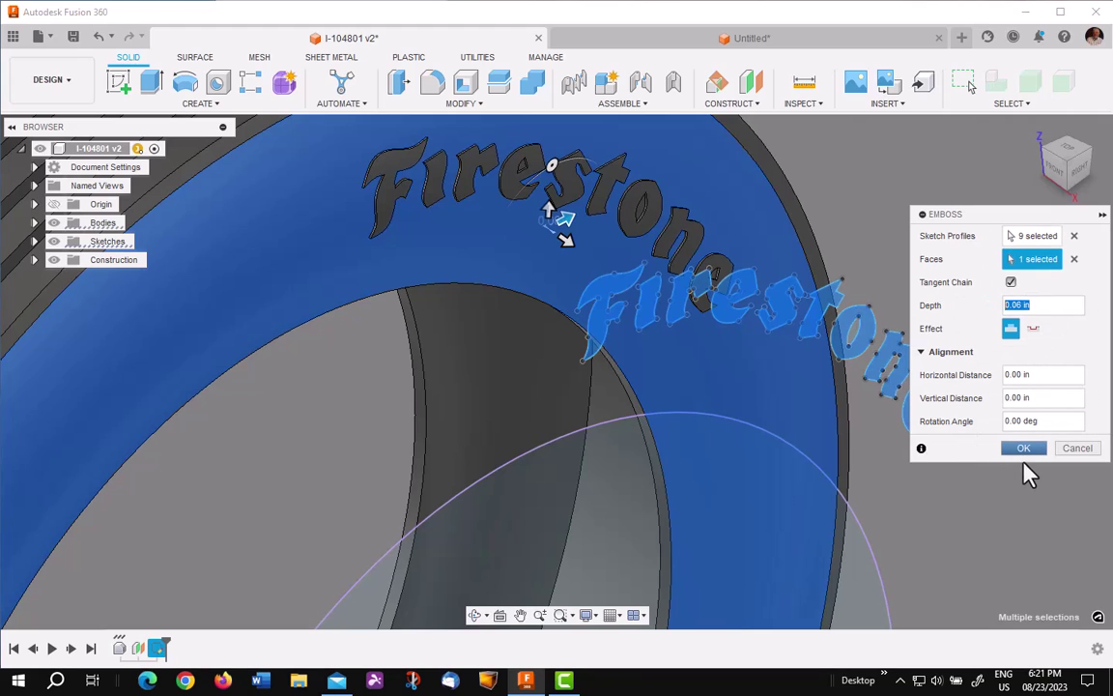
key("Return")
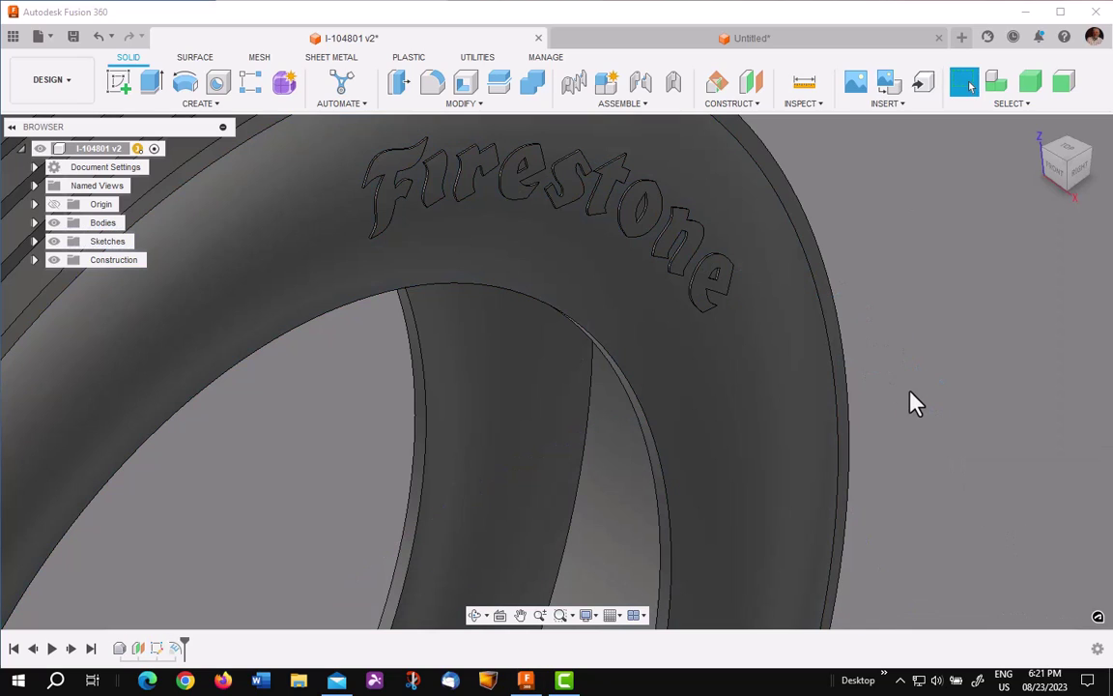
middle_click_drag(914, 403, 971, 370, "shift")
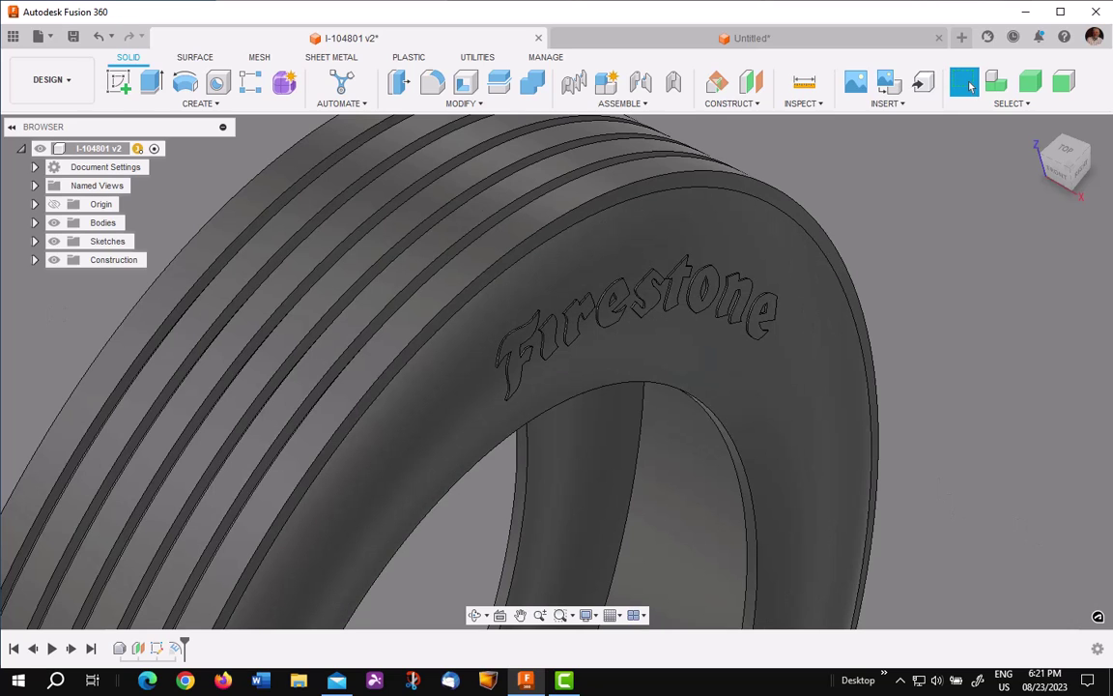
middle_click_drag(541, 484, 384, 529, "shift")
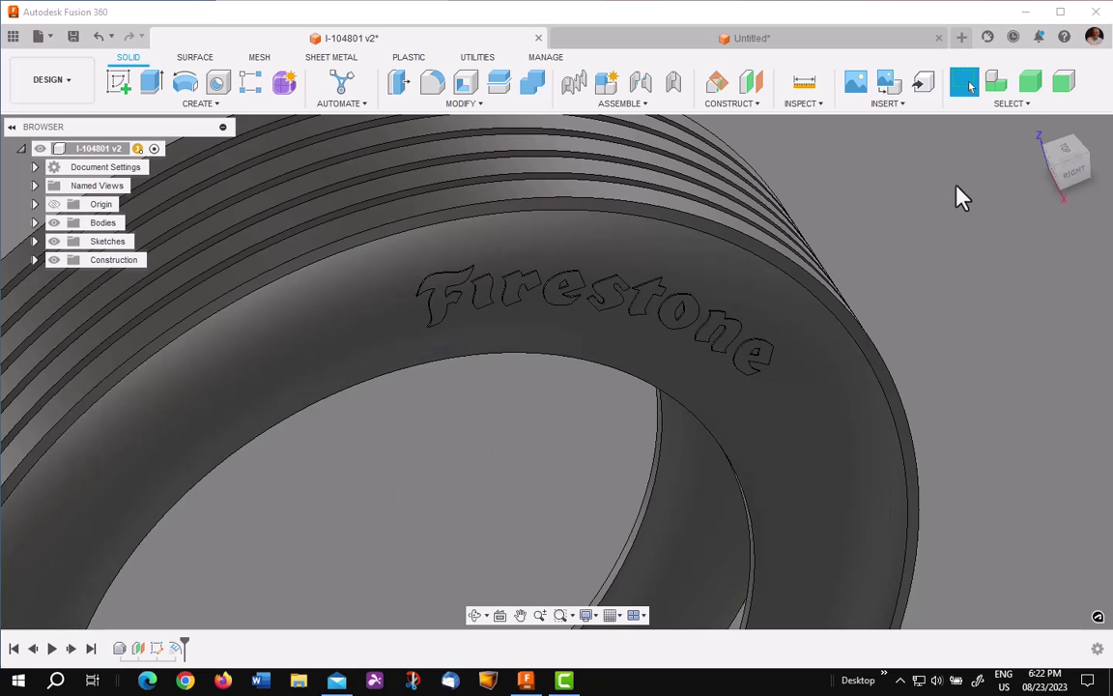
Switch to Select Face Priority and window-select all the Firestone lettering faces
left_click(1018, 104)
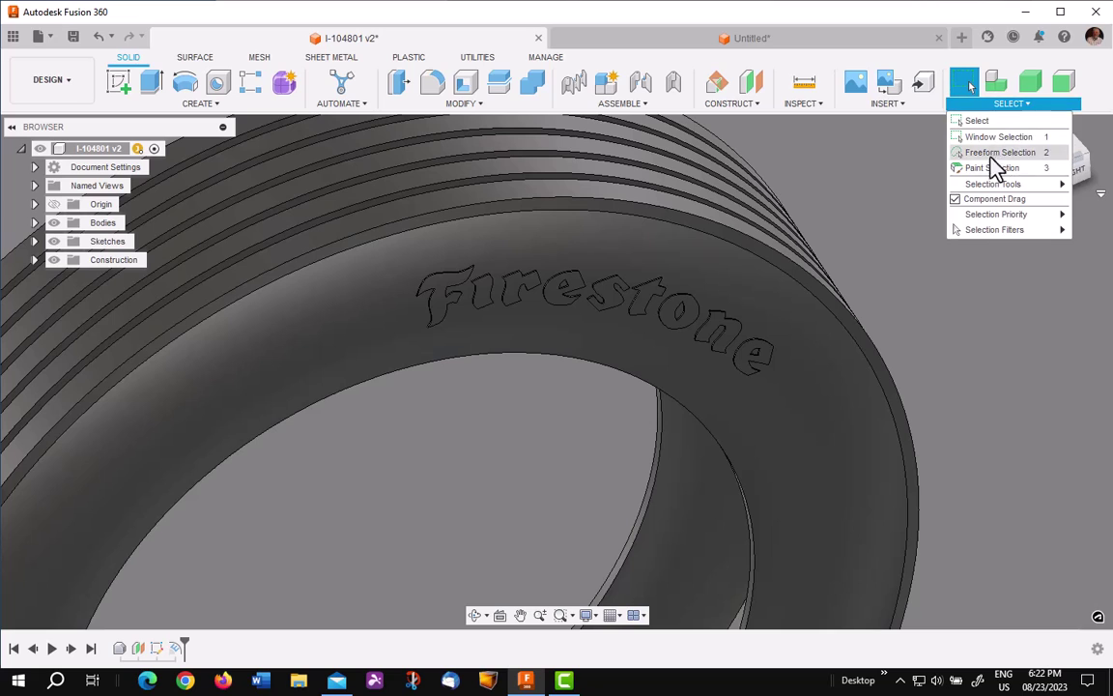
mouse_move(993, 214)
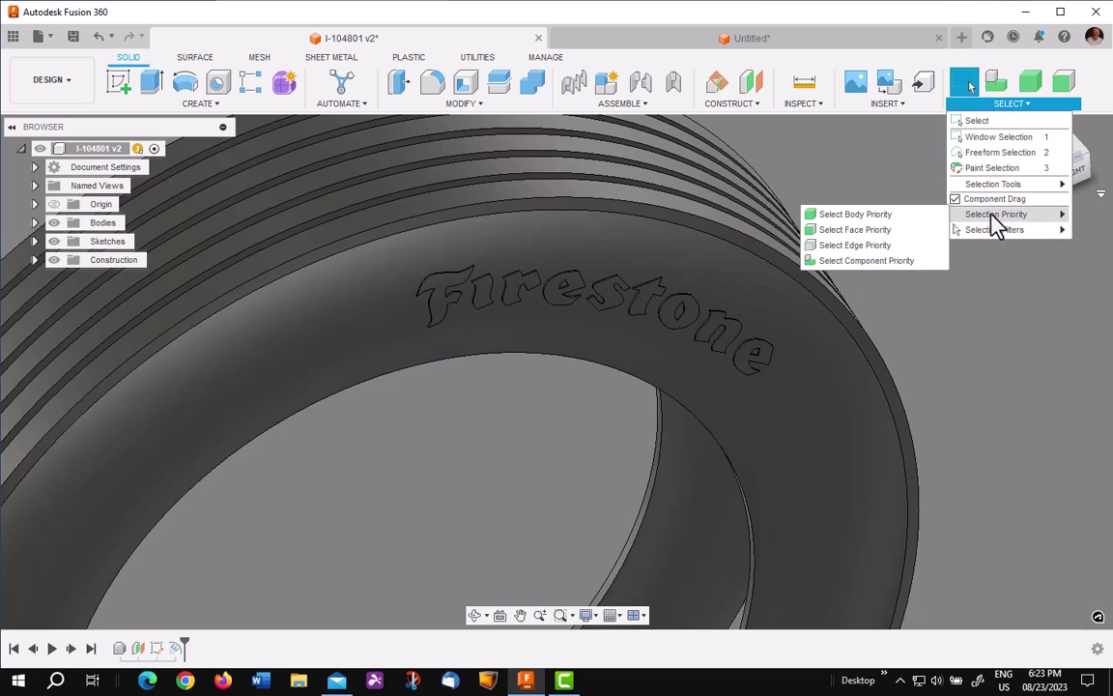
left_click(895, 241)
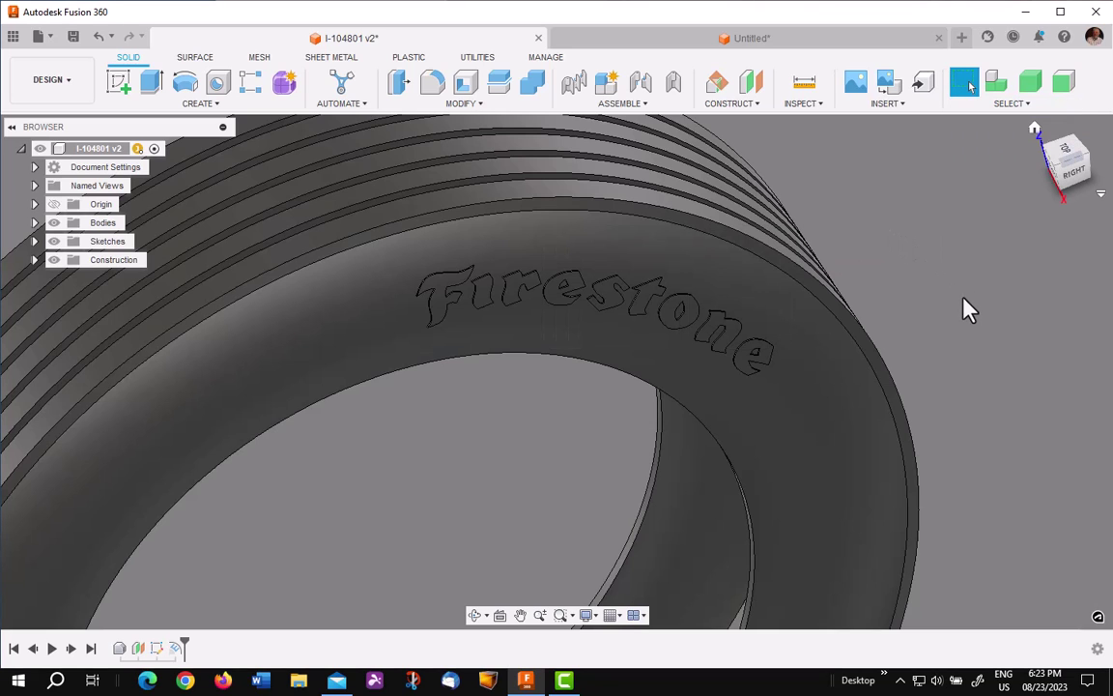
left_click_drag(340, 465, 778, 261)
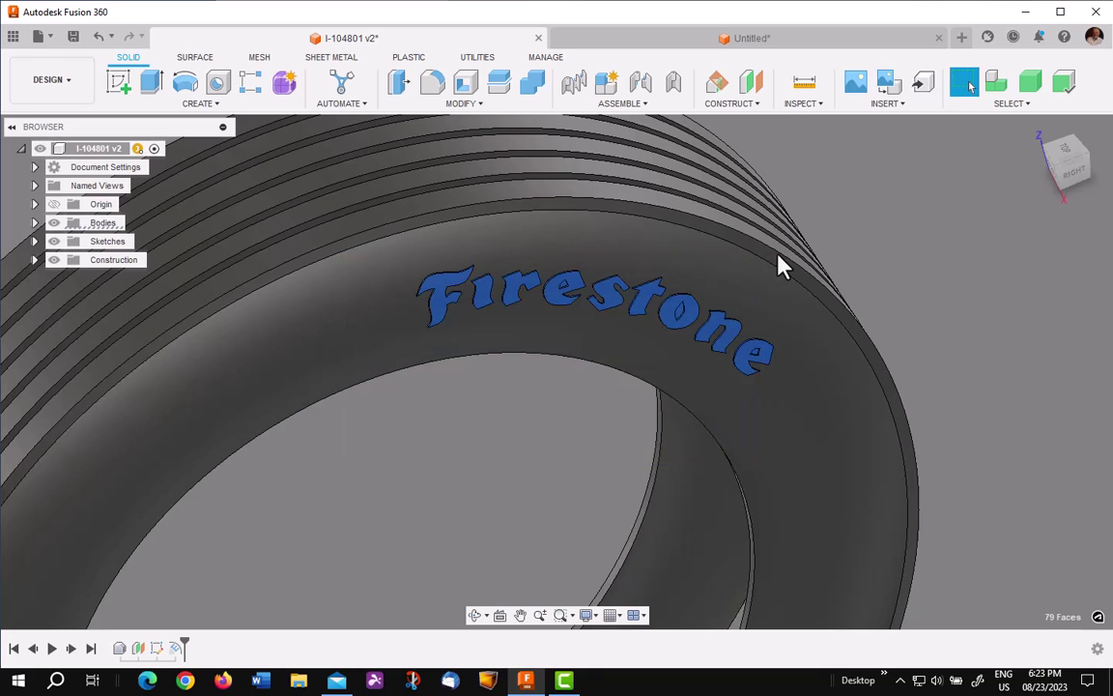
Deselect the inner faces of the first e, the o and the last e, leaving 76 top faces
scroll(558, 385, "up", 5)
middle_click_drag(559, 386, 529, 652, "shift")
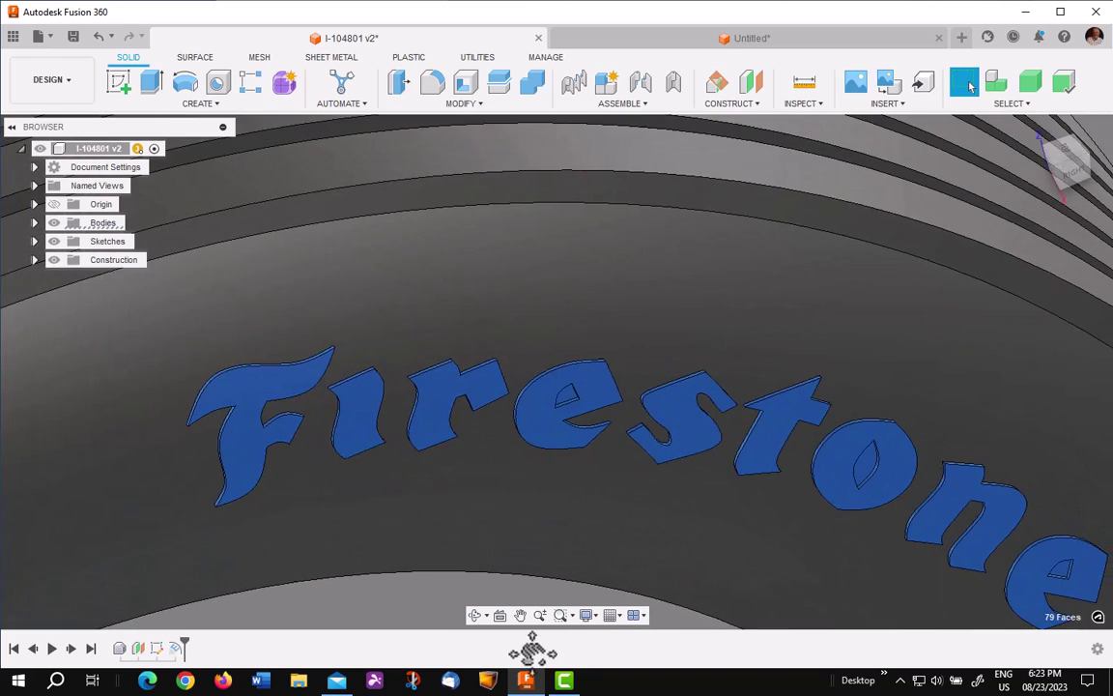
scroll(541, 565, "up", 5)
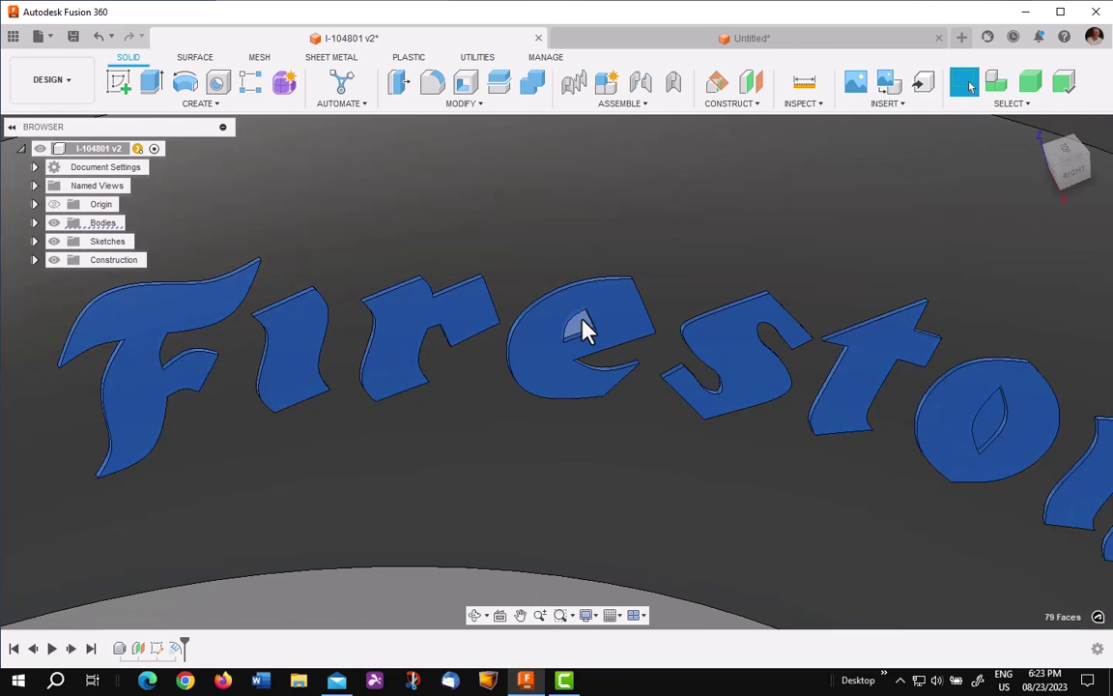
left_click(582, 328, "ctrl")
left_click(988, 423, "ctrl")
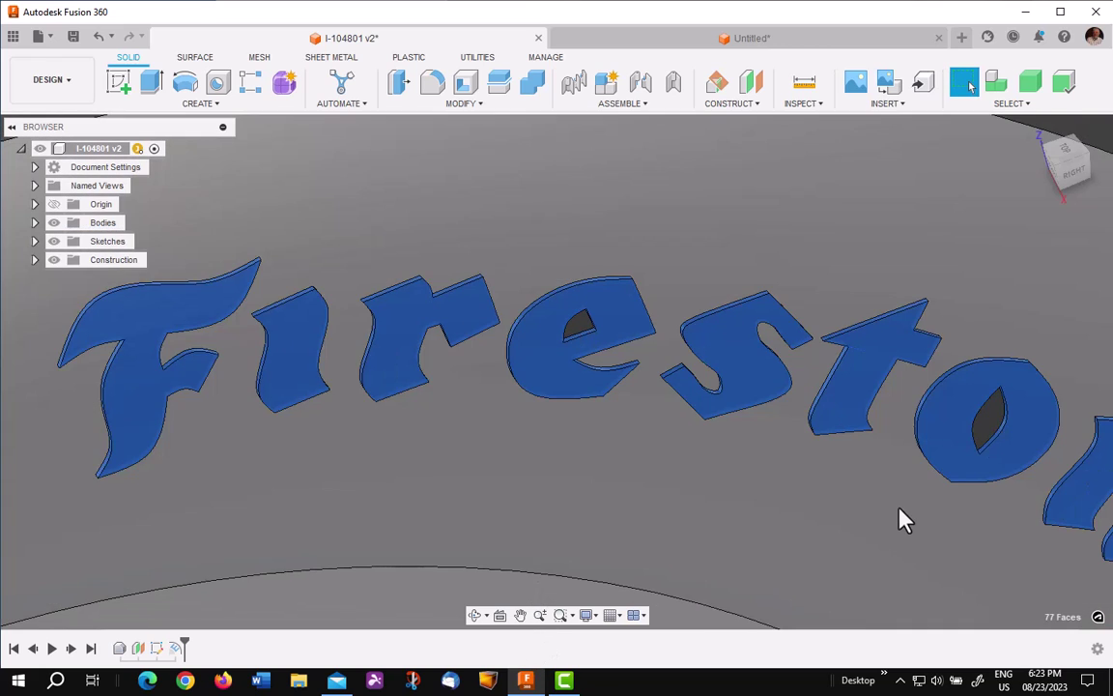
middle_click_drag(899, 519, 454, 385)
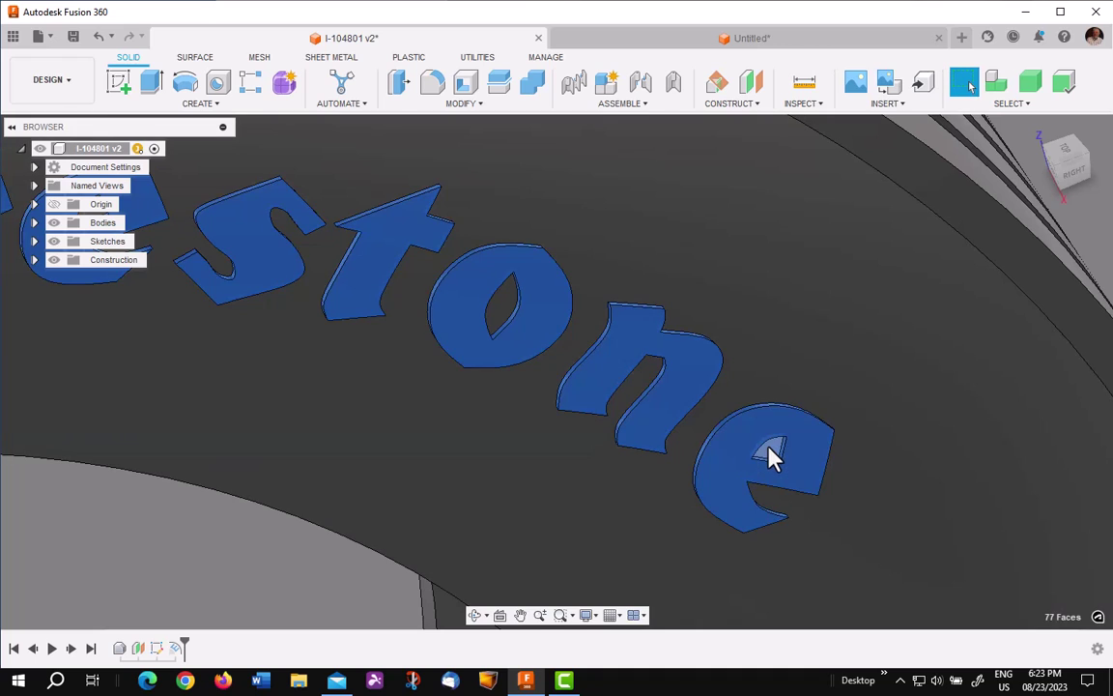
left_click(771, 454, "ctrl")
scroll(271, 575, "down", 8)
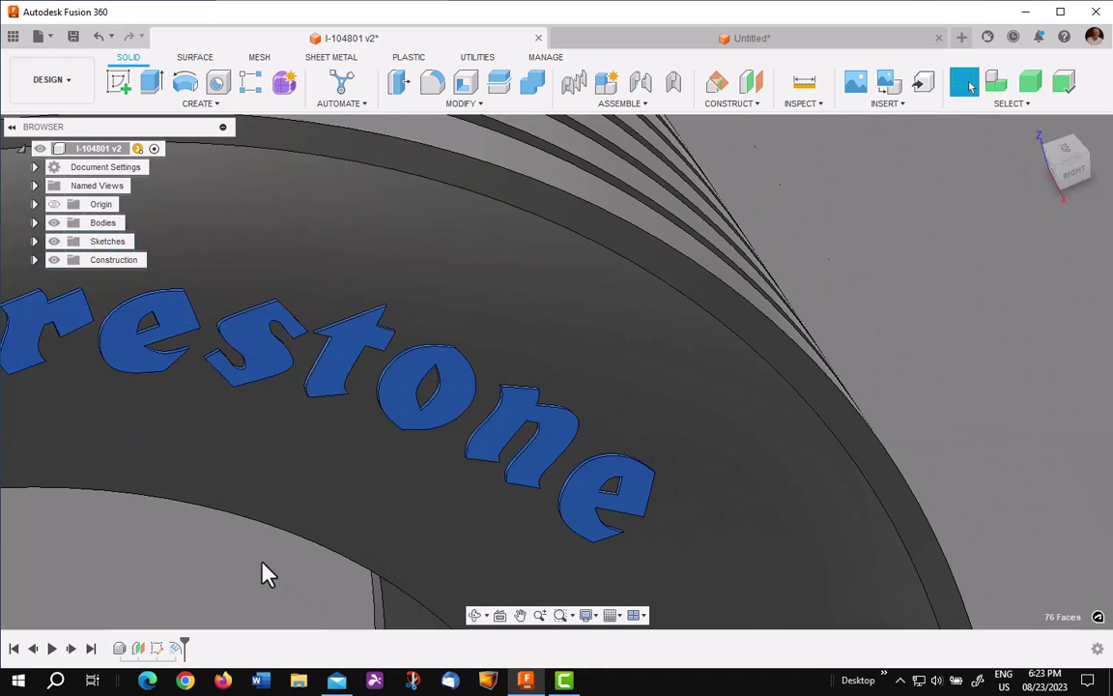
scroll(254, 562, "down", 3)
middle_click_drag(529, 390, 740, 253, "shift")
Save the 76 selected lettering faces as Selection Set1 and expand Selection Sets in the Browser
right_click(740, 253)
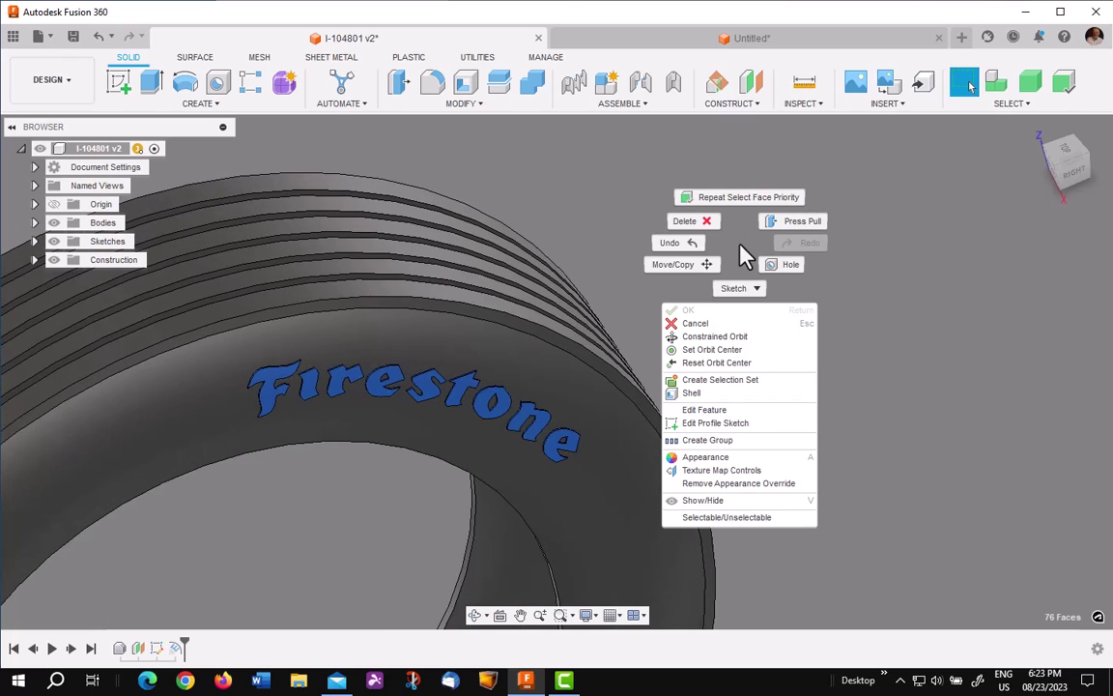
left_click(722, 382)
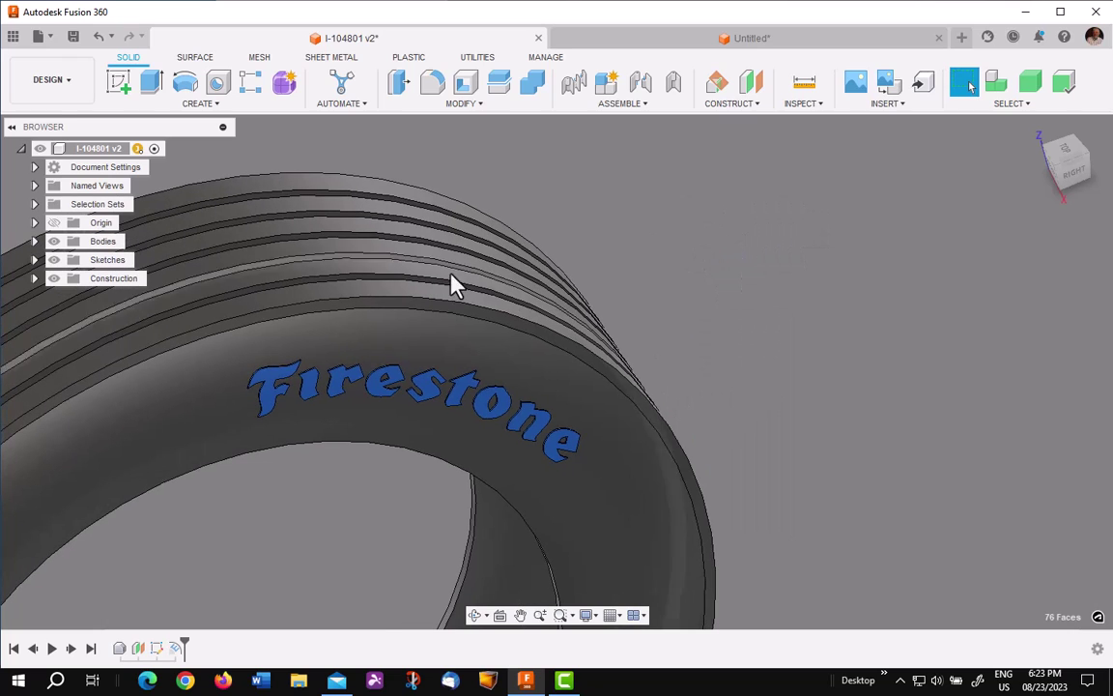
left_click(34, 205)
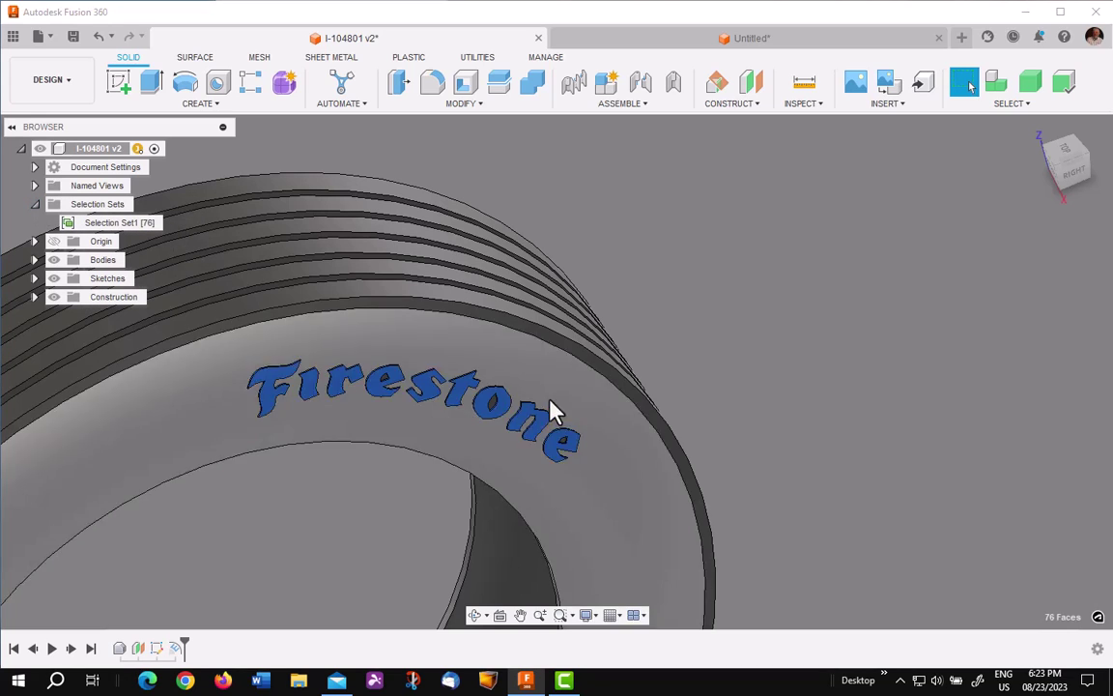
scroll(715, 299, "down", 3)
scroll(745, 329, "up", 3)
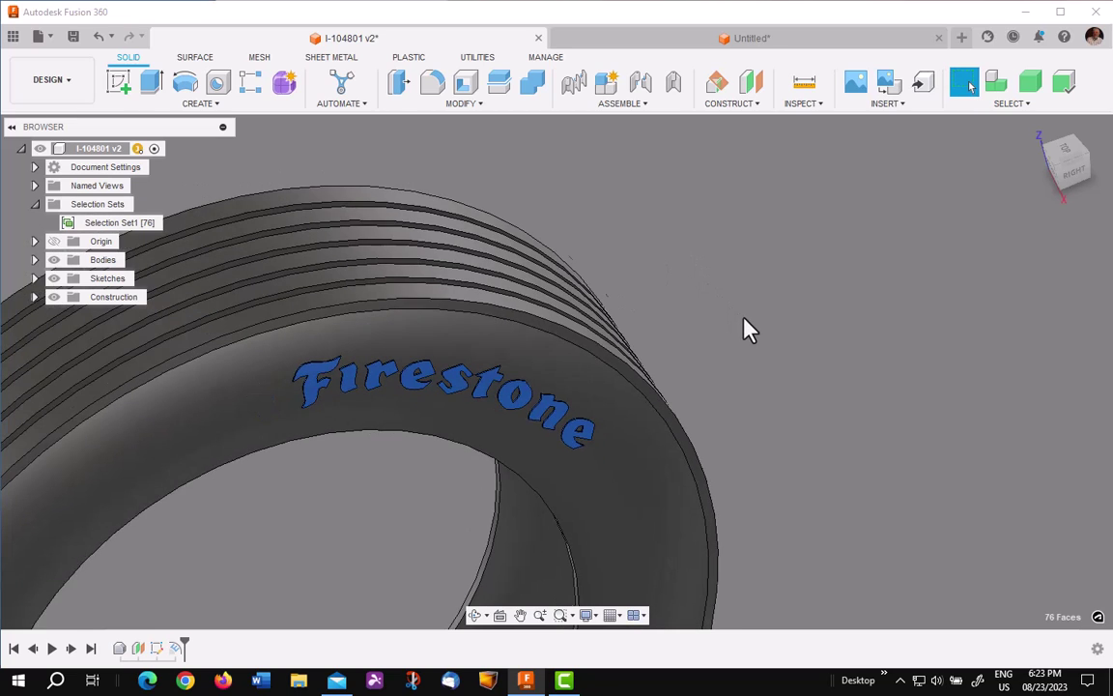
middle_click_drag(745, 328, 838, 279)
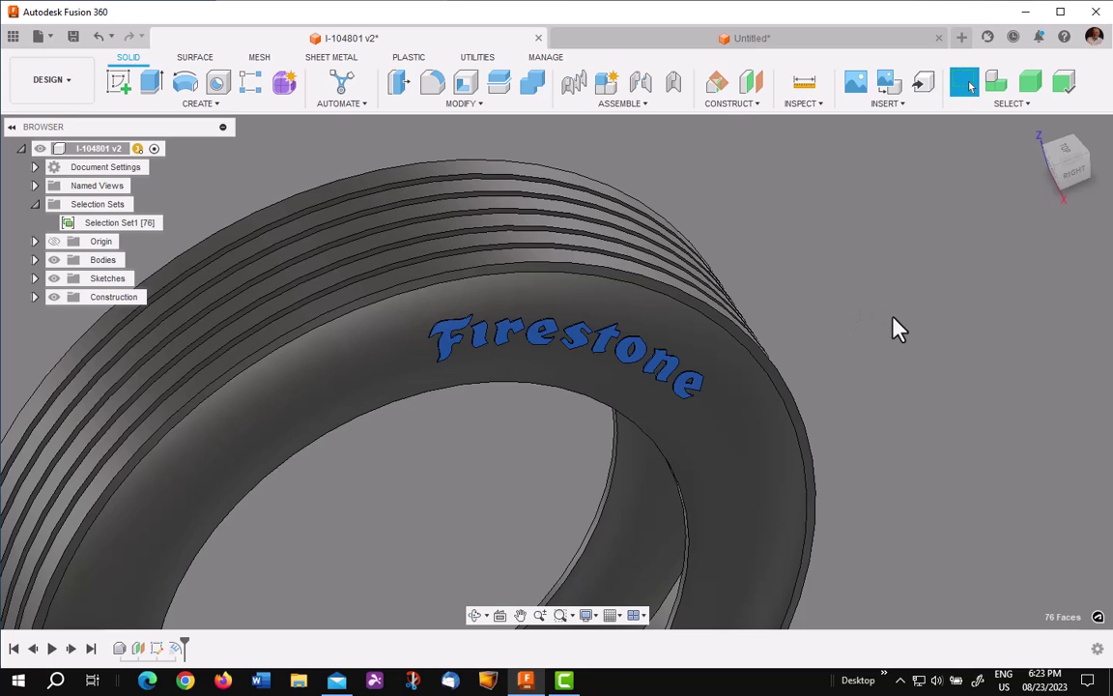
Apply Paint - Enamel Glossy (White) to the 76 Firestone lettering faces in Selection Set1
key("a")
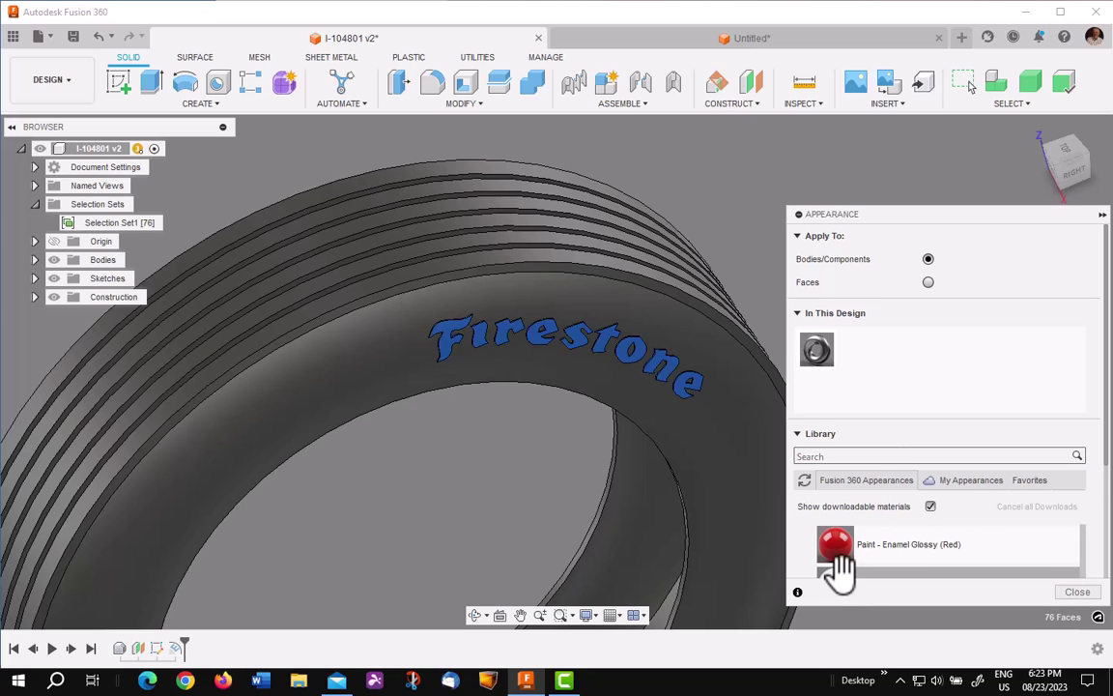
scroll(887, 529, "down", 1)
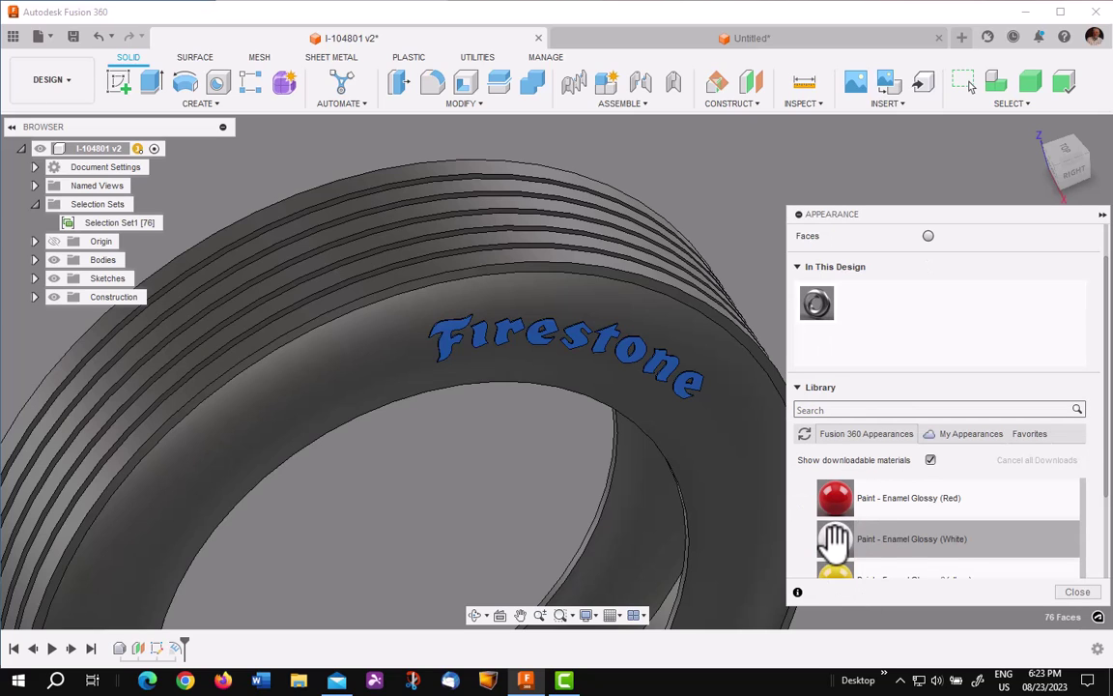
left_click_drag(834, 538, 872, 311)
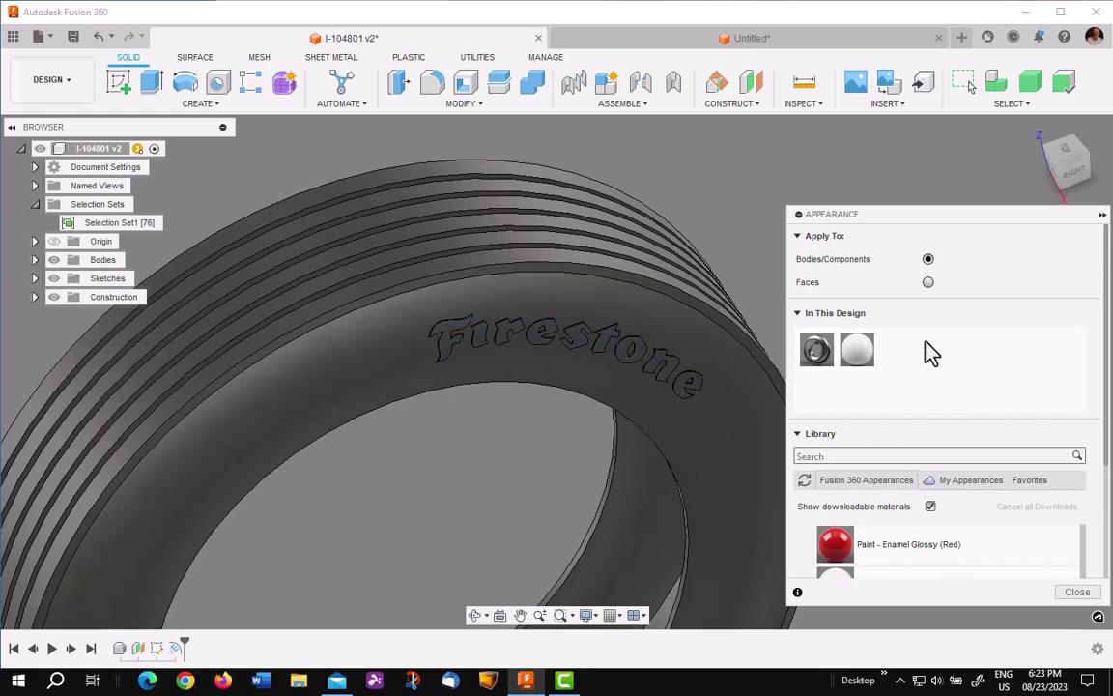
left_click(927, 282)
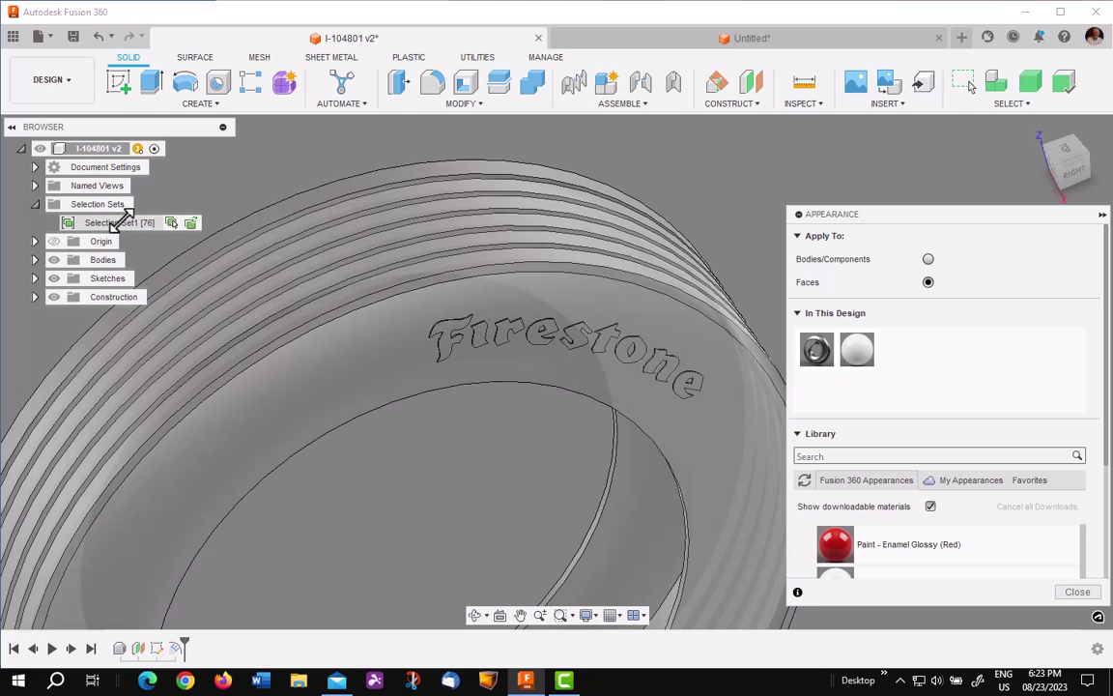
left_click(170, 220)
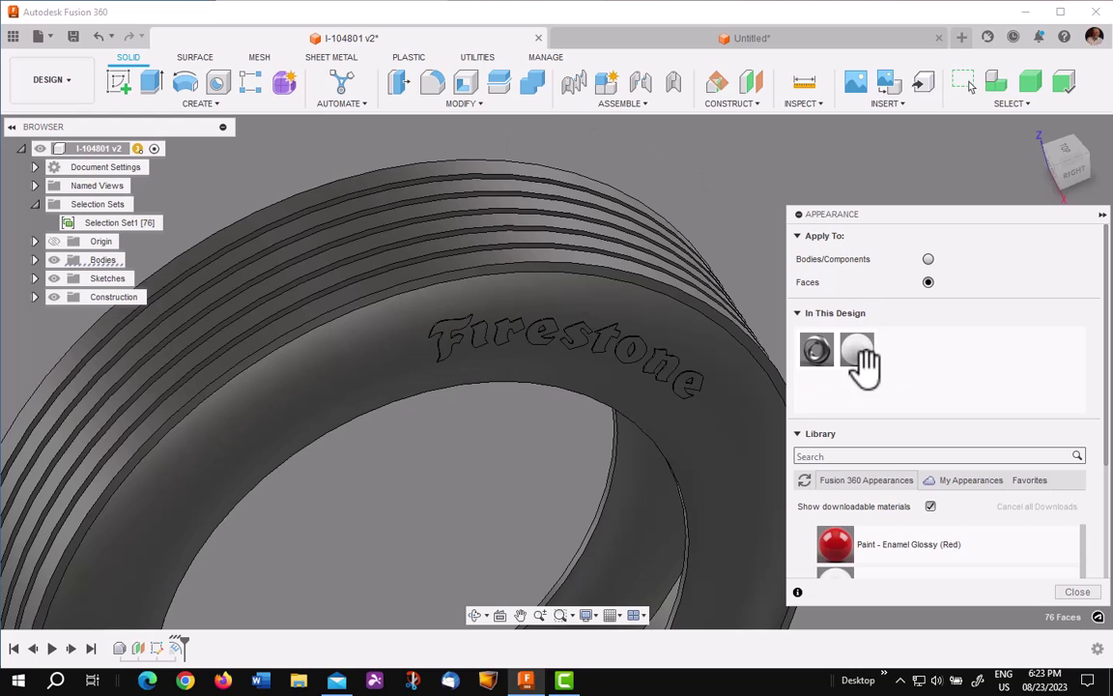
left_click_drag(860, 350, 665, 366)
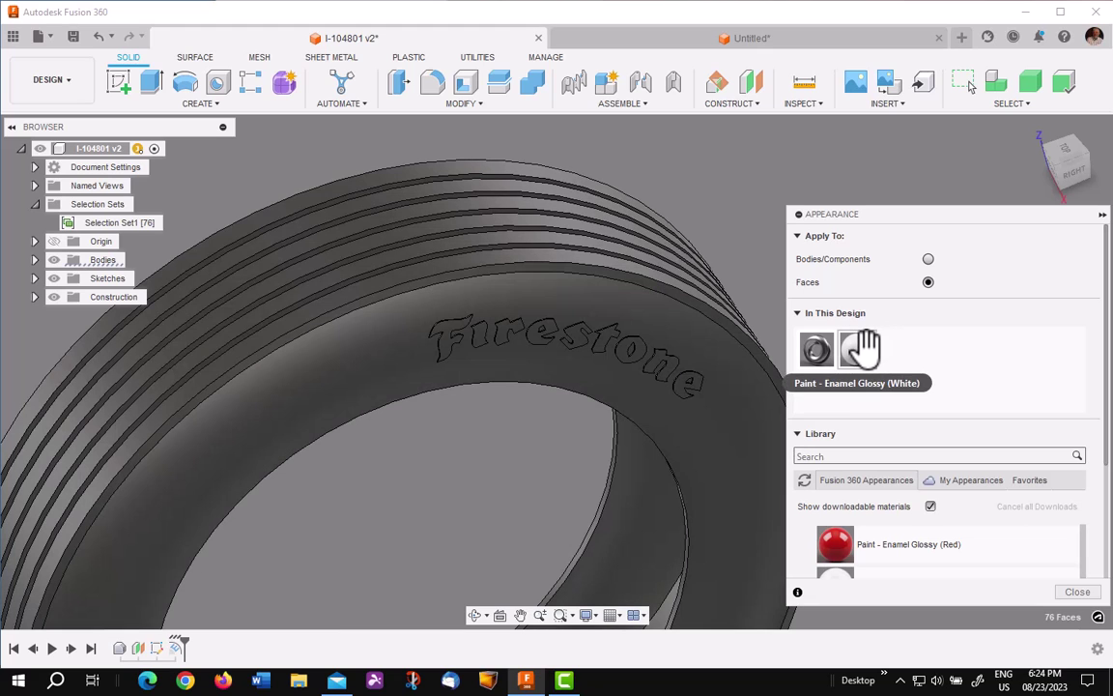
mouse_move(859, 346)
left_mouse_down()
mouse_move(675, 368)
mouse_move(642, 352)
left_mouse_up()
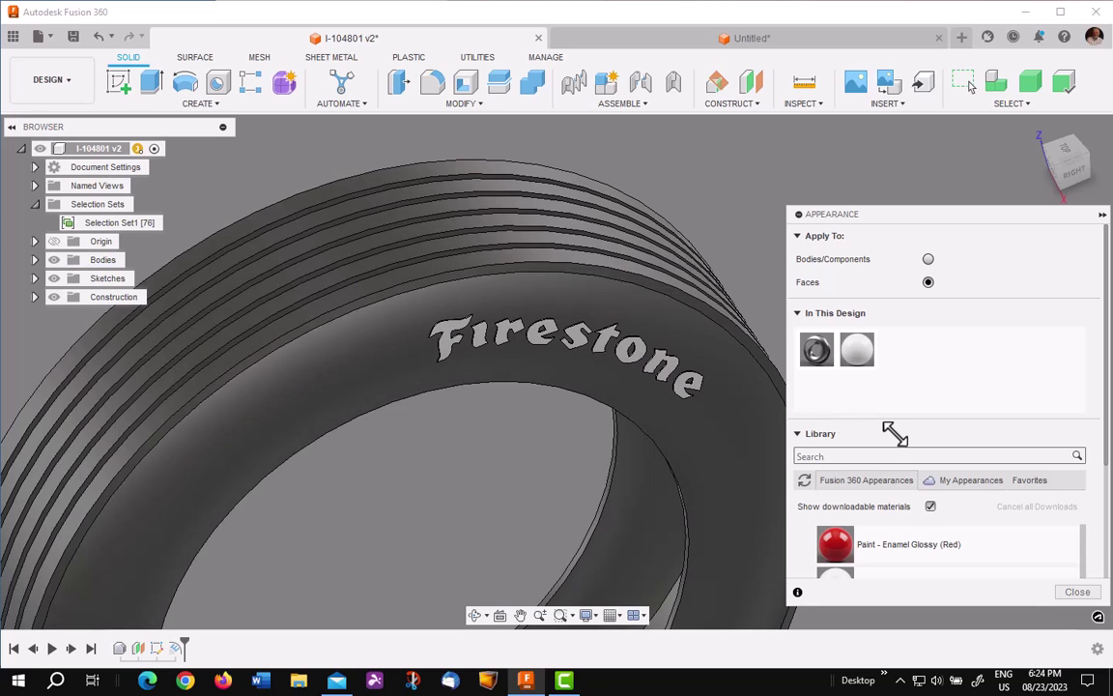
left_click(1076, 591)
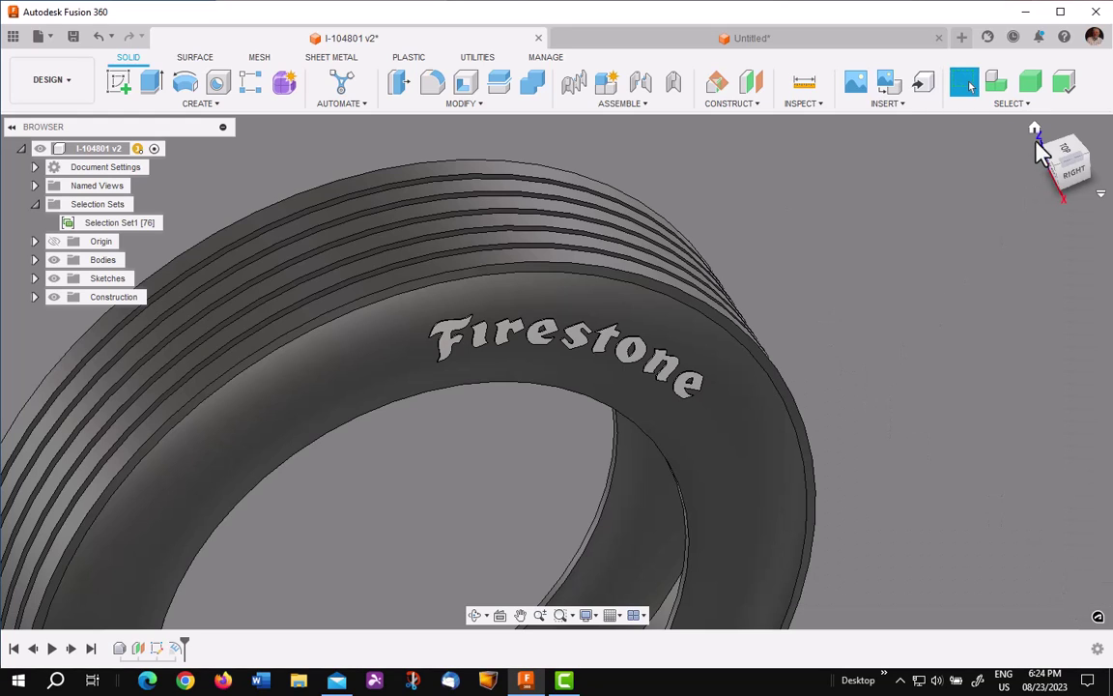
Return to the Home view and zoom in slightly on the white-lettered tire
left_click(1035, 129)
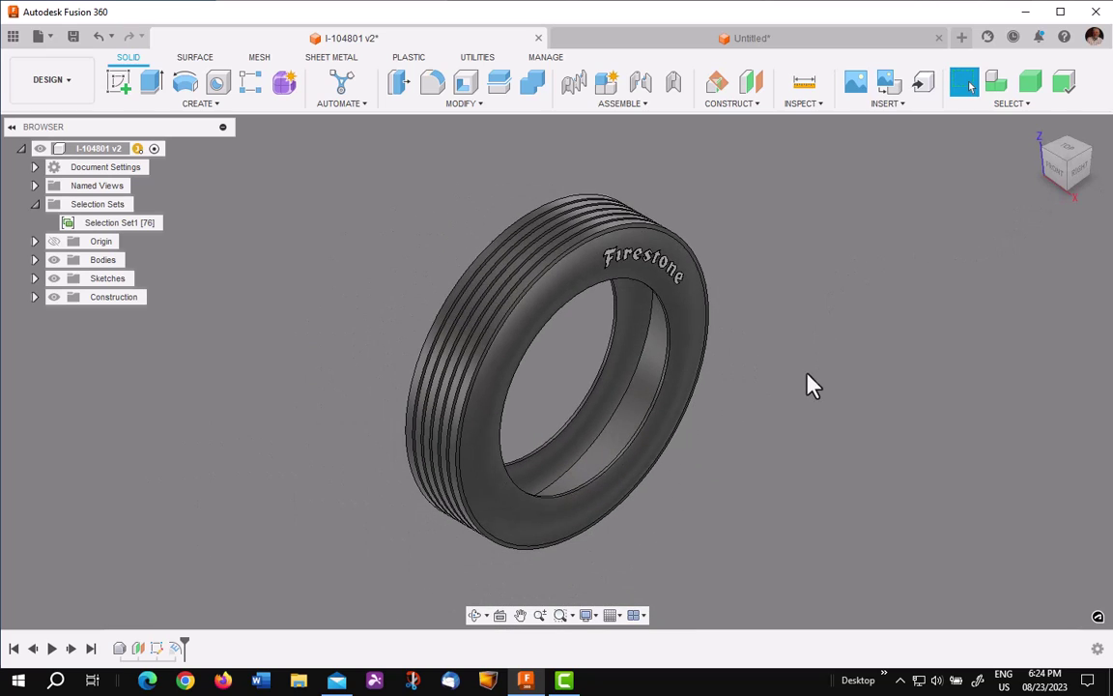
scroll(810, 387, "up", 1)
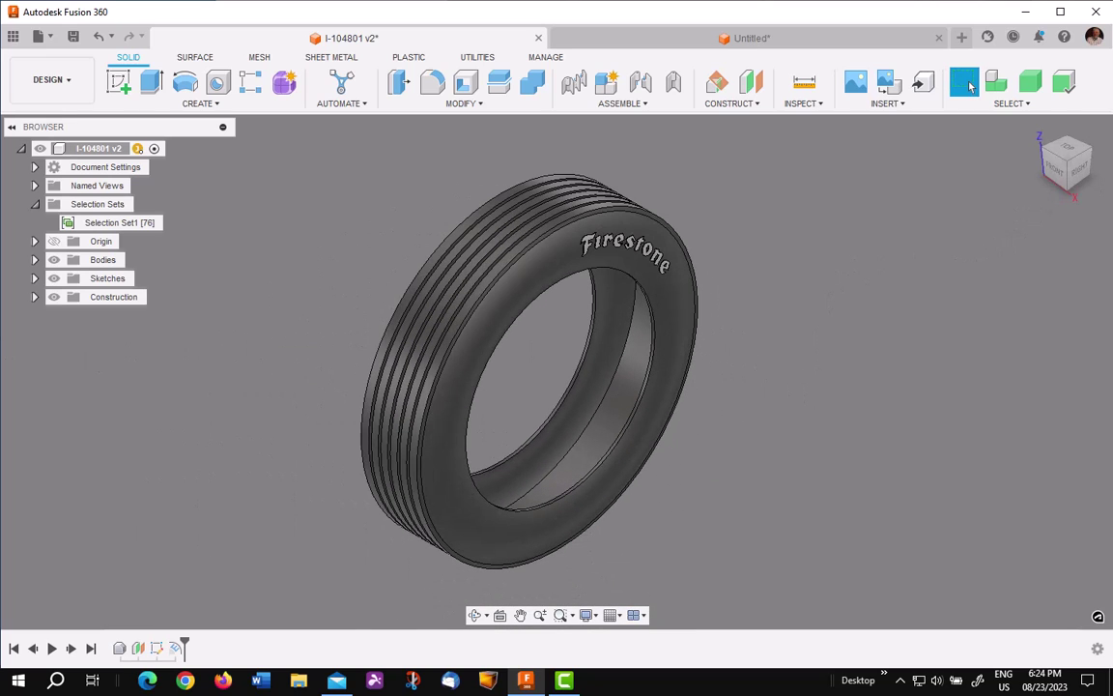